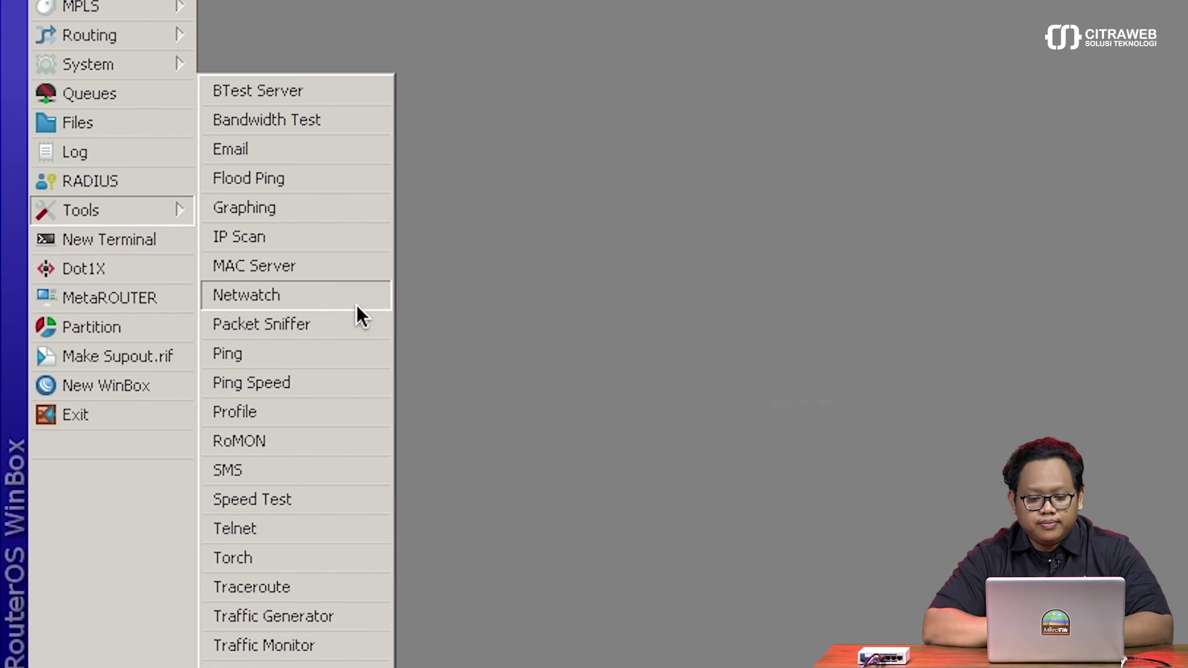
Open the Netwatch tool, start a new Netwatch host entry and place its window beside the host list.
click(356, 305)
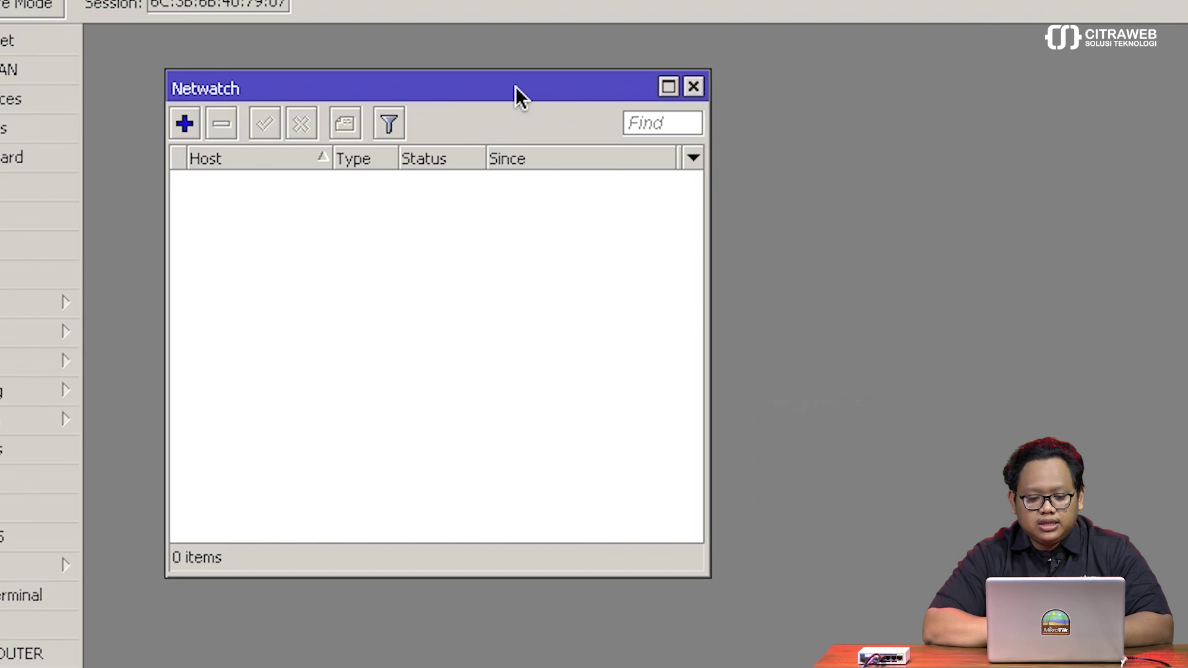
drag(514, 87, 578, 72)
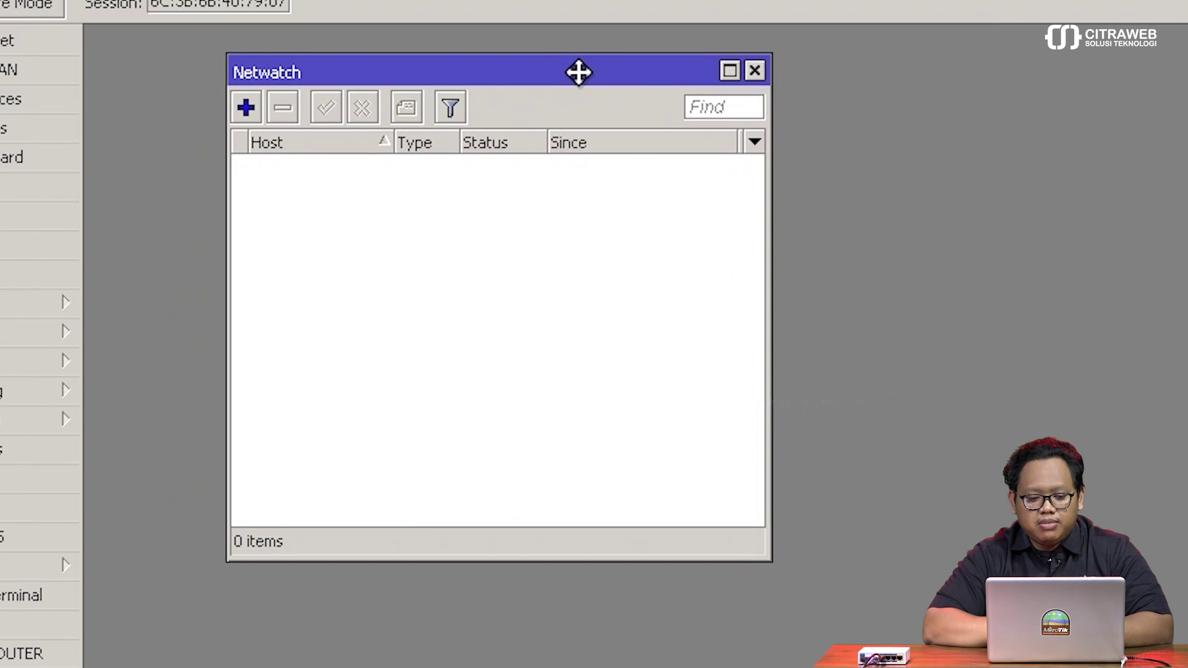
click(246, 107)
drag(605, 373, 540, 160)
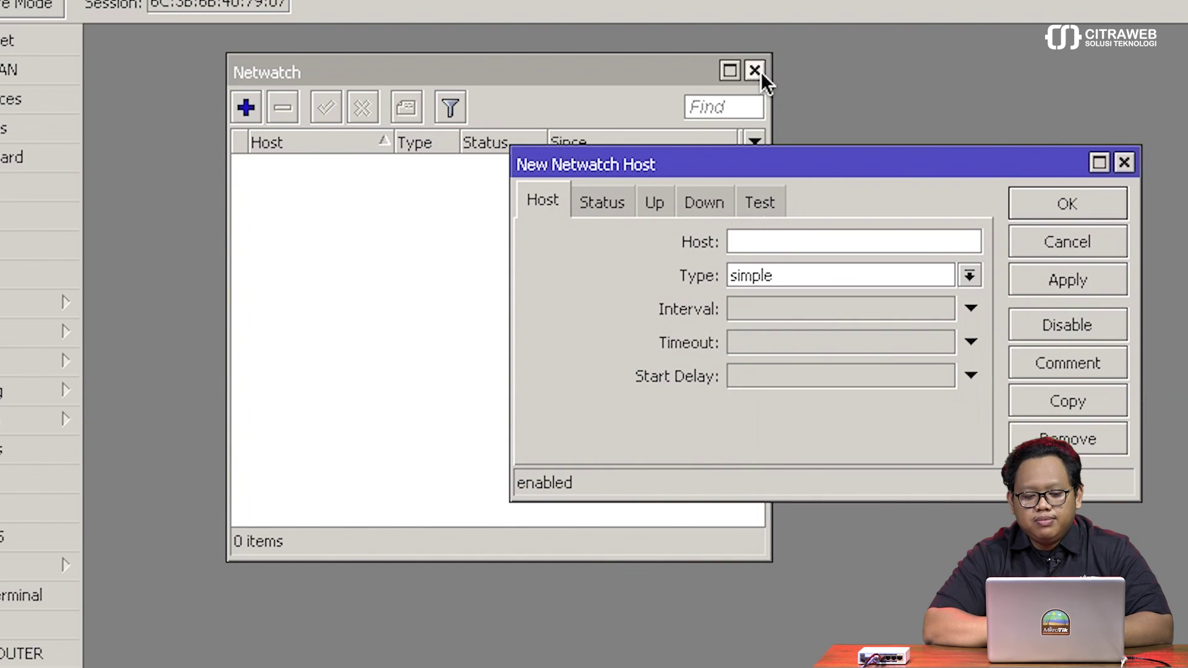
drag(705, 162, 787, 111)
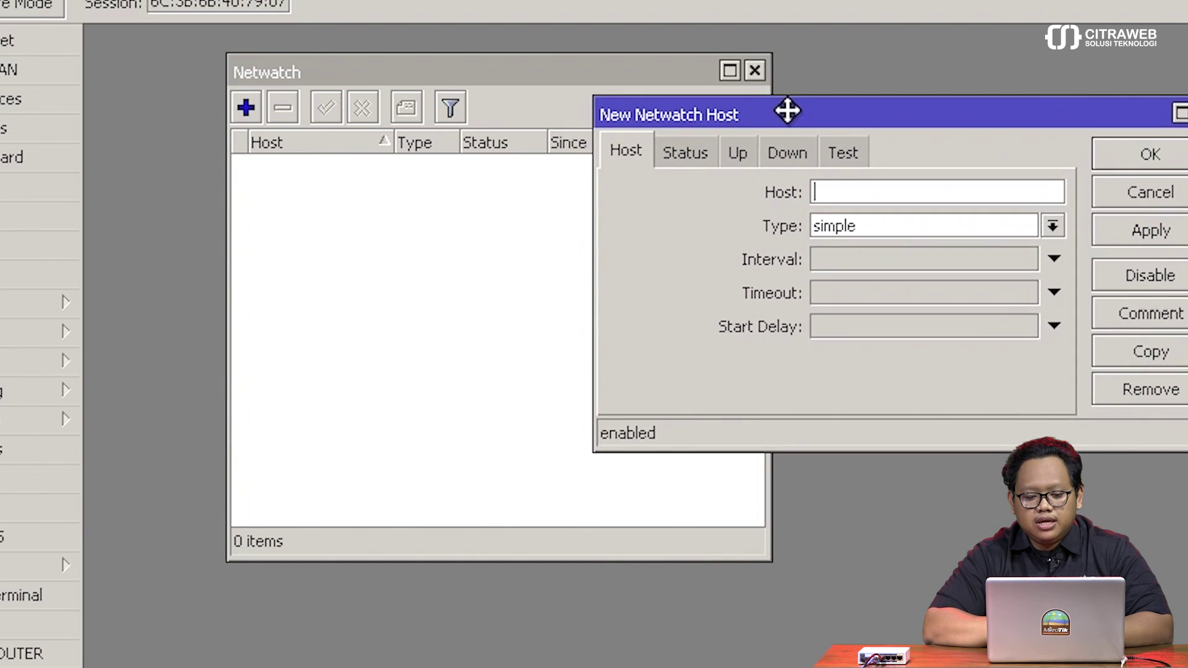
drag(561, 72, 458, 69)
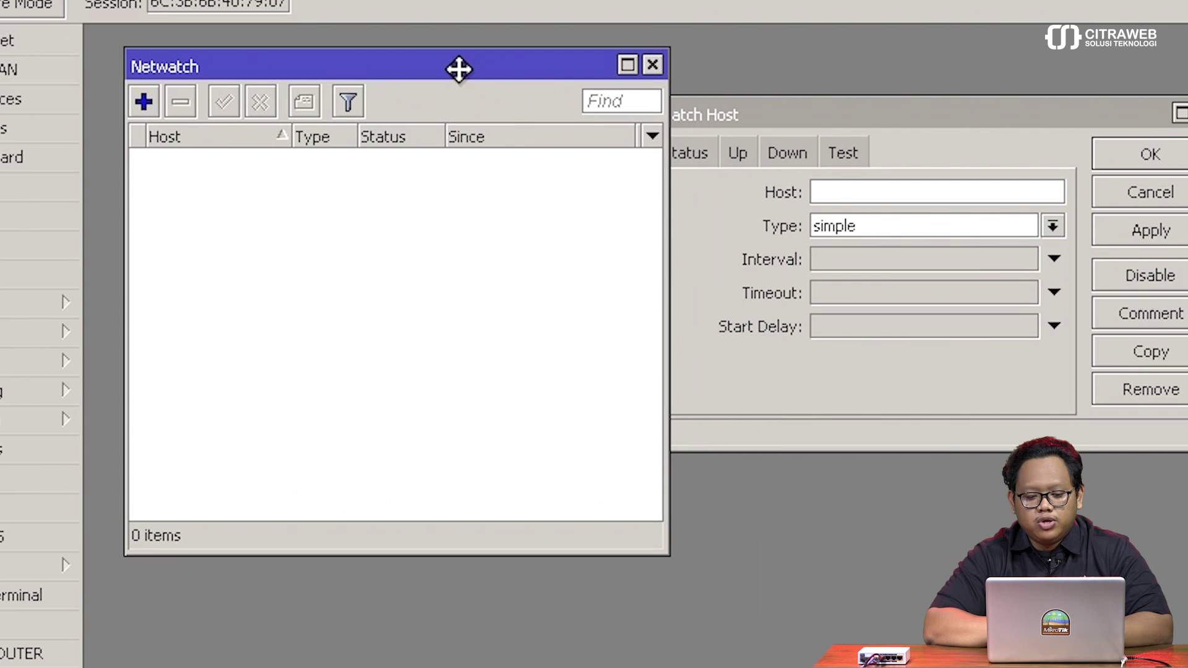
drag(743, 115, 832, 64)
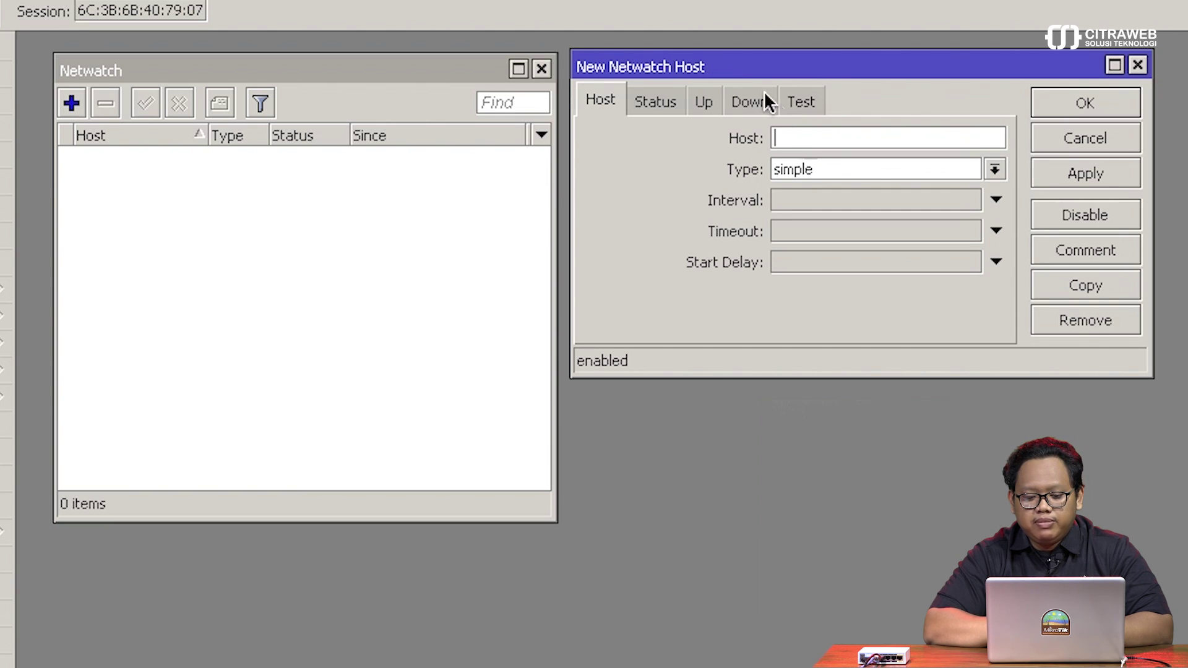
Review the available check types for the new Netwatch host and choose tcp-conn.
click(833, 169)
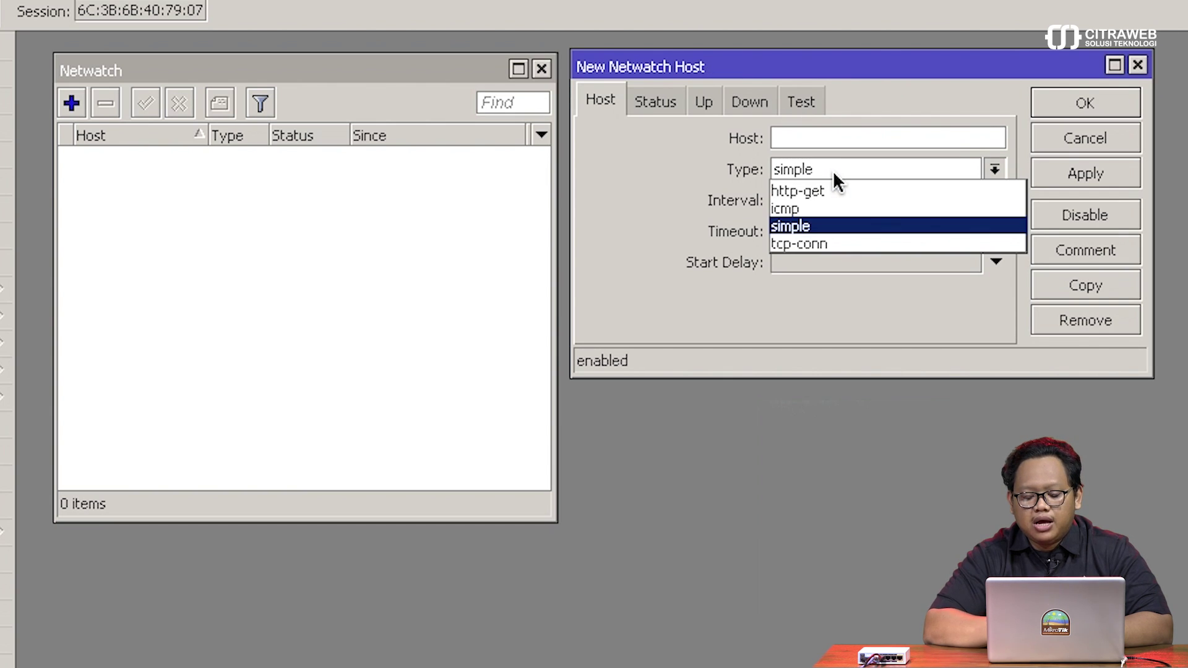
click(832, 224)
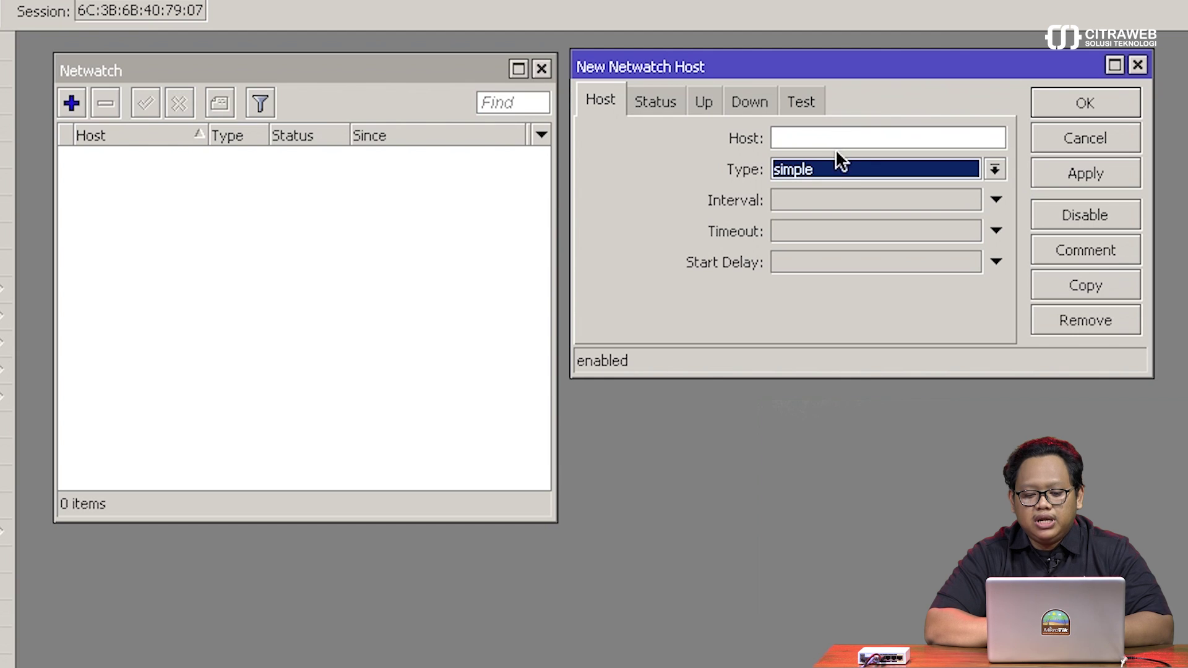
click(837, 168)
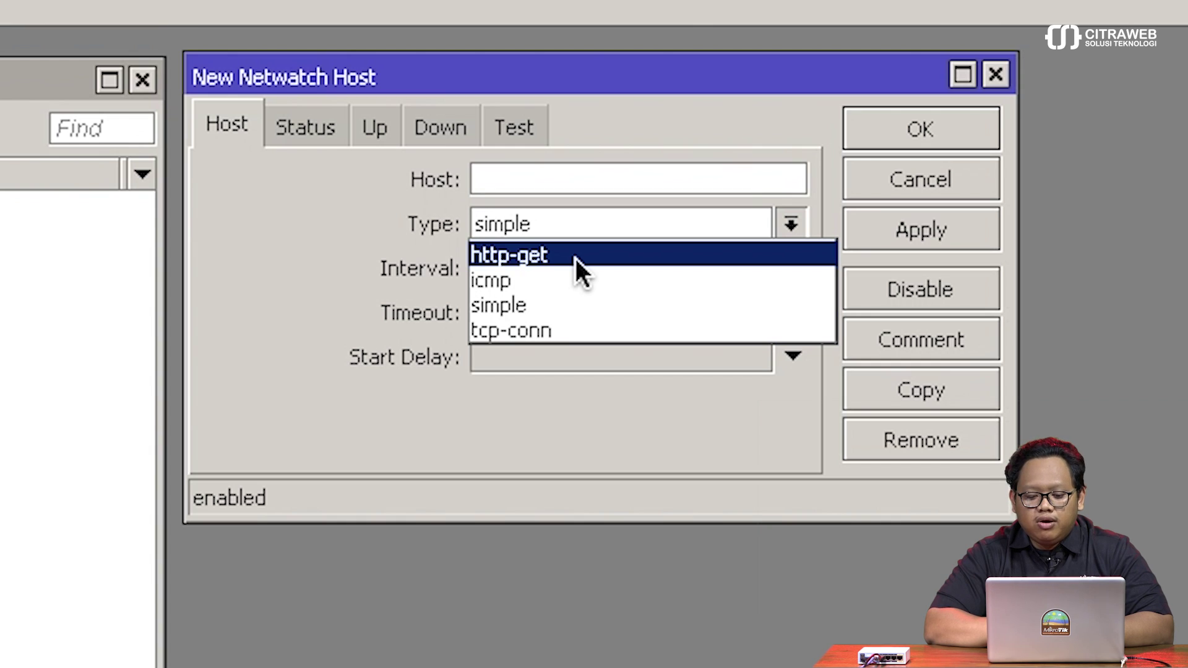
click(570, 319)
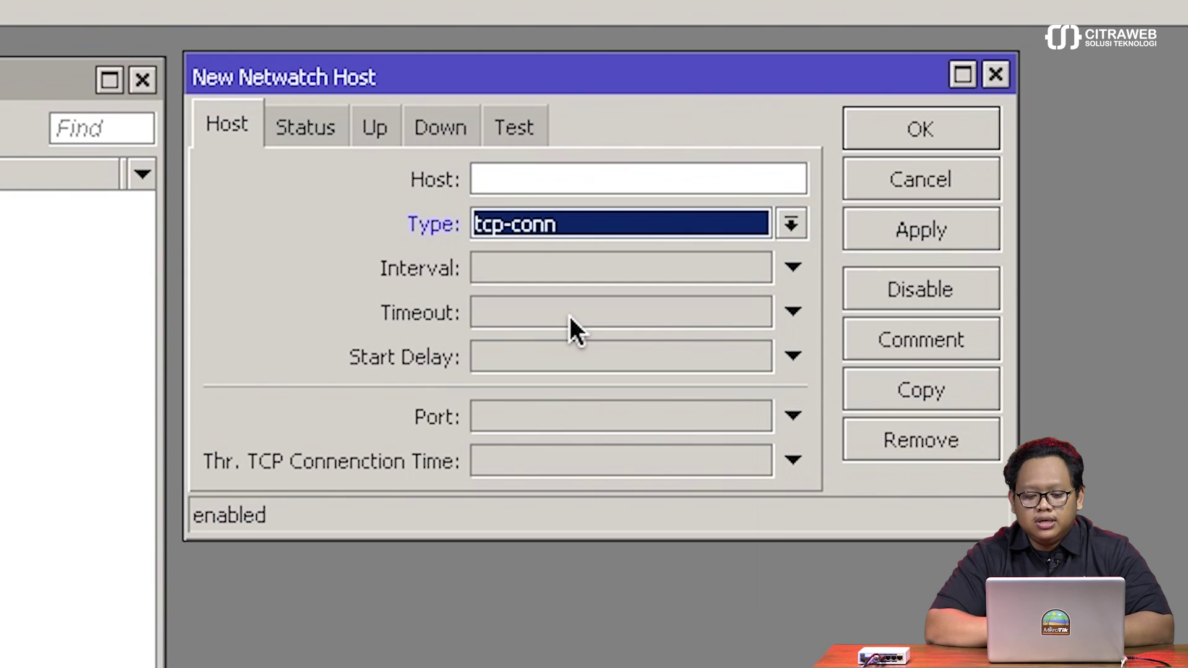
Examine the On Up and On Down script fields of the new host, and return to its host settings.
click(382, 129)
click(439, 131)
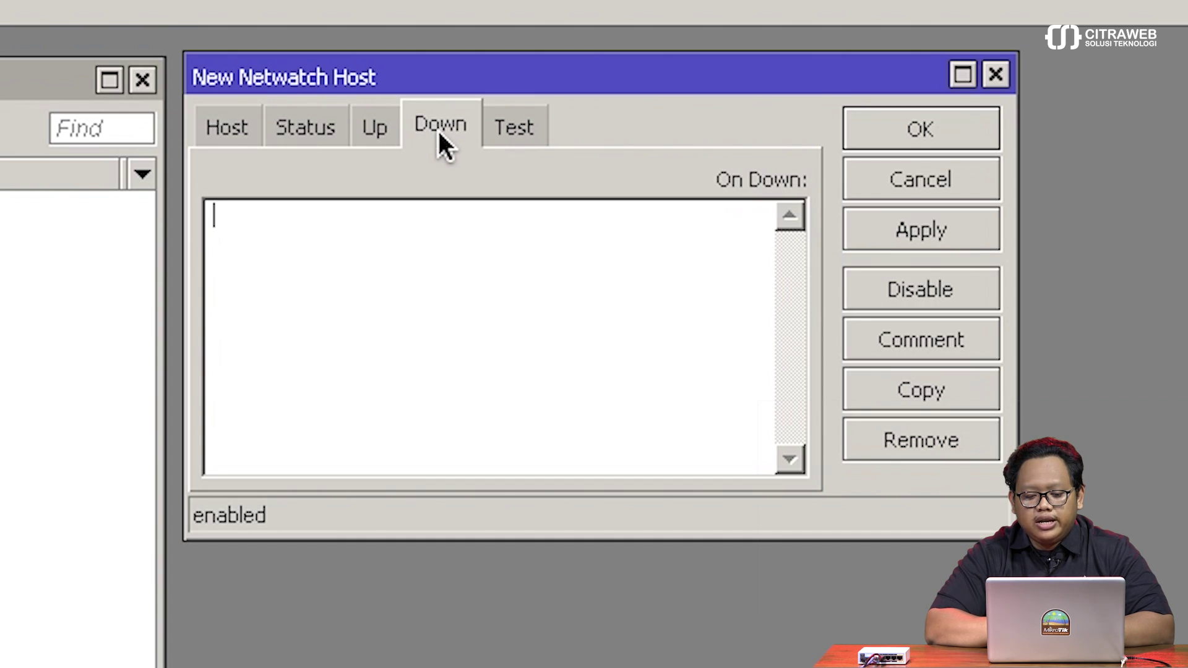
click(395, 131)
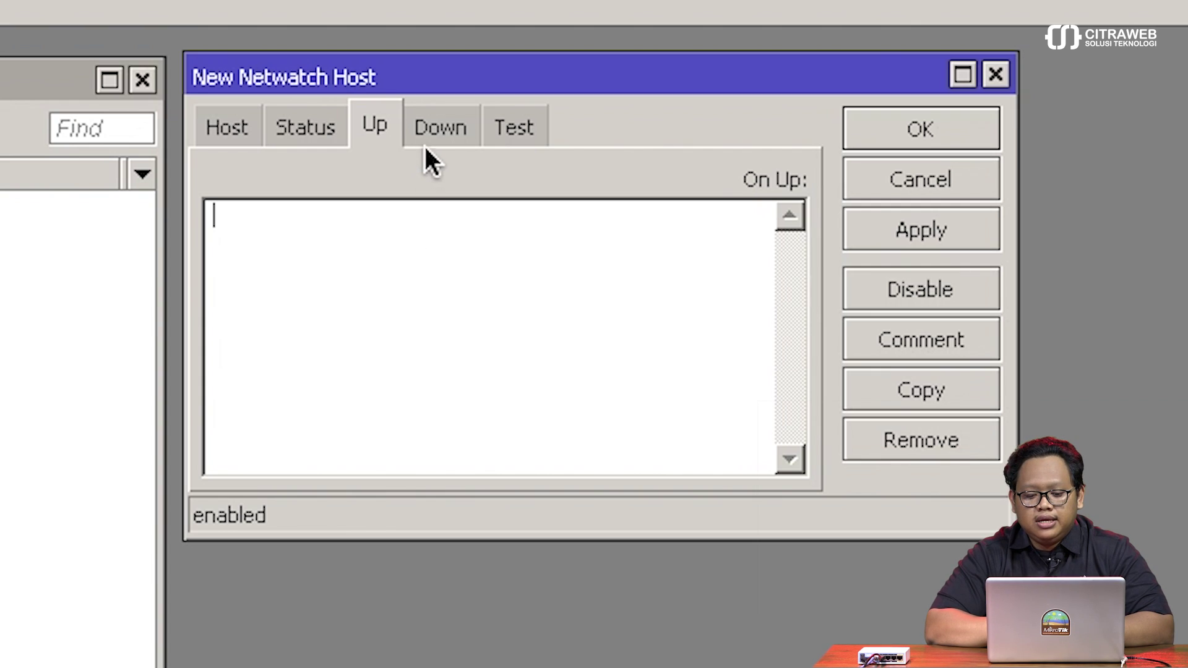
click(431, 125)
click(243, 122)
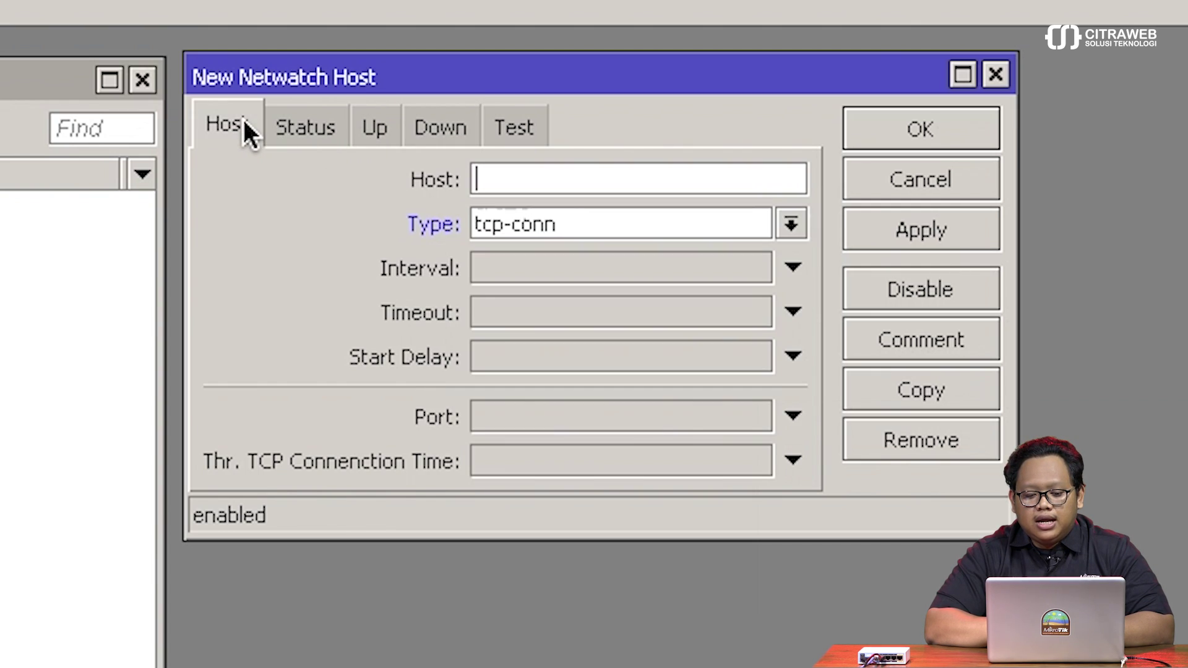
Set the new host's type to http-get and its accepted HTTP codes to 200-299.
click(649, 224)
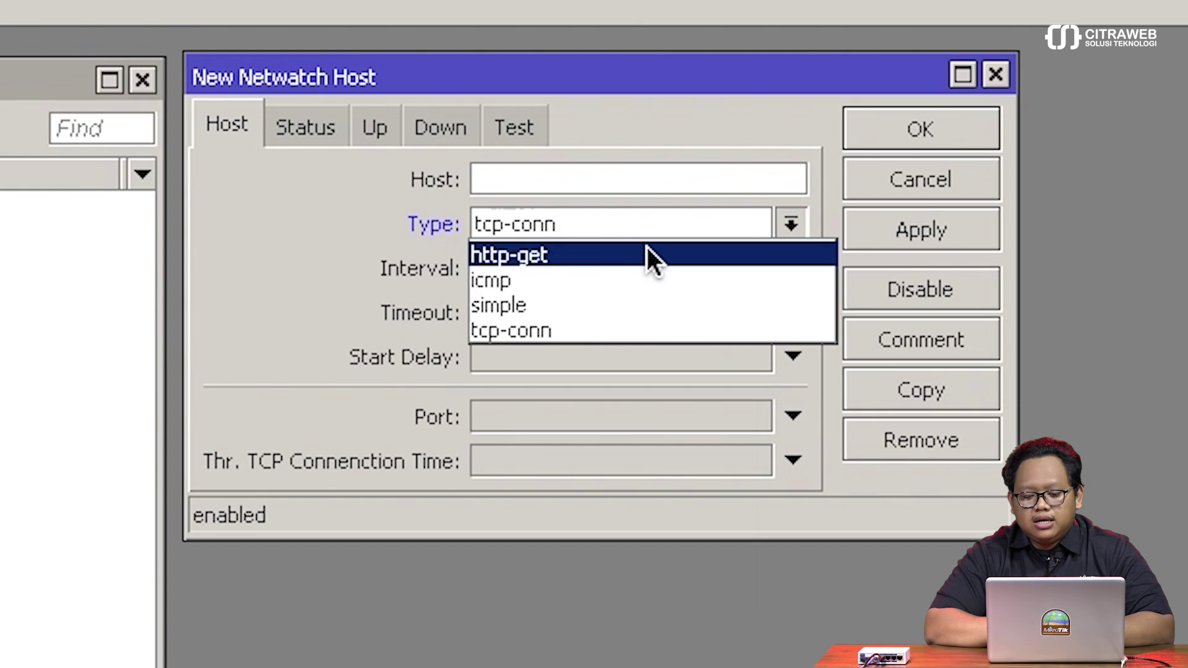
click(647, 246)
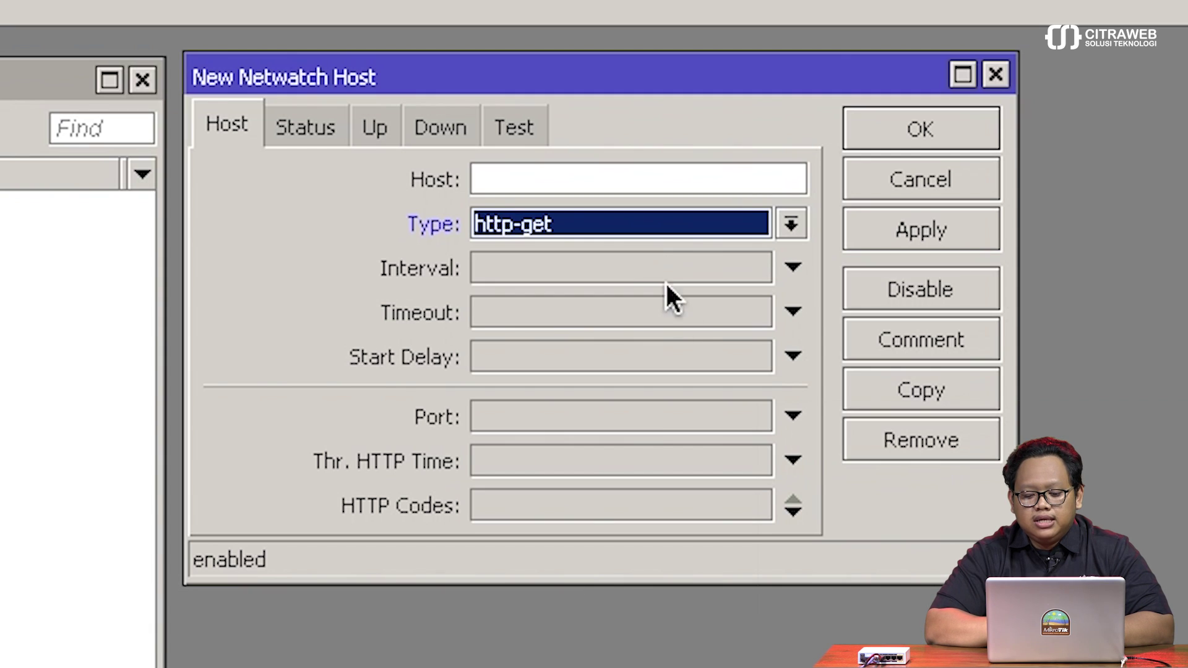
drag(751, 576, 756, 607)
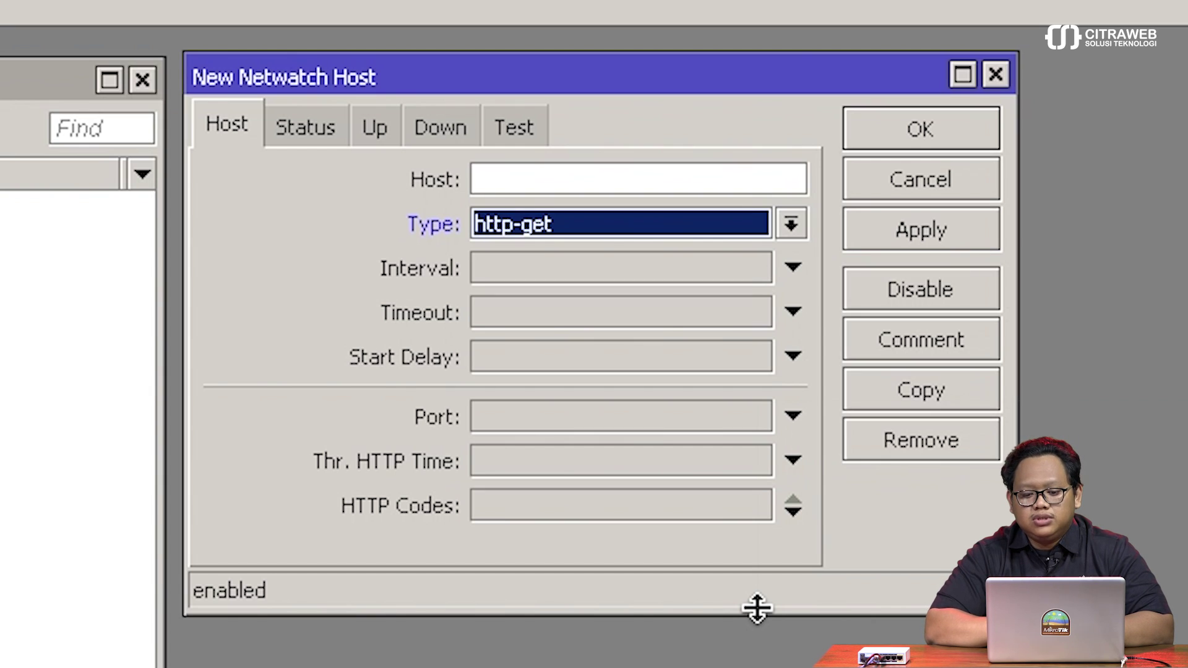
click(724, 515)
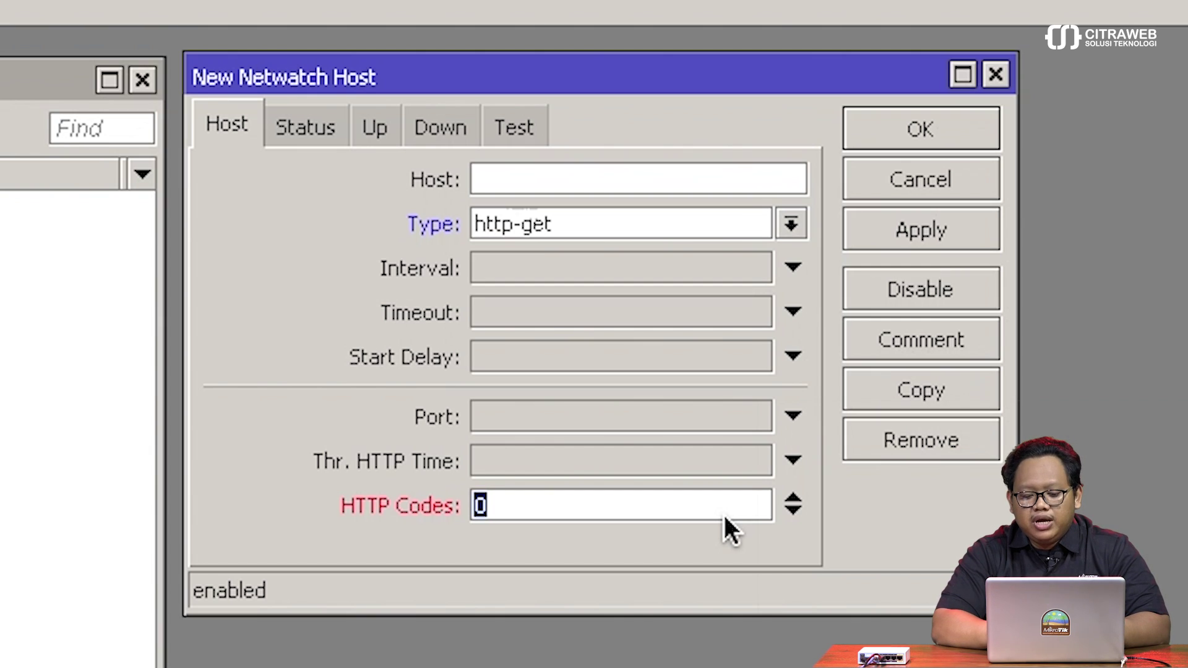
text(200)
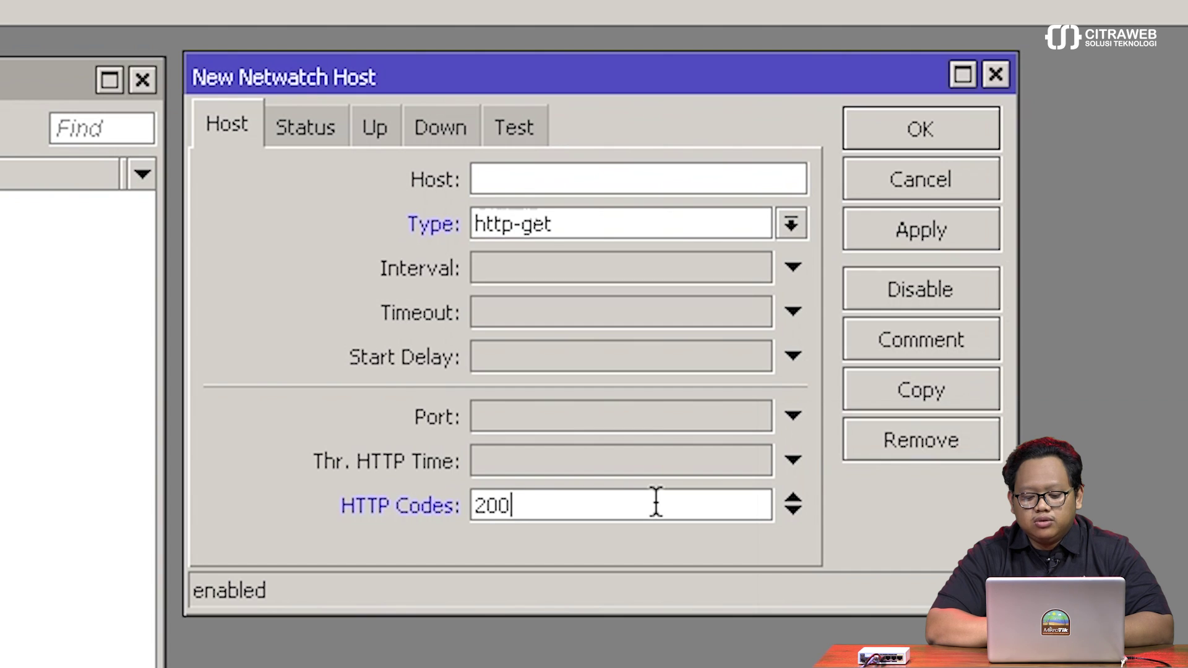
text(-299)
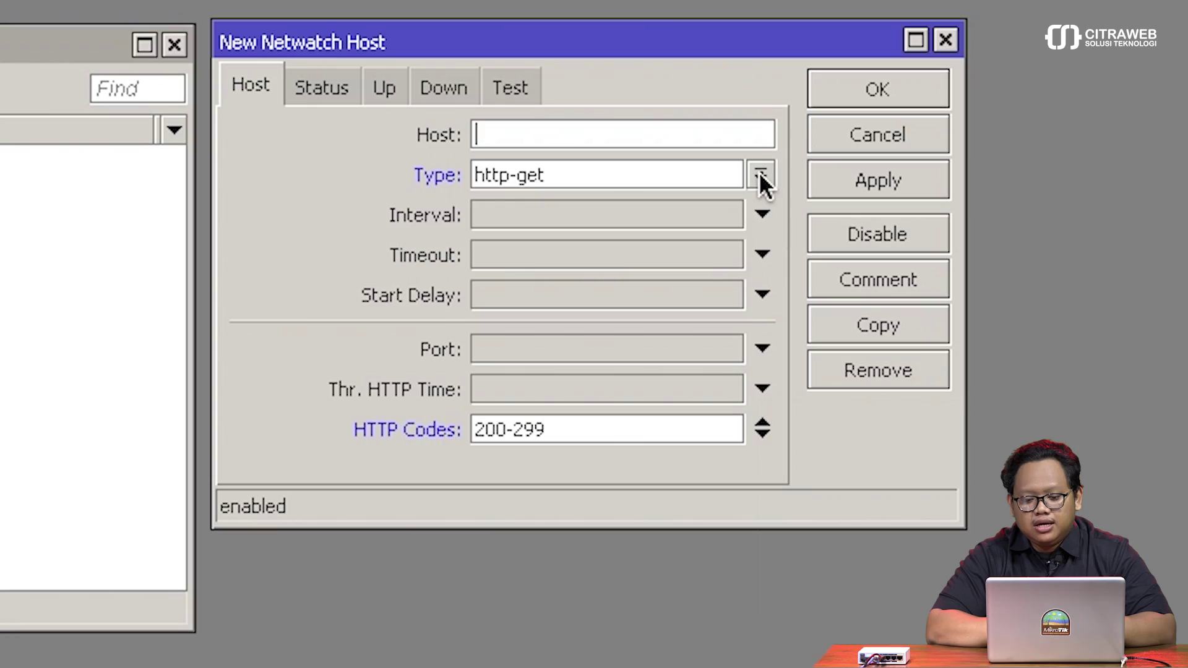
Switch the host's type to tcp-conn, and enable and clear its TCP connection time threshold.
click(759, 175)
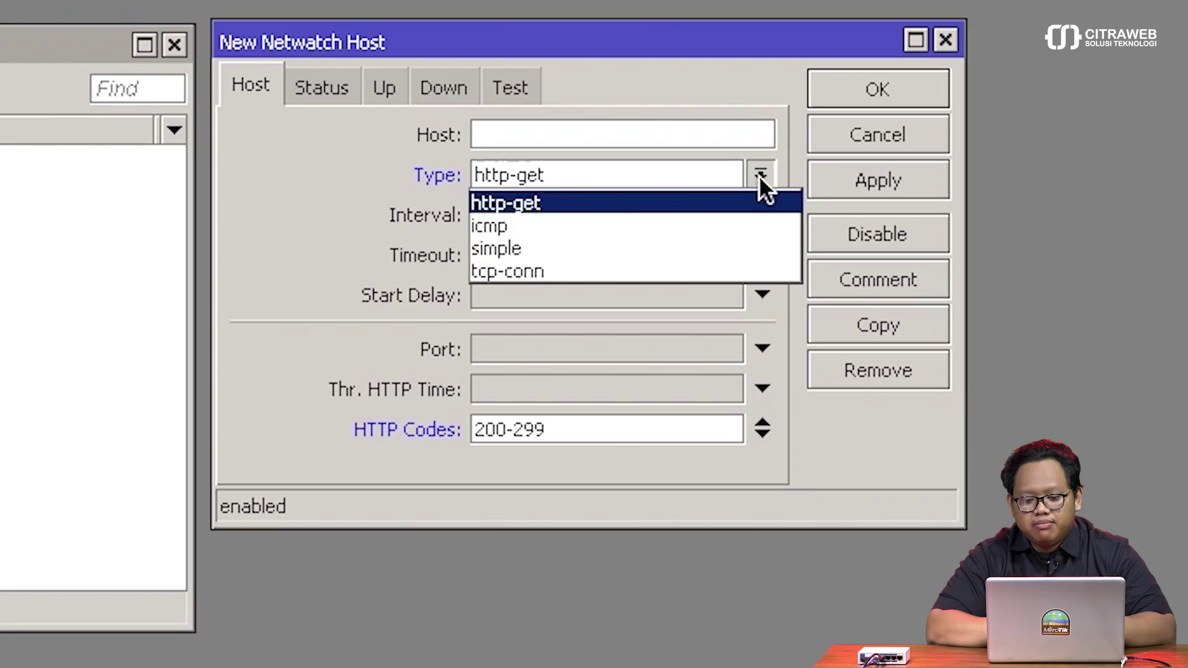
click(714, 261)
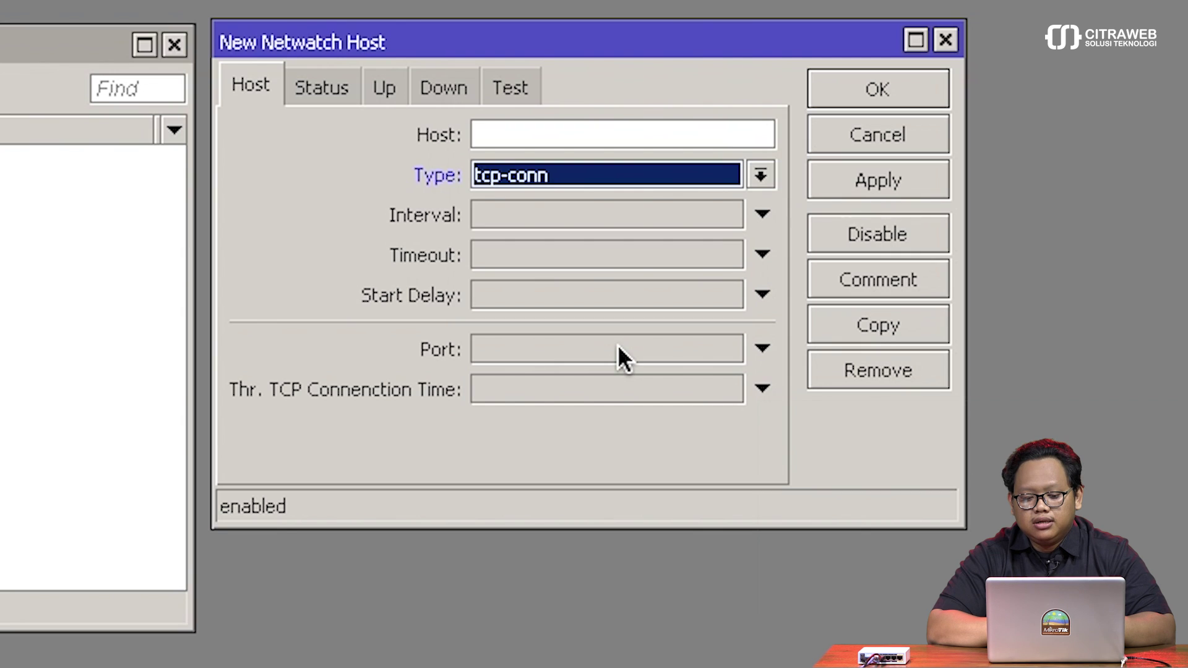
click(595, 387)
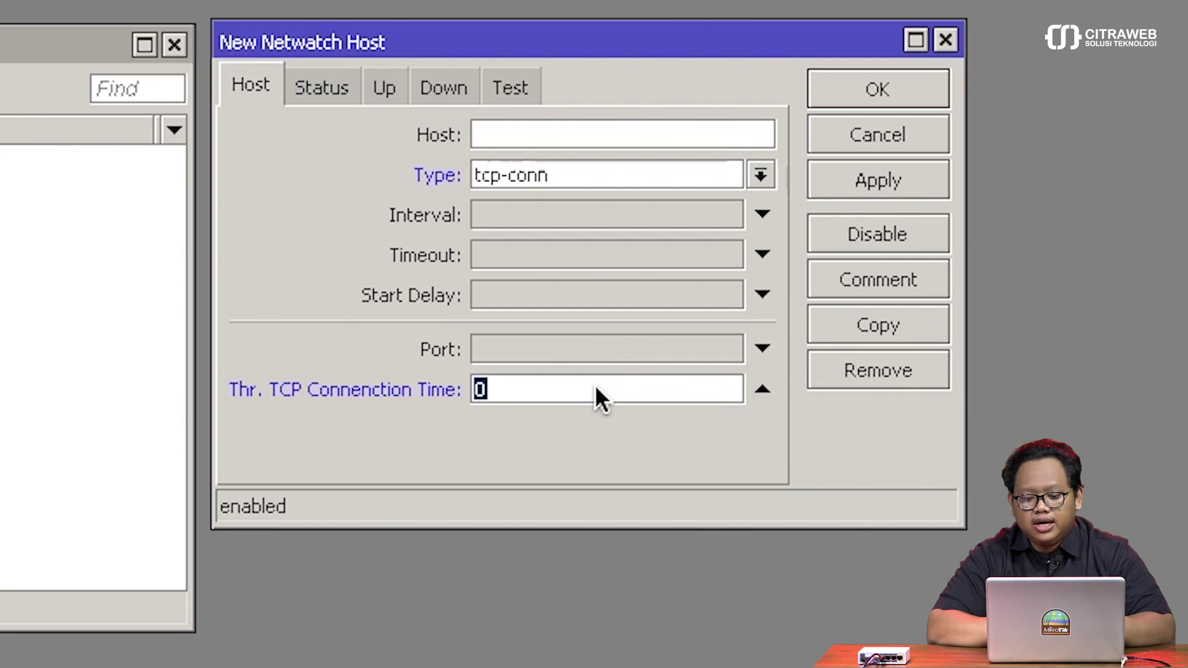
click(763, 390)
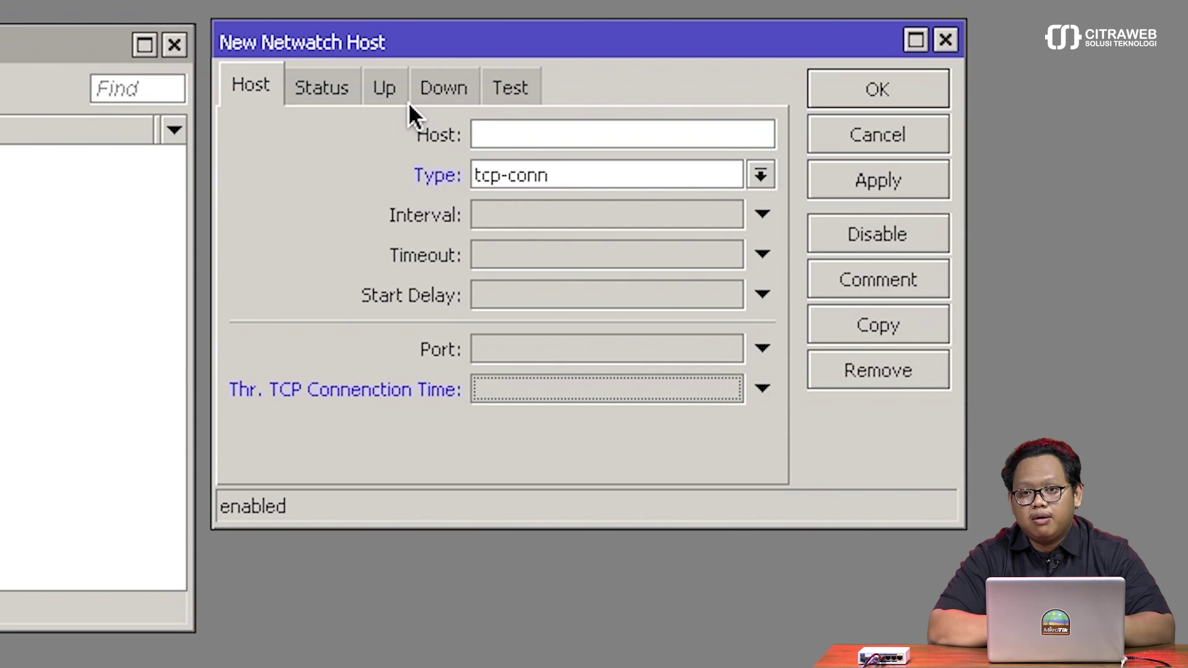
Set the host's type to icmp and its loss percent threshold to 50%, leaving the average threshold empty.
click(758, 175)
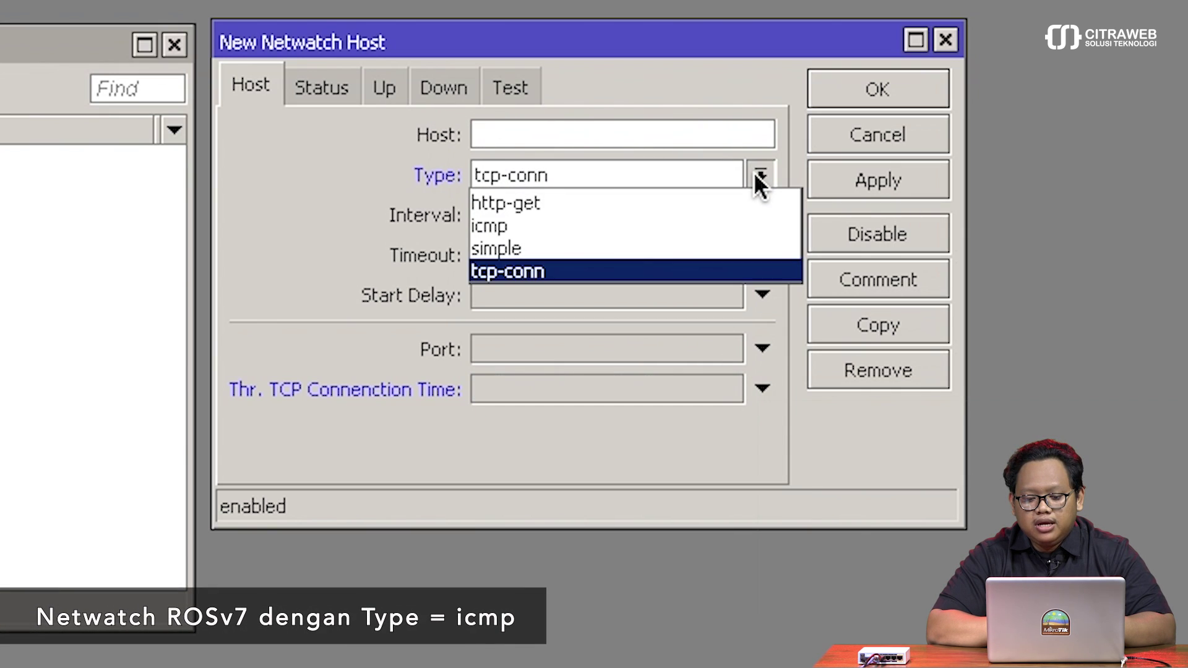
click(735, 224)
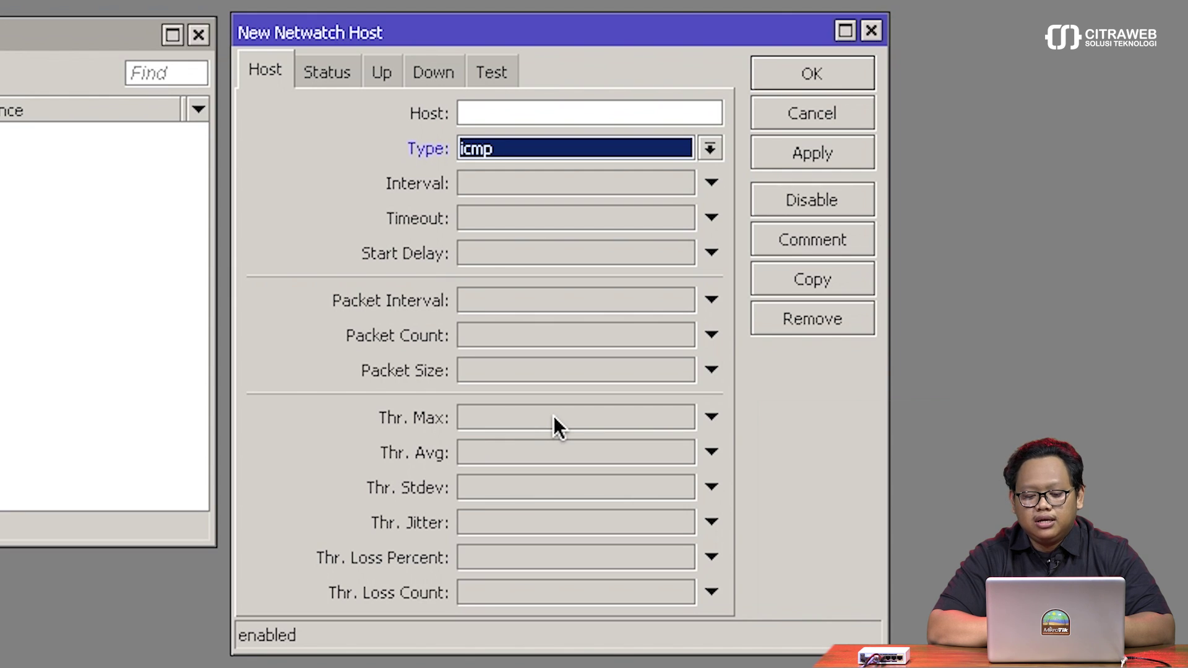
click(544, 454)
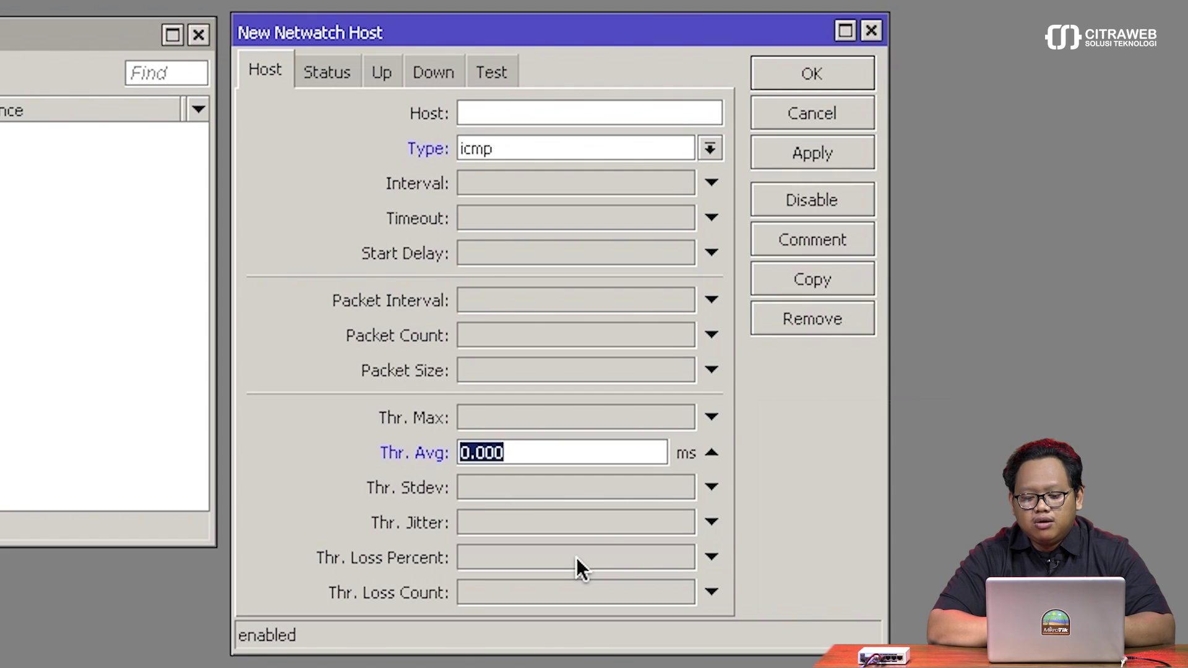
click(711, 454)
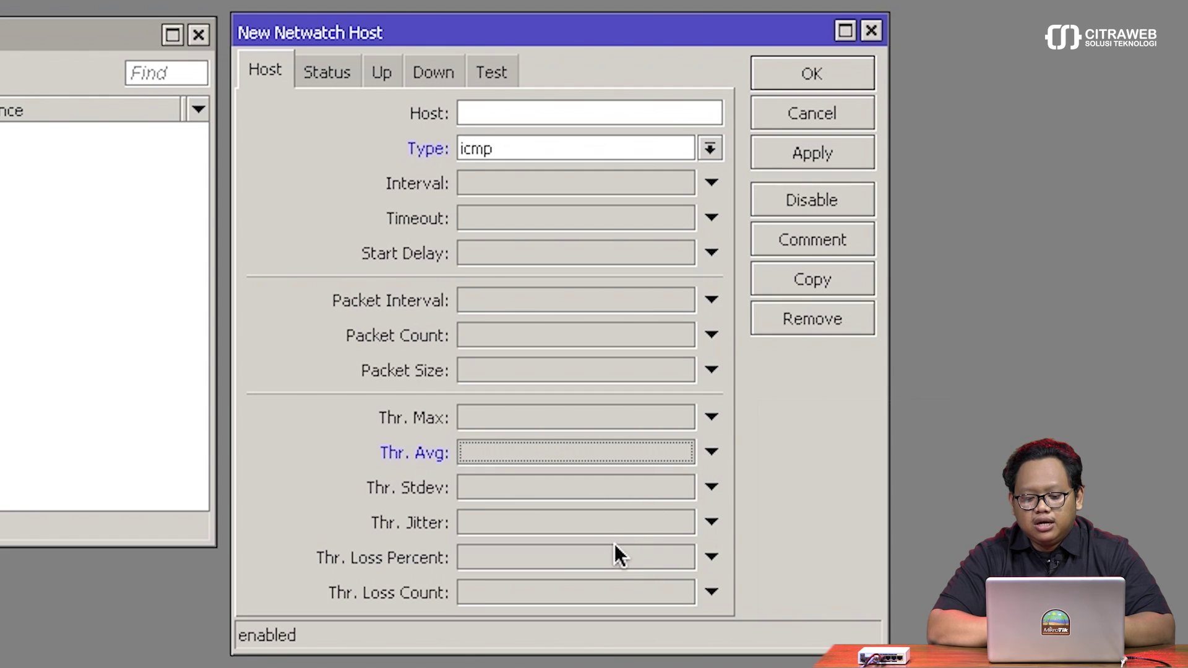
click(603, 568)
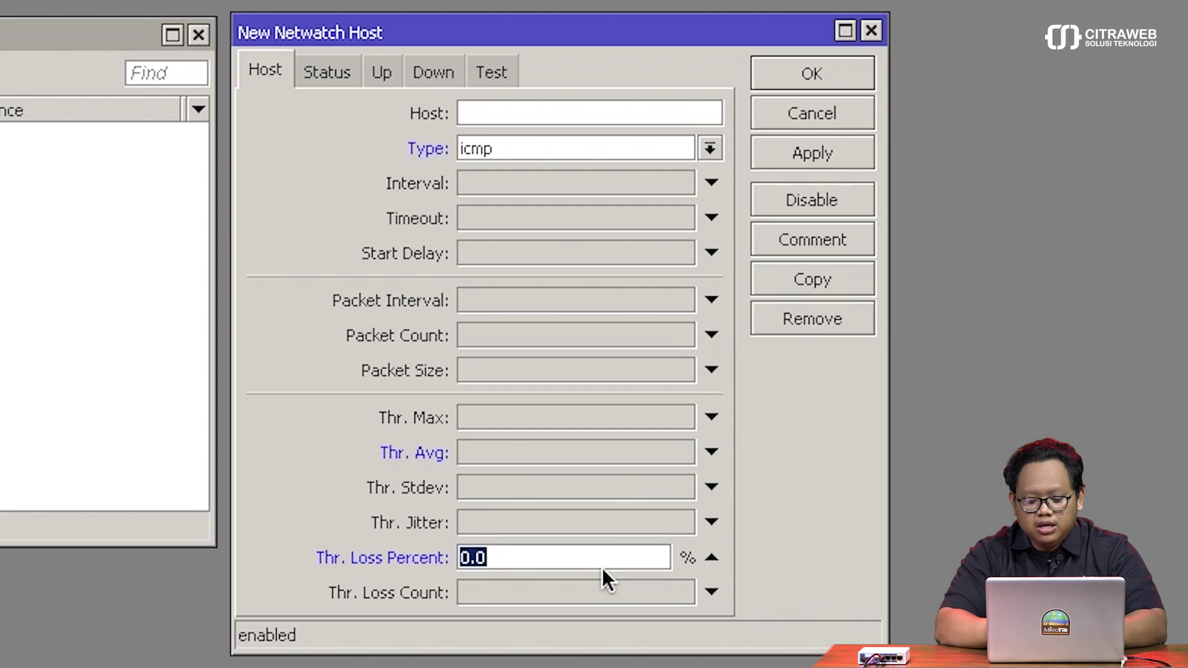
text(50)
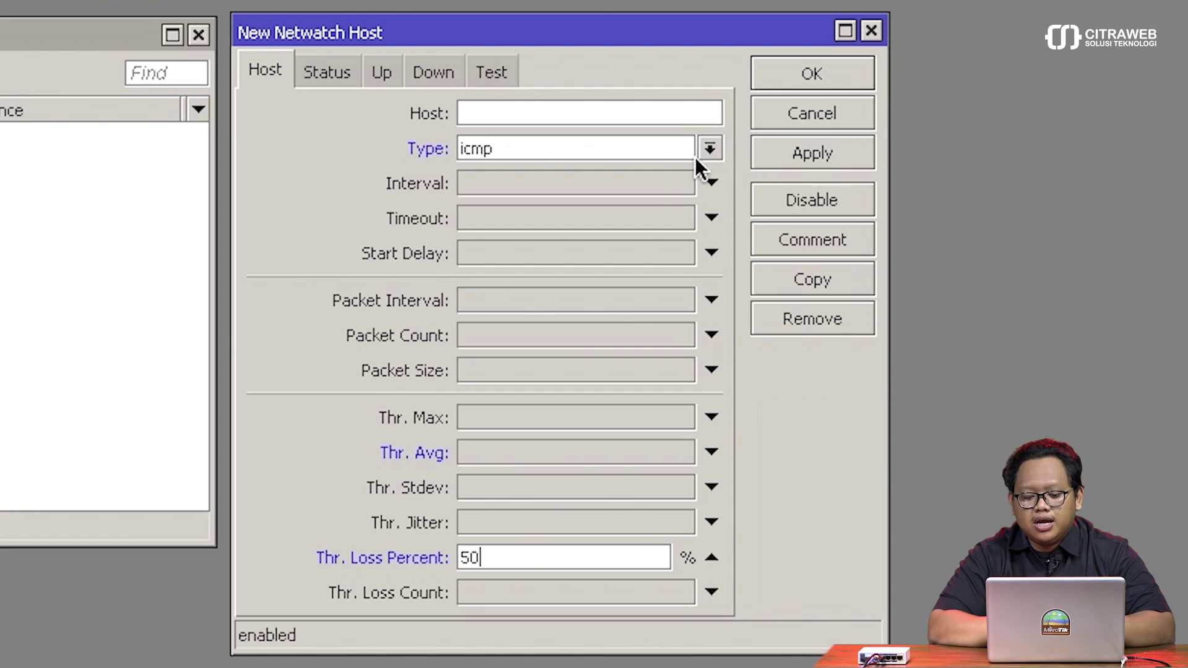
Enable the jitter threshold, and clear both the loss percent and jitter thresholds.
click(531, 521)
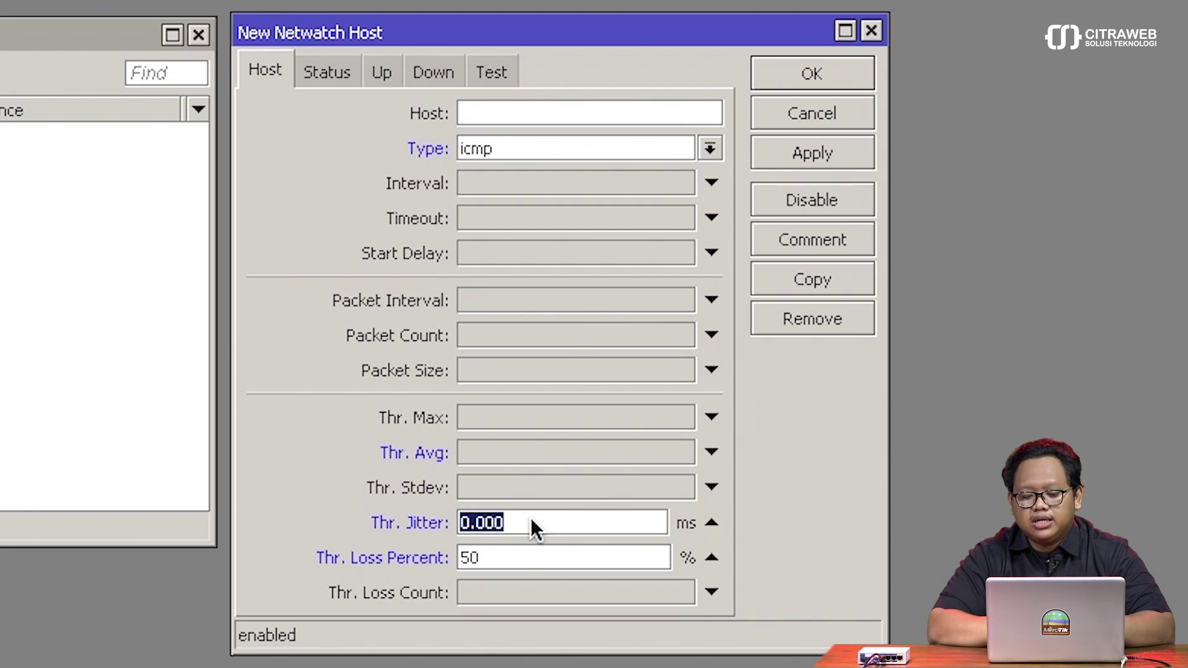
click(710, 559)
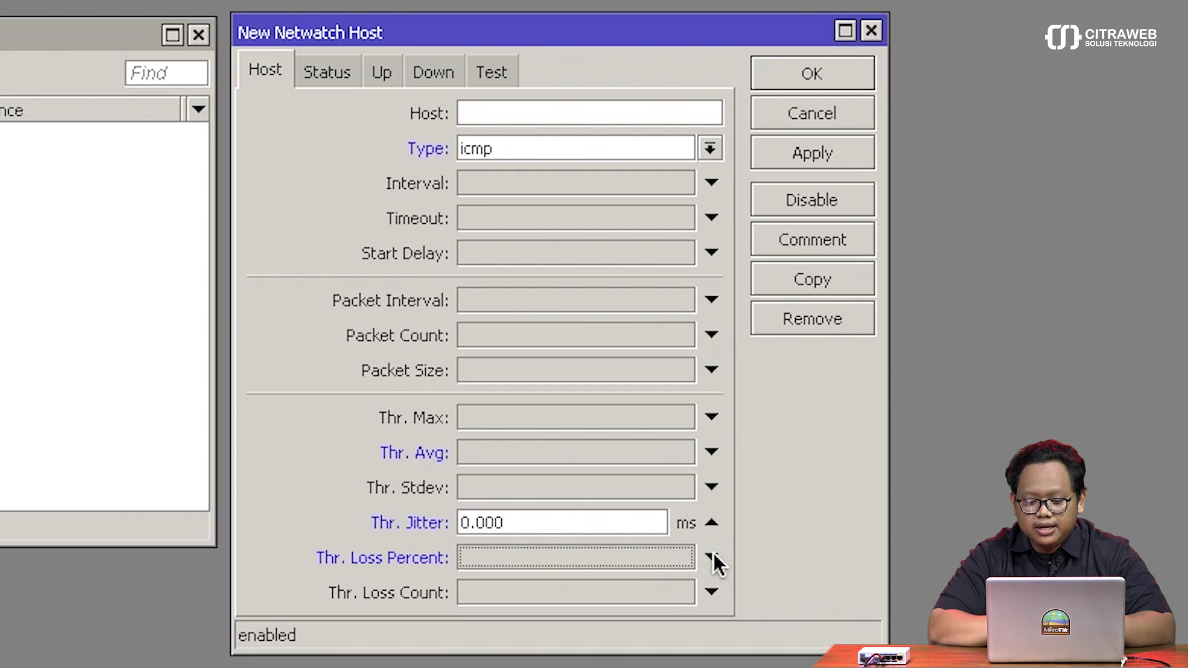
click(711, 523)
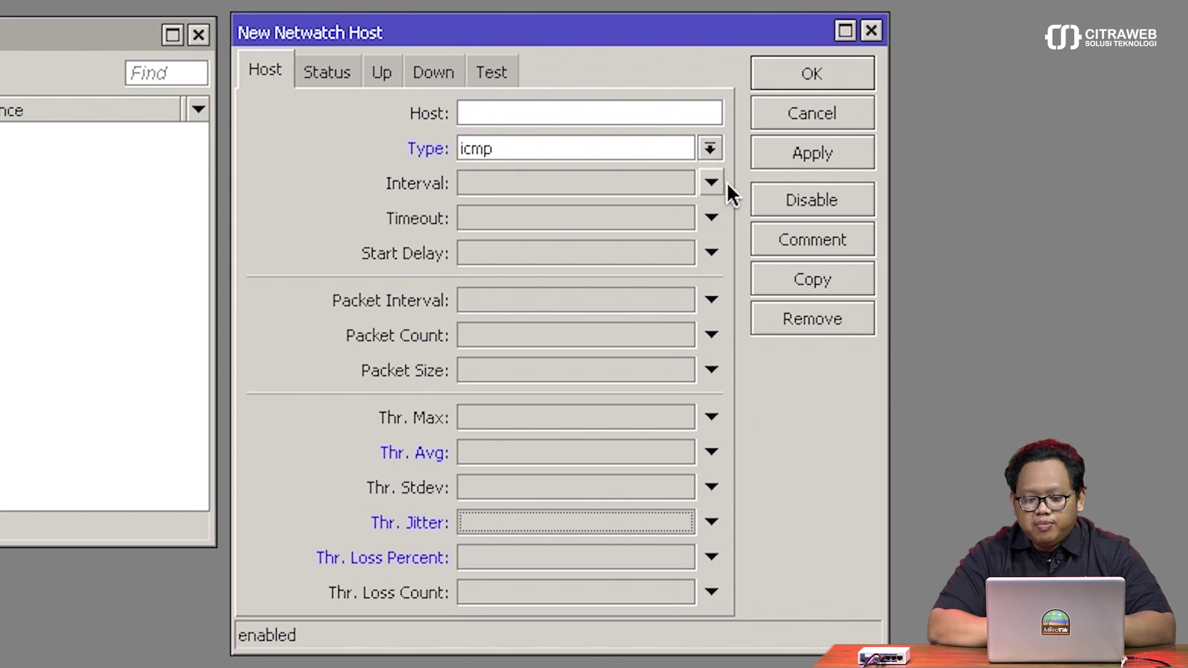
Change the new host's type from icmp to tcp-conn.
click(710, 148)
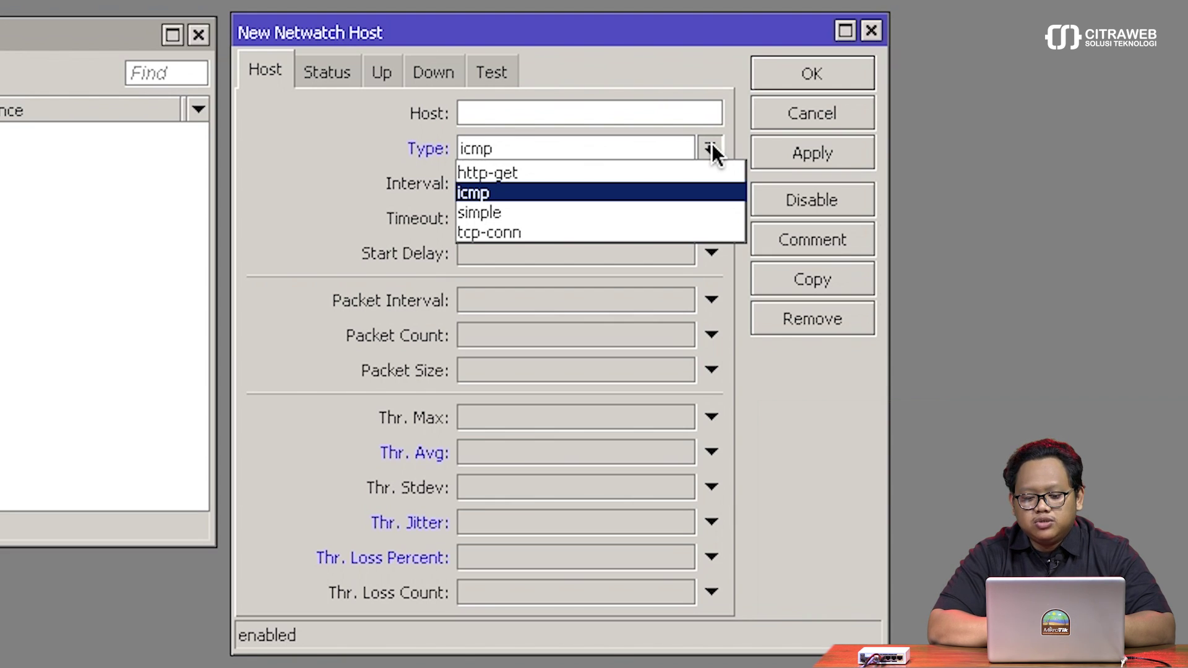
click(654, 223)
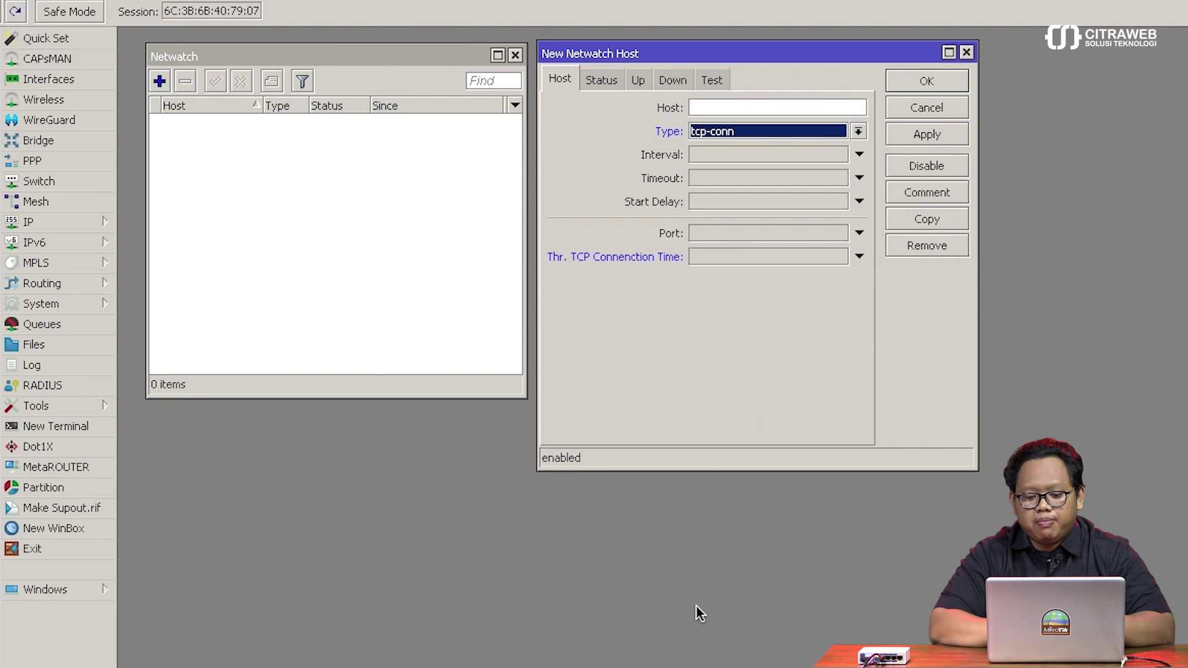
Launch the XAMPP manager (manager-osx) and authorize it with the account password.
key(F4)
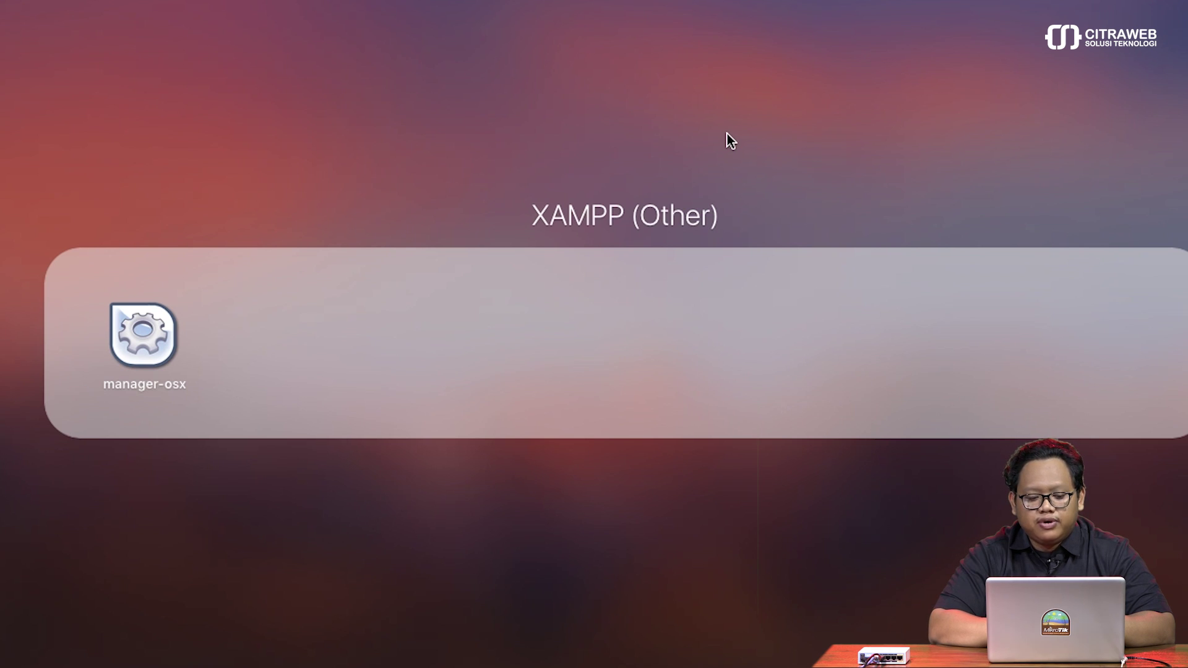
click(152, 336)
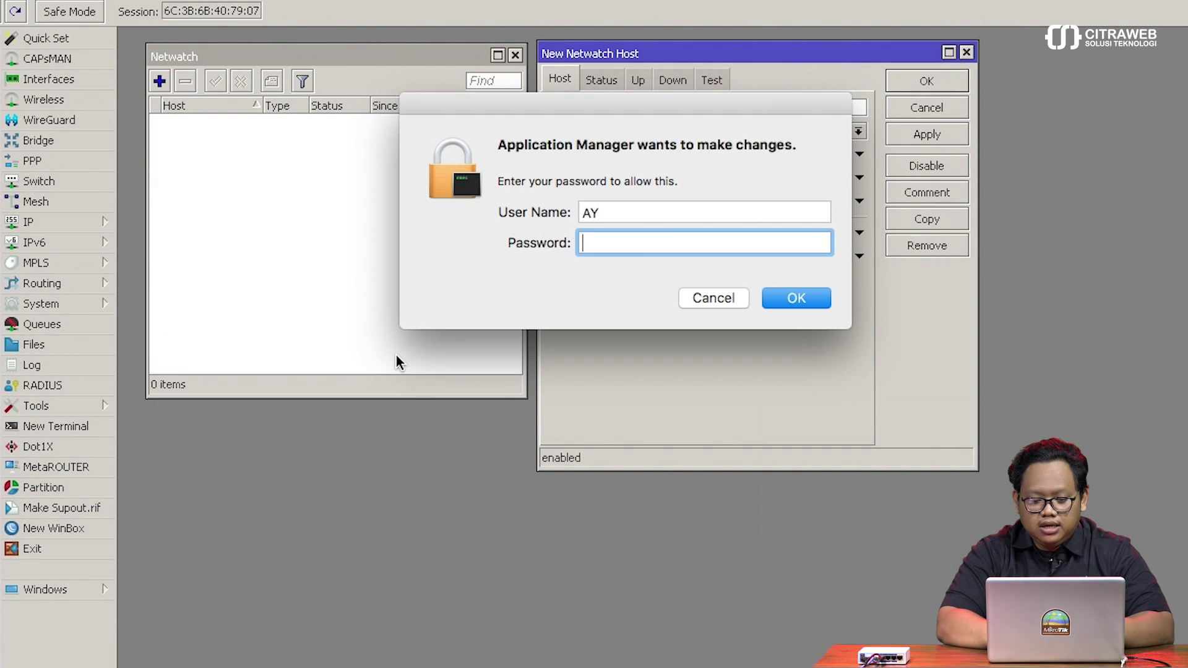
text(••••••••••••)
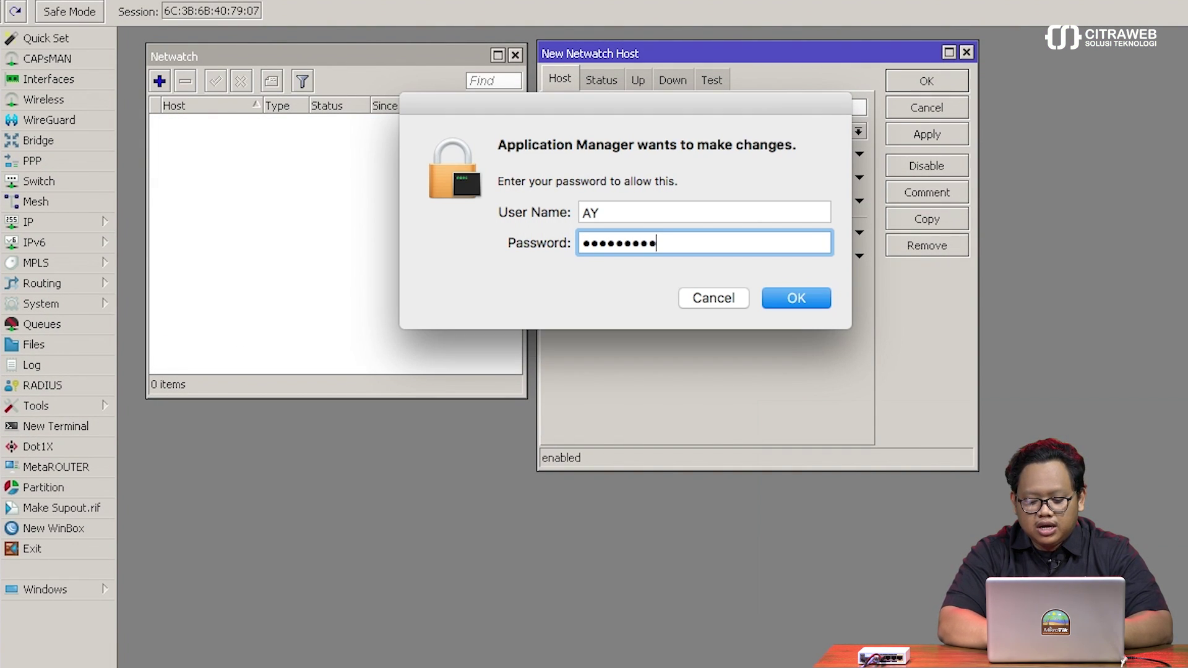
key(Return)
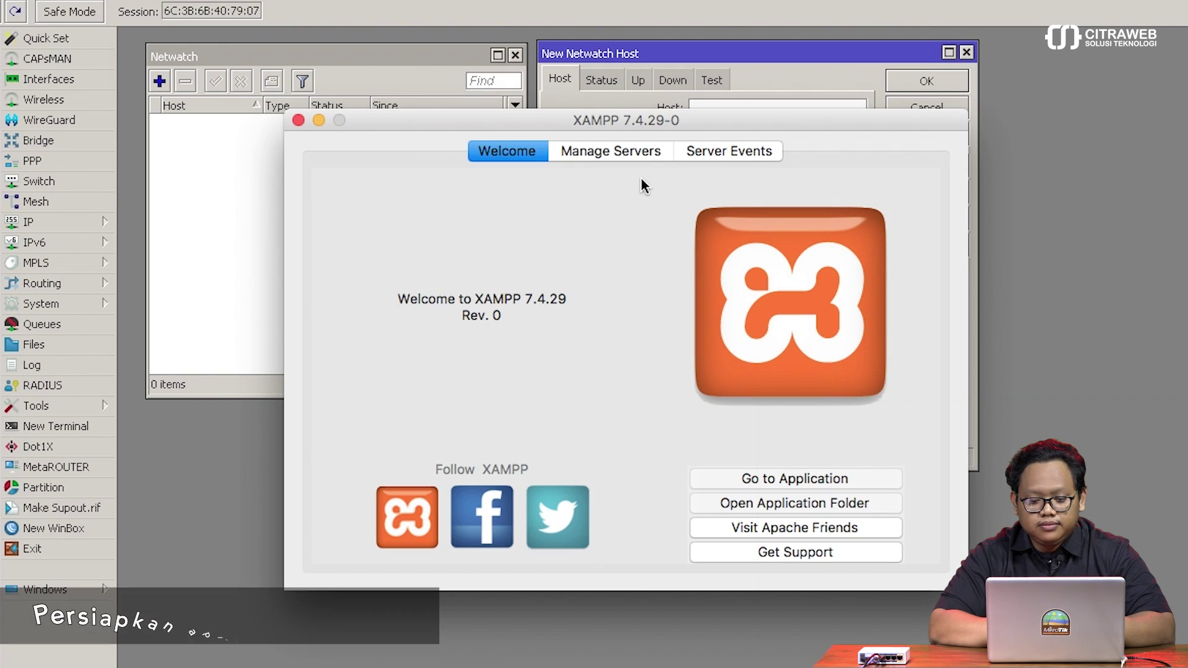
Check the Apache Web Server's status in the XAMPP server list, and close the XAMPP manager.
click(632, 148)
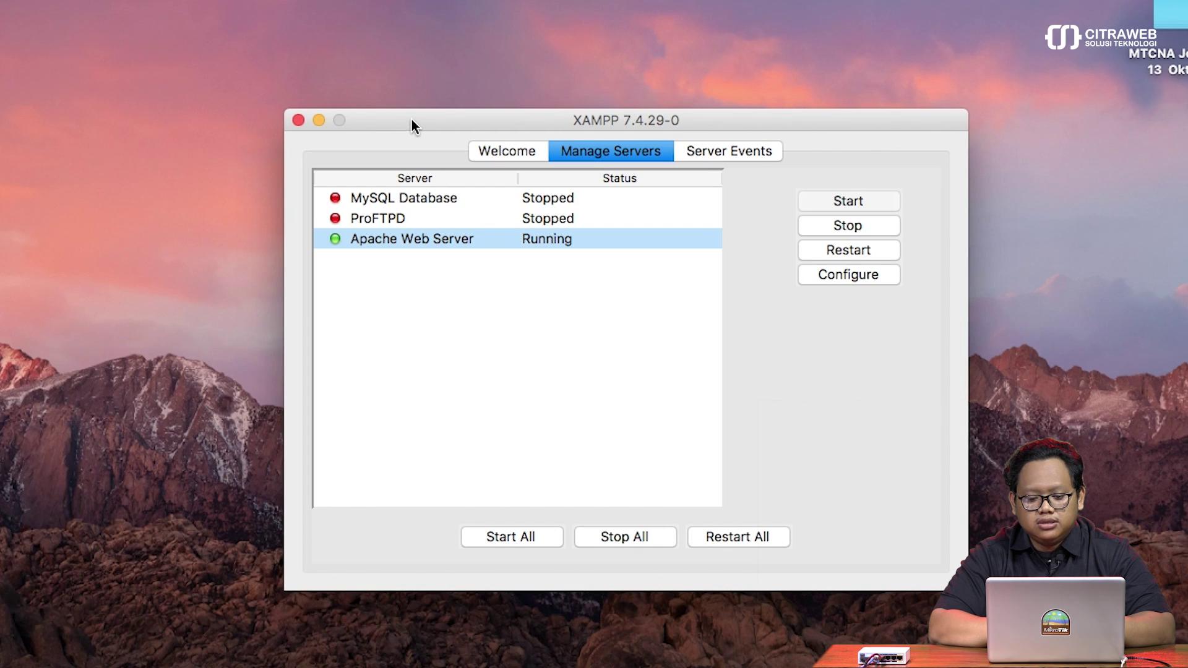
drag(411, 120, 404, 12)
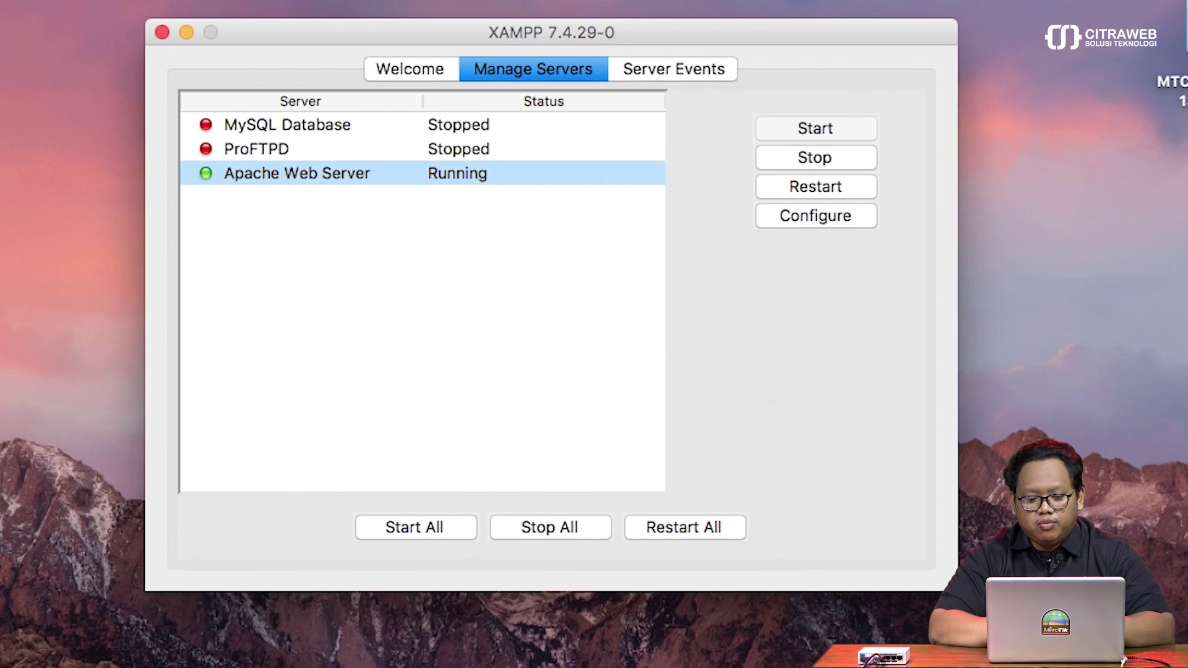
click(162, 31)
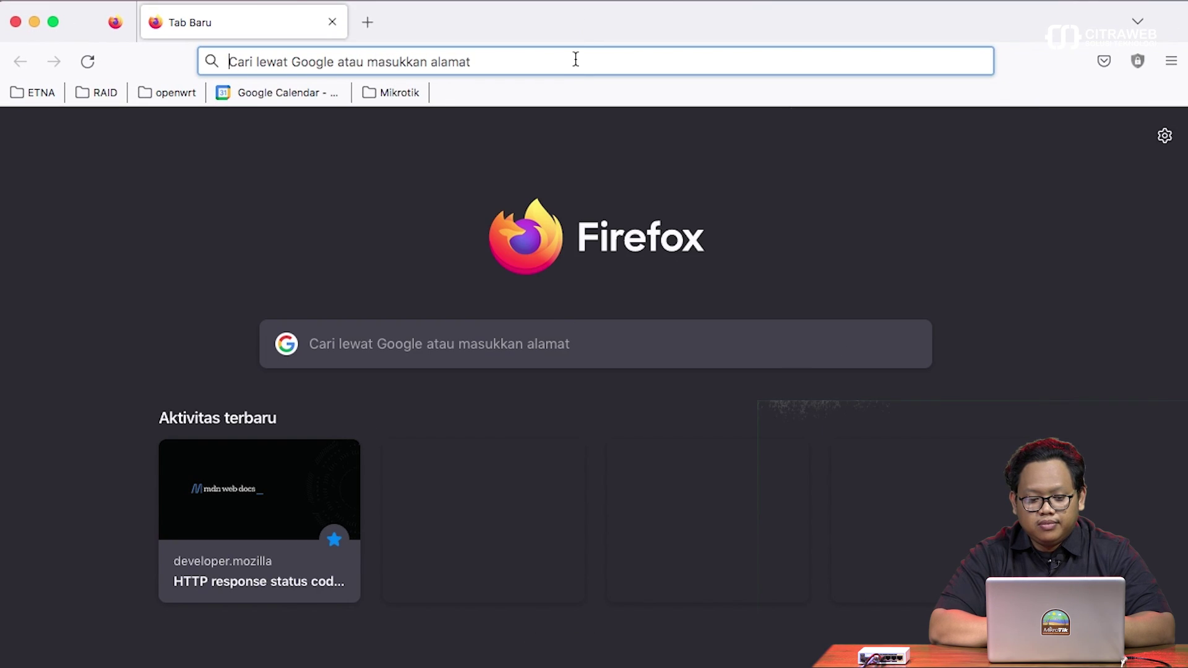
Load 127.0.0.1 in Firefox to test the local web server's page.
click(575, 59)
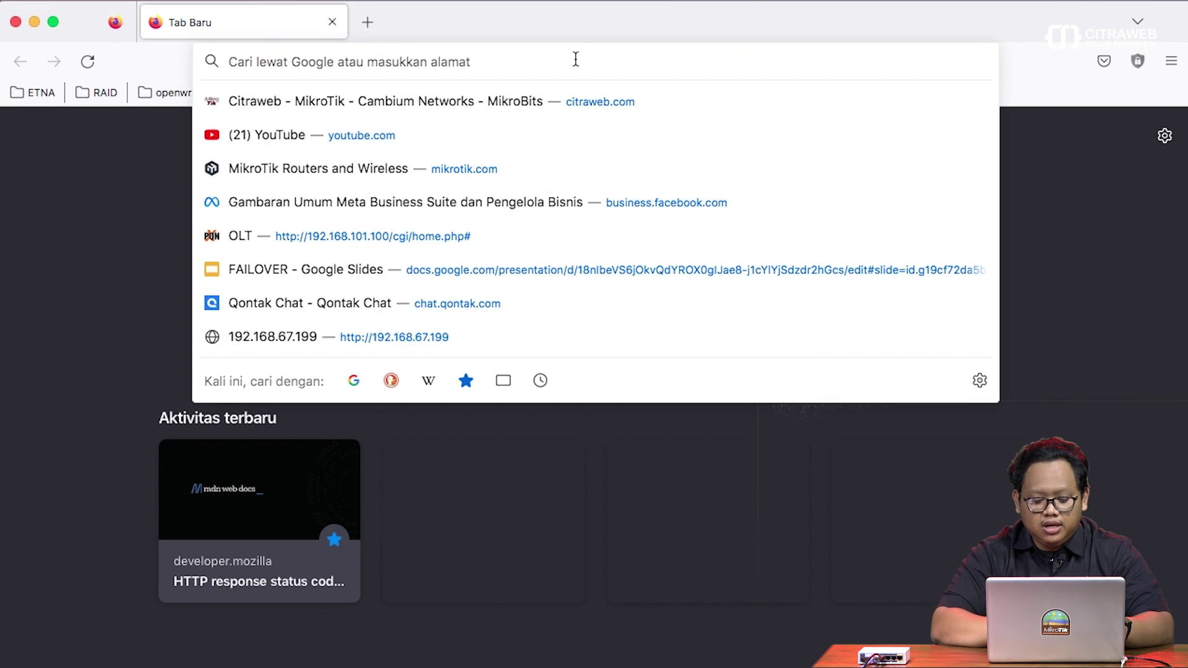
text(127.0.0.1)
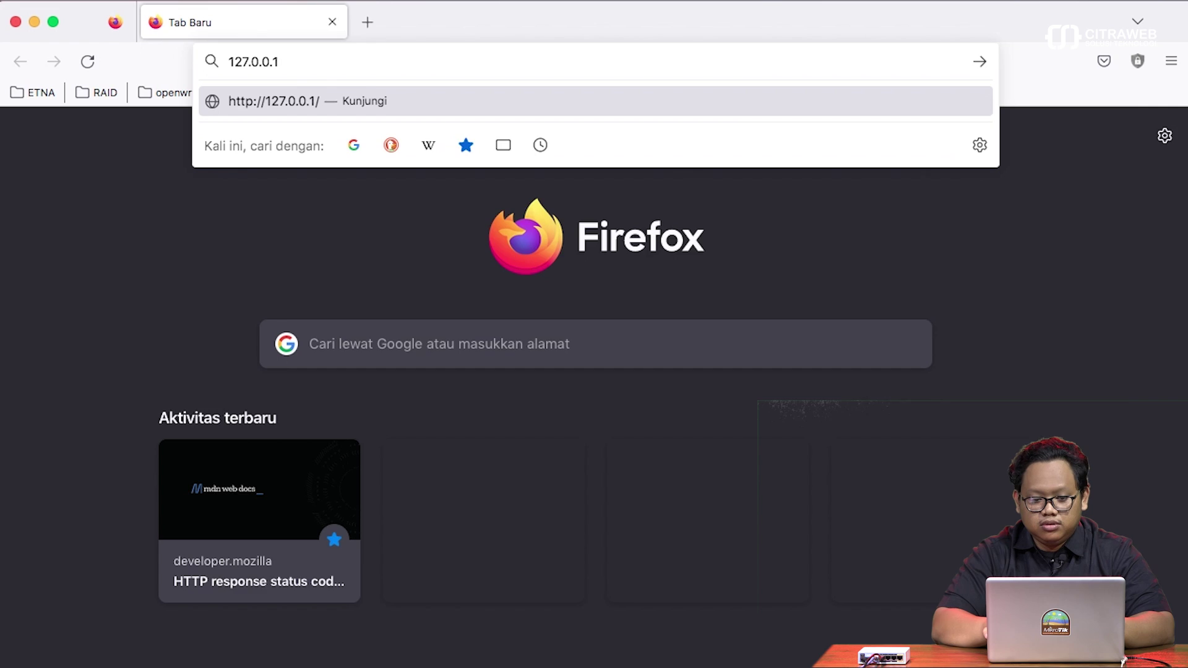
key(Return)
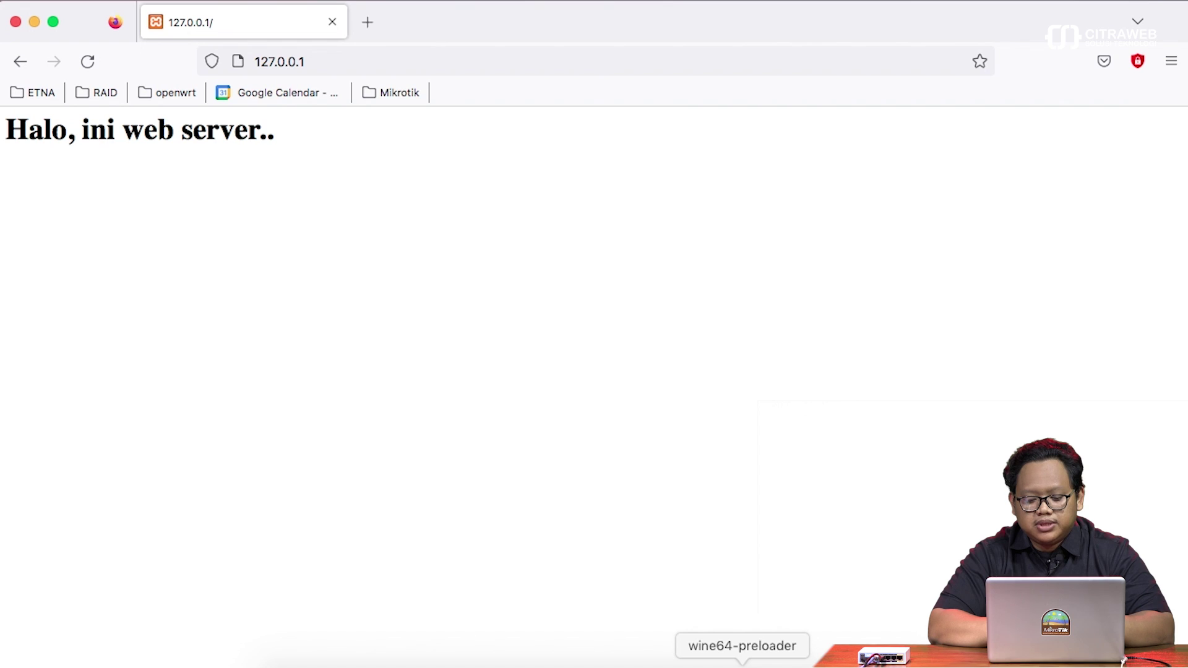
Search Spotlight for xampp, reopen the XAMPP manager and authorize it with the account password.
click(741, 663)
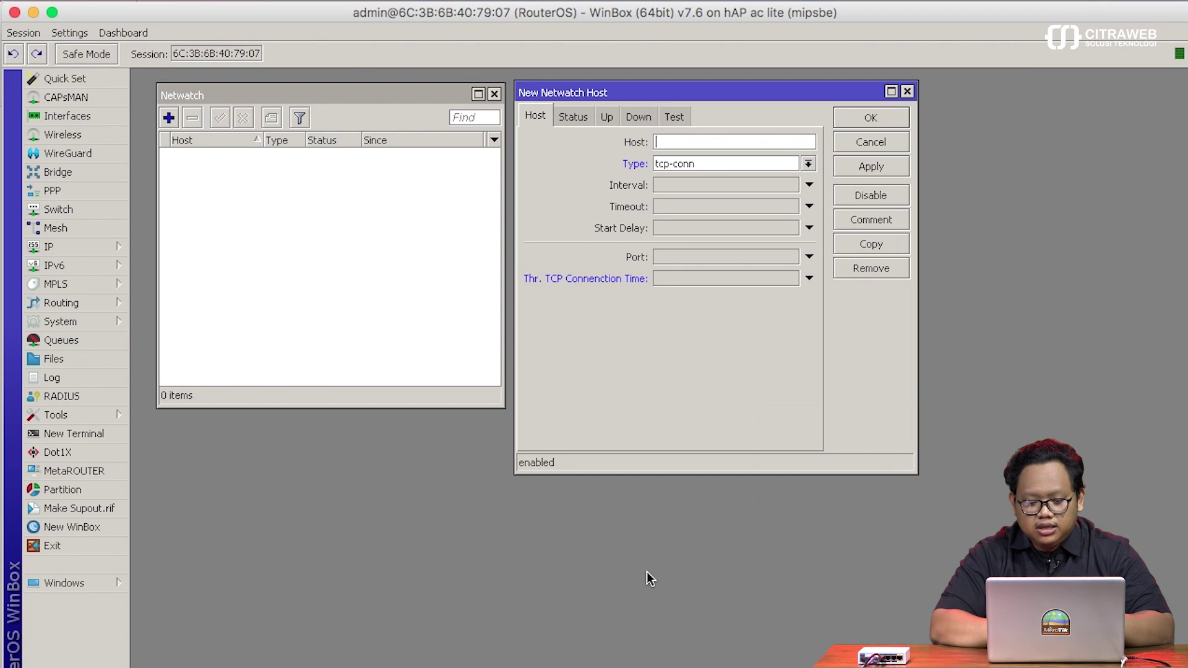
key(super+space)
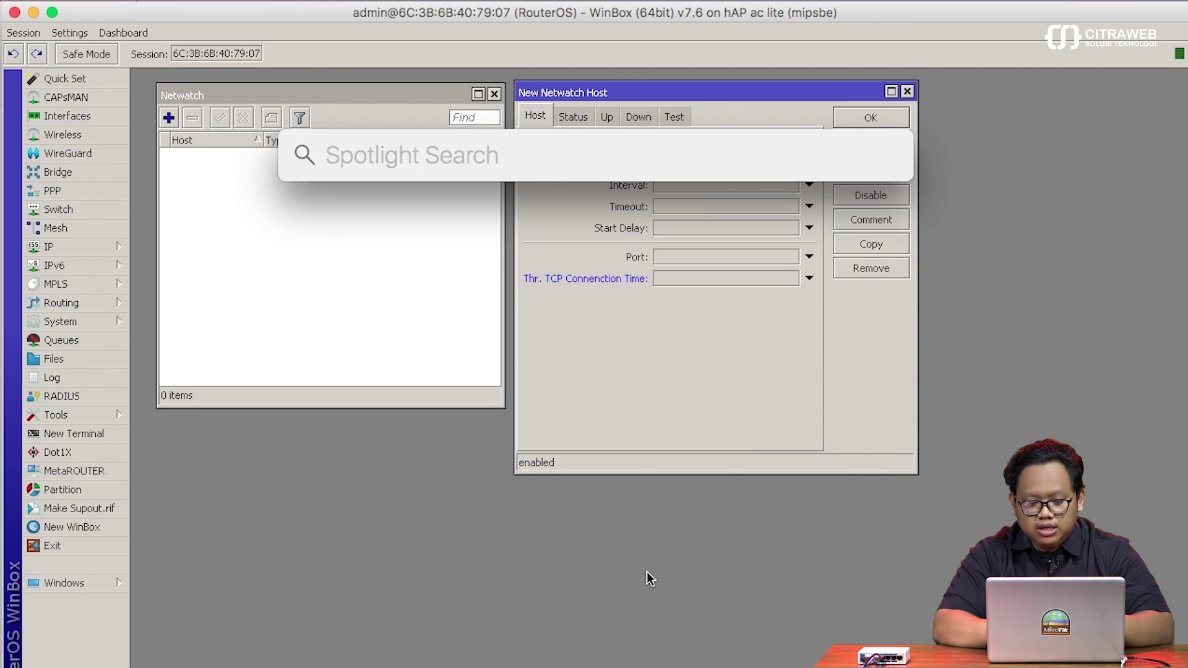
text(xamp)
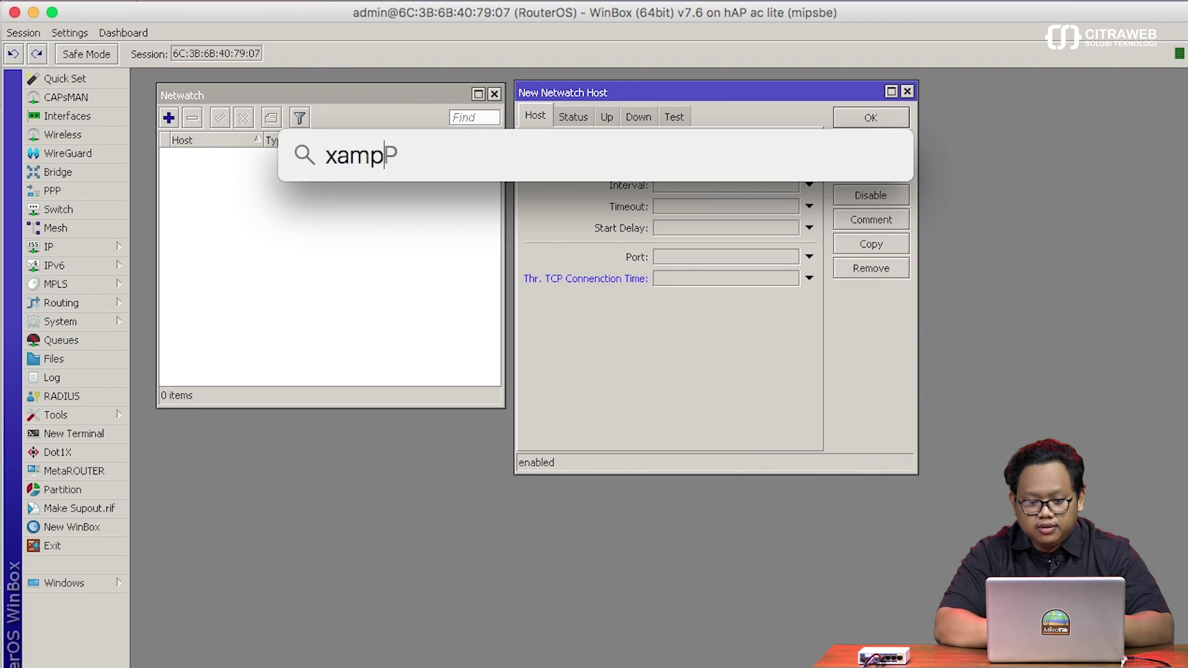
text(p)
key(Return)
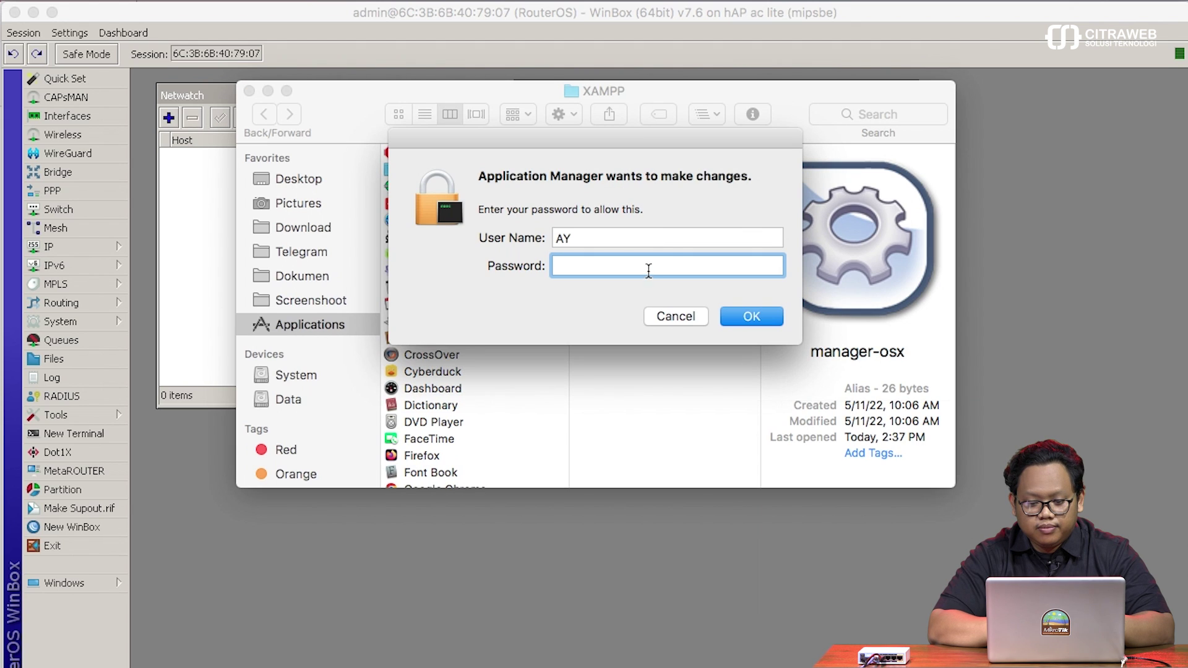
text(•••••••••••)
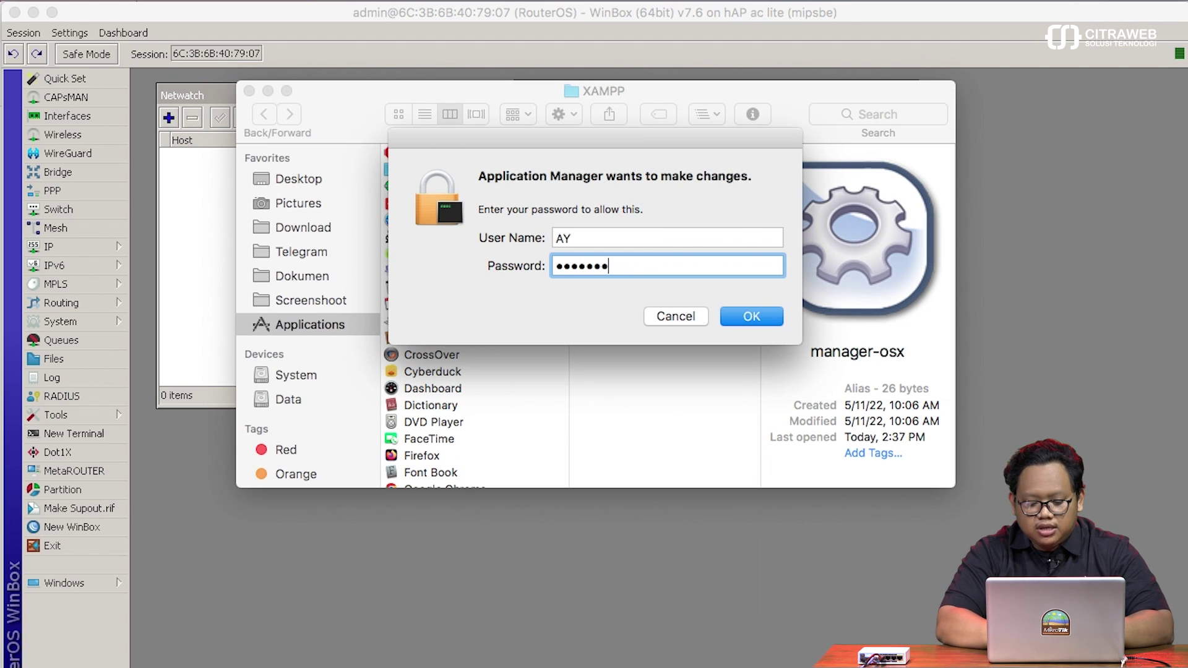
key(Return)
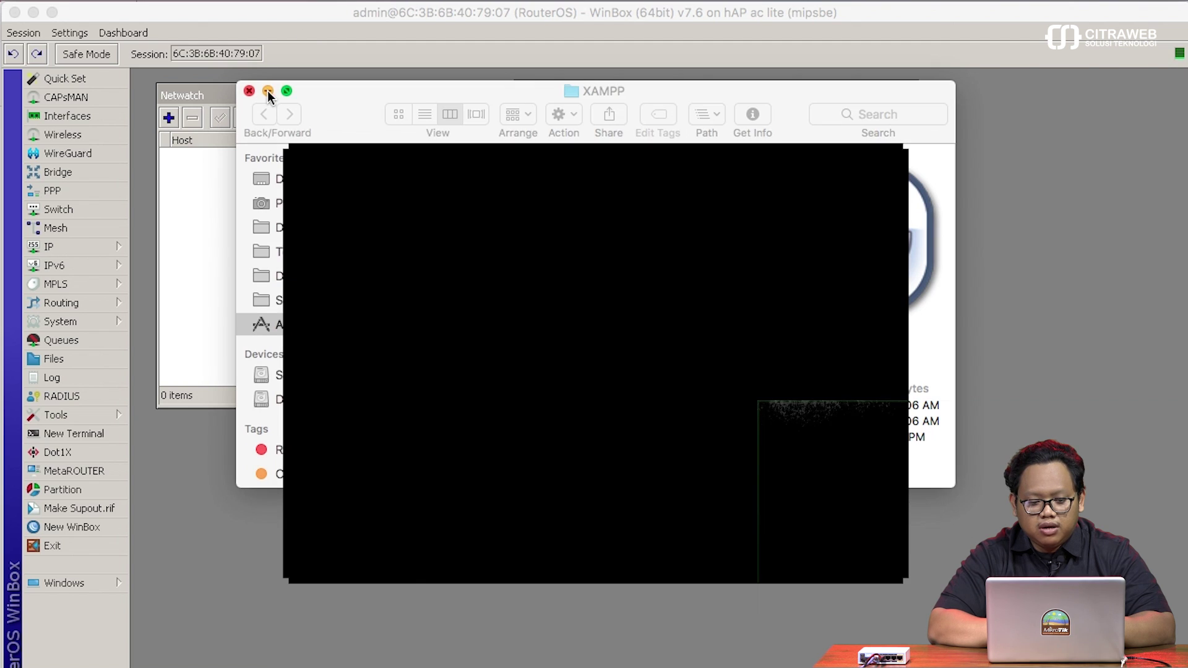
Minimize the Finder, WinBox and Firefox windows, and show the list of managed servers in XAMPP.
click(267, 91)
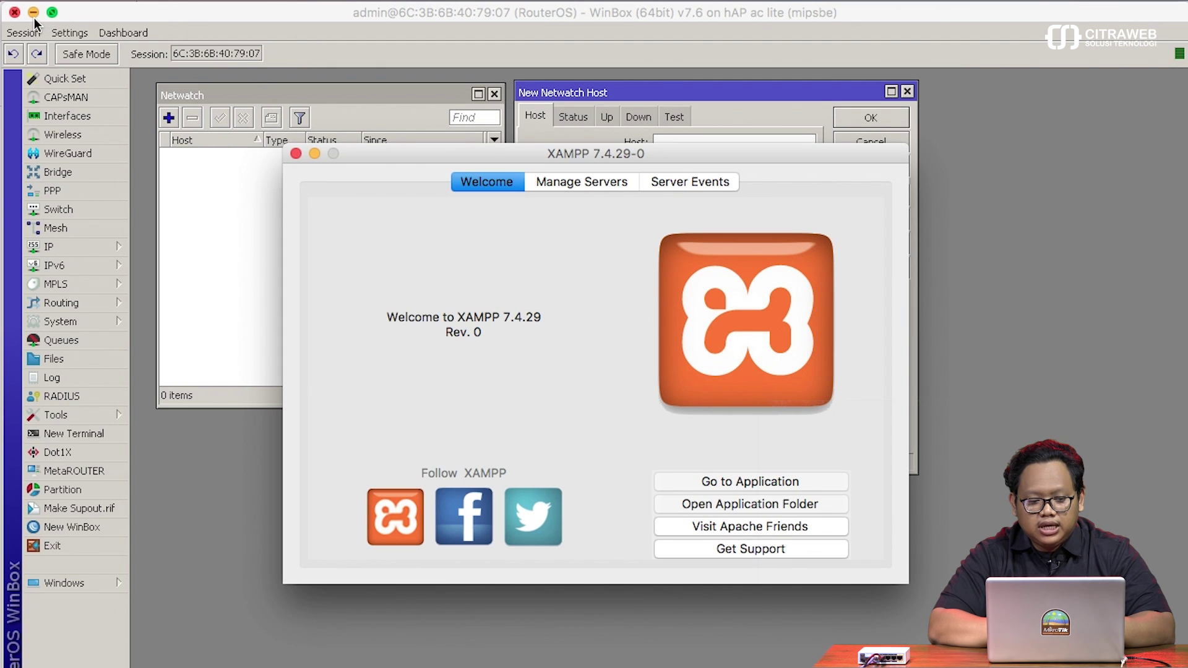
click(35, 17)
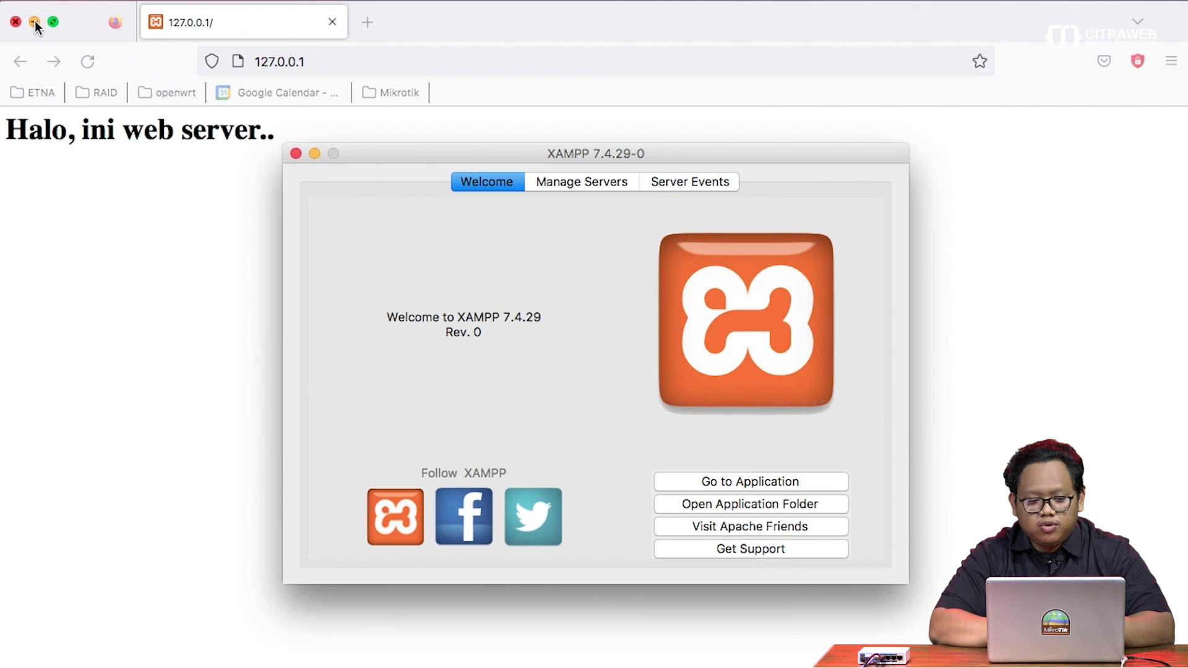
click(35, 21)
drag(406, 154, 382, 28)
click(548, 54)
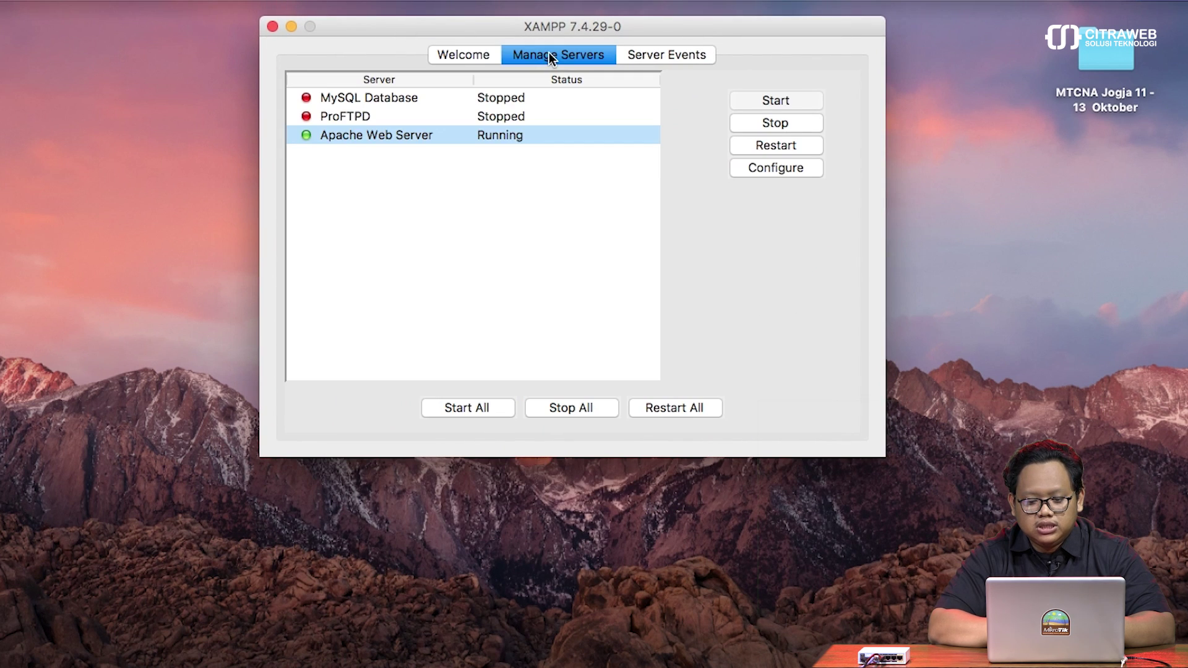
Check the Apache Web Server's port in its configuration, cancel without changes, and minimize XAMPP.
click(750, 167)
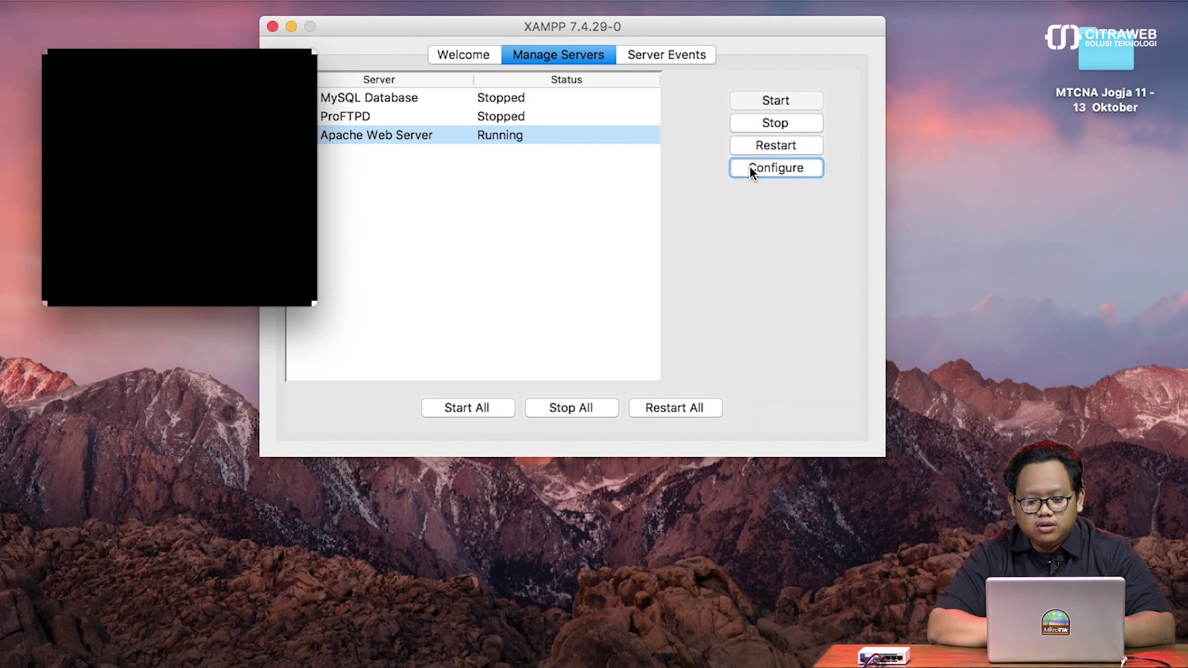
drag(180, 56, 470, 141)
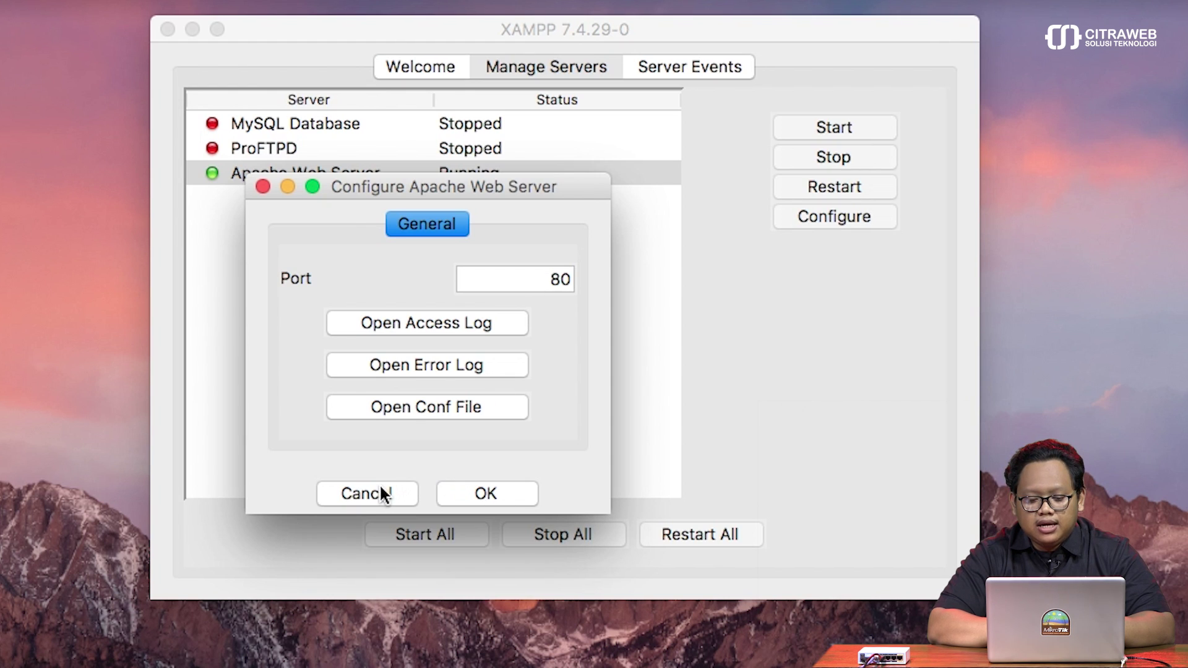
click(536, 283)
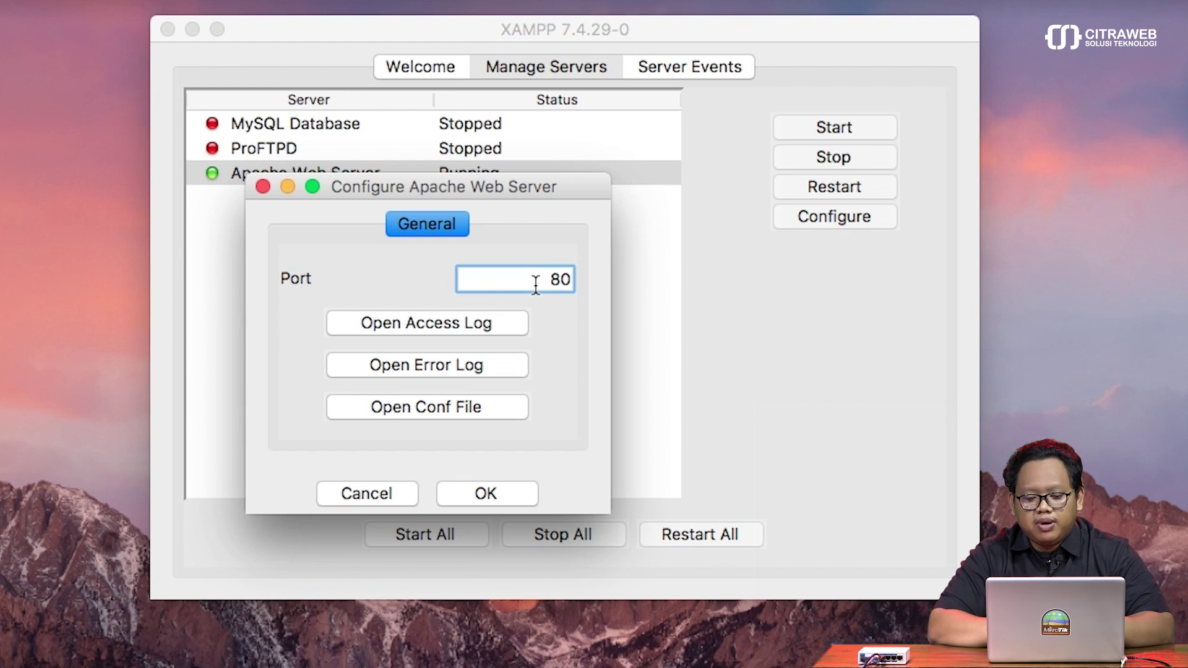
click(365, 493)
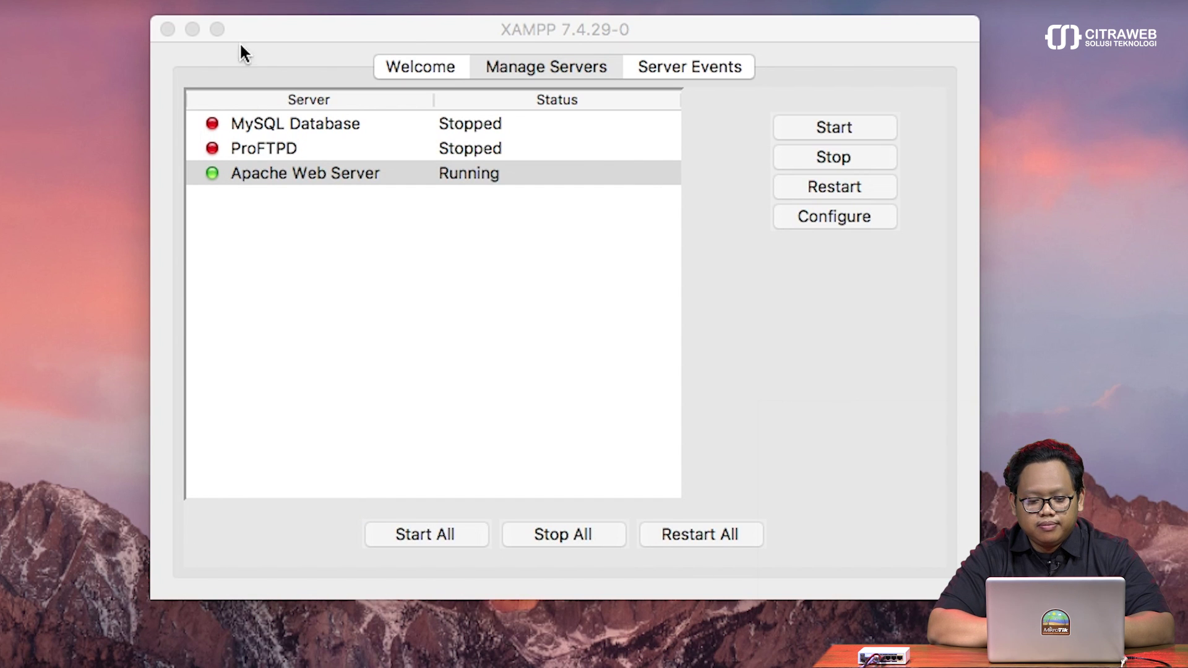
click(193, 29)
Check the Ethernet connection's IP address in the System Preferences network settings, and minimize the window.
mouse_move(674, 661)
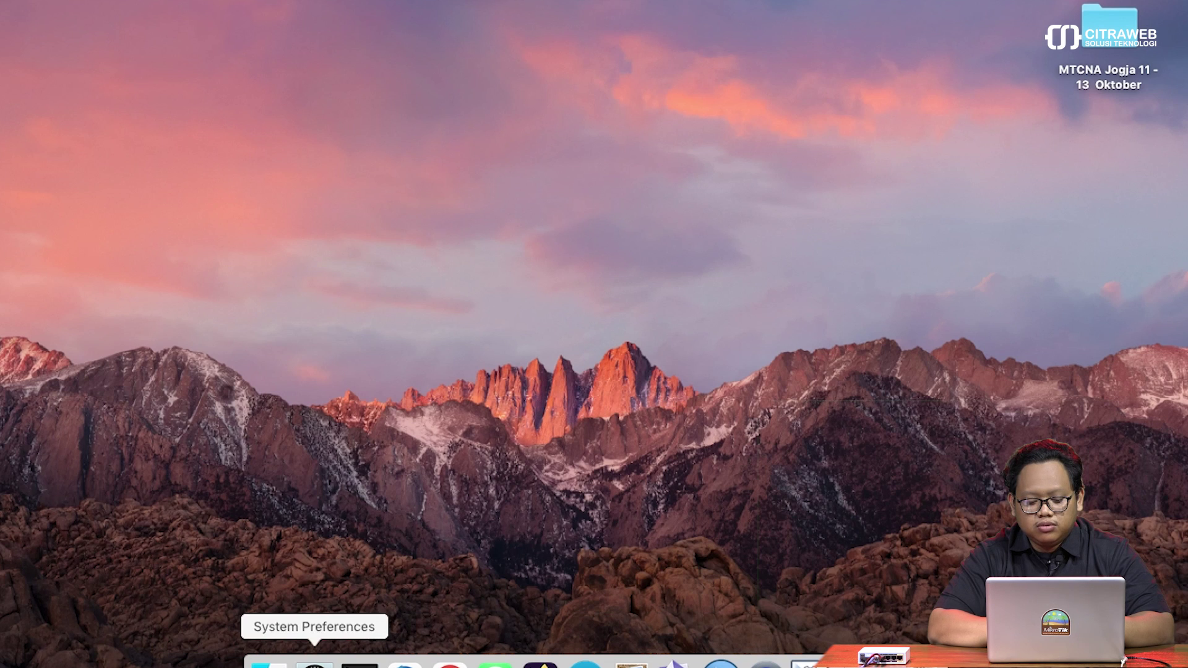
click(315, 663)
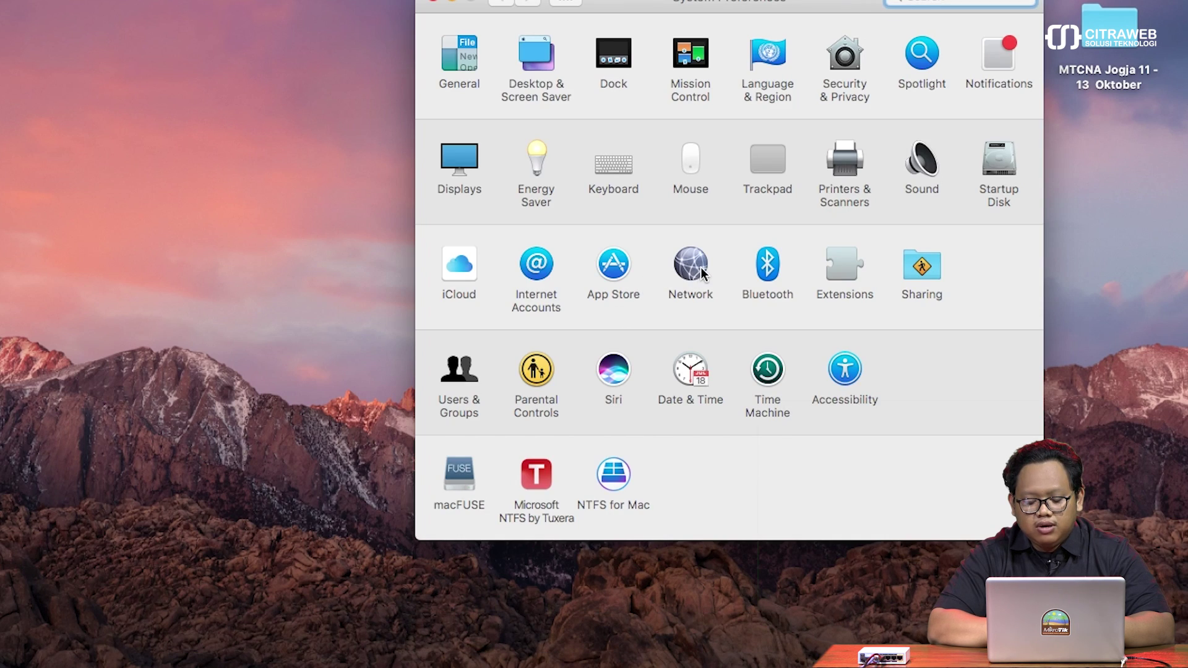
click(702, 272)
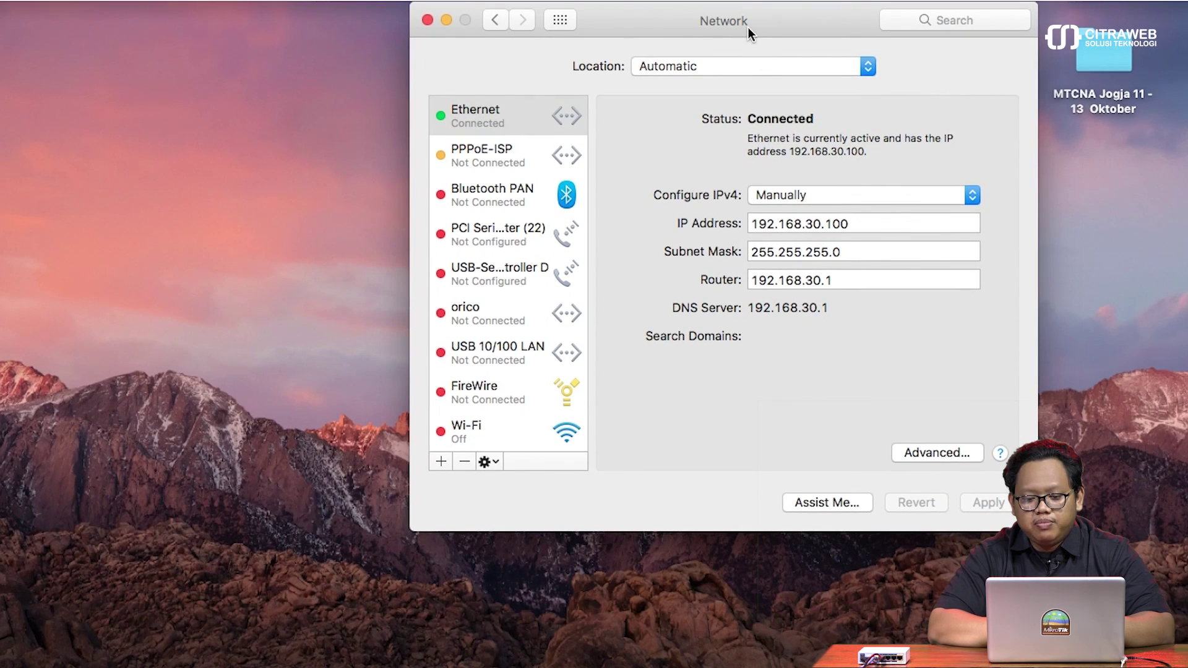
drag(748, 27, 646, 26)
click(762, 218)
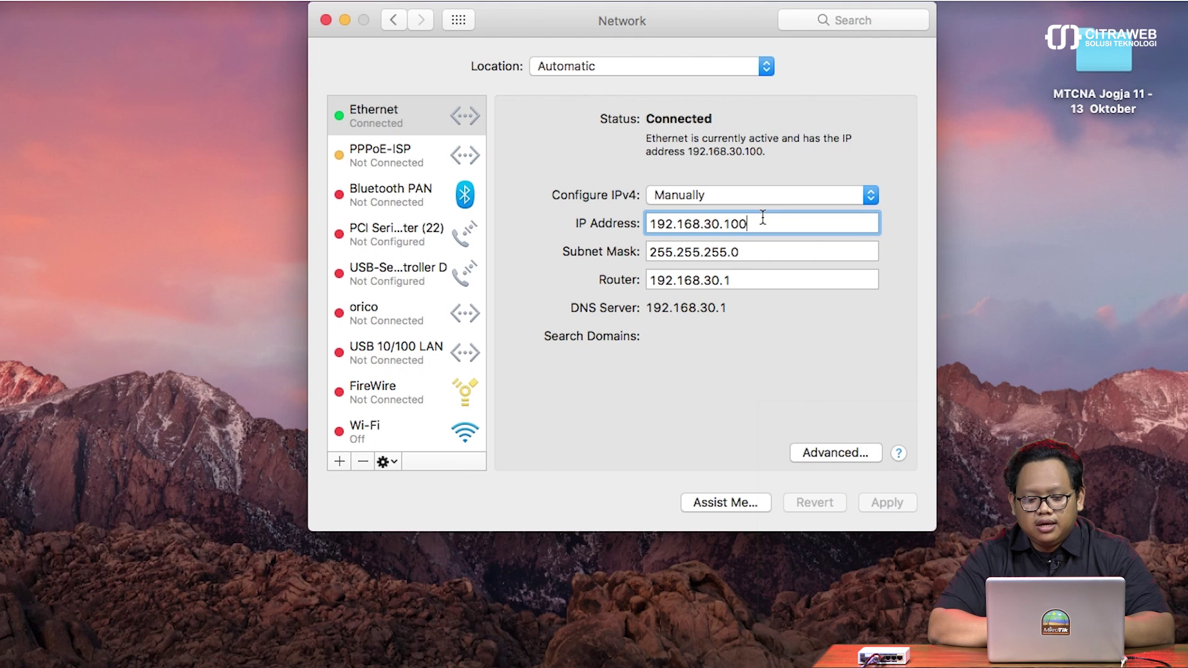
click(345, 20)
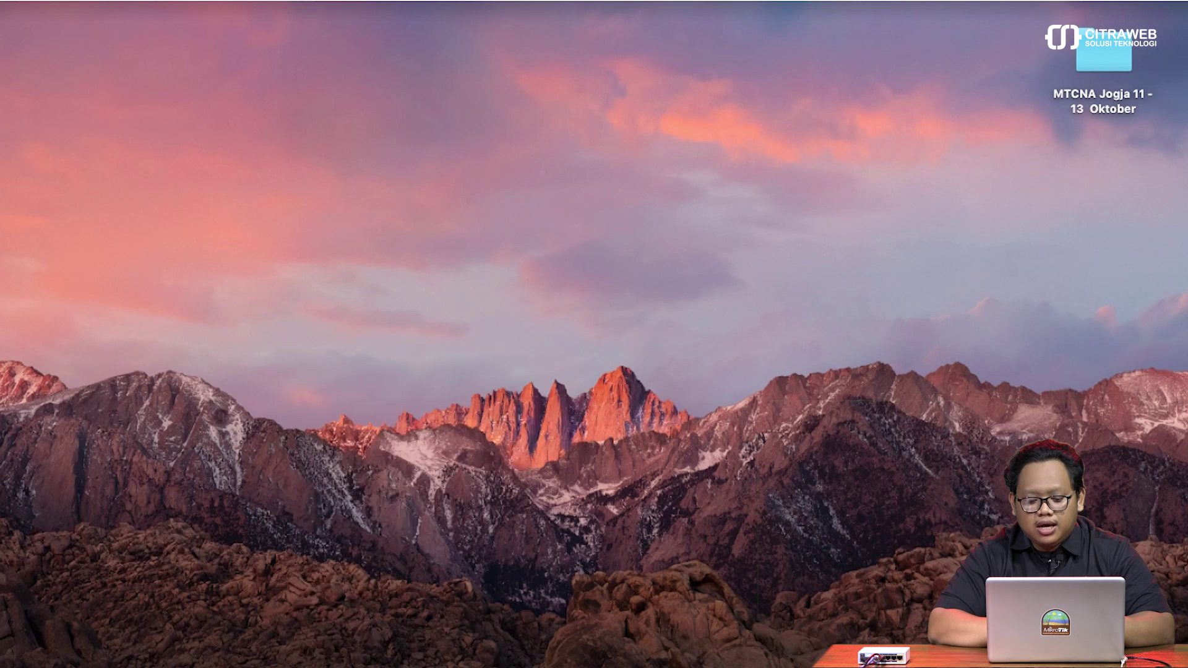
Switch back to WinBox and discard the unsaved tcp-conn Netwatch host.
click(715, 665)
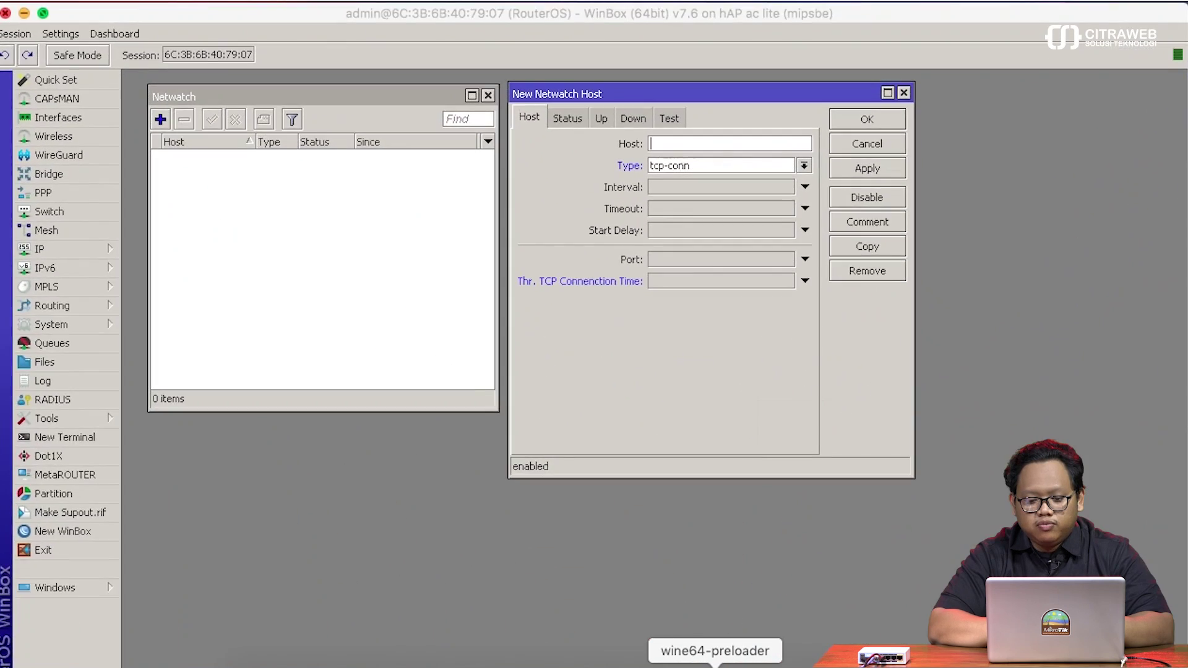
click(904, 93)
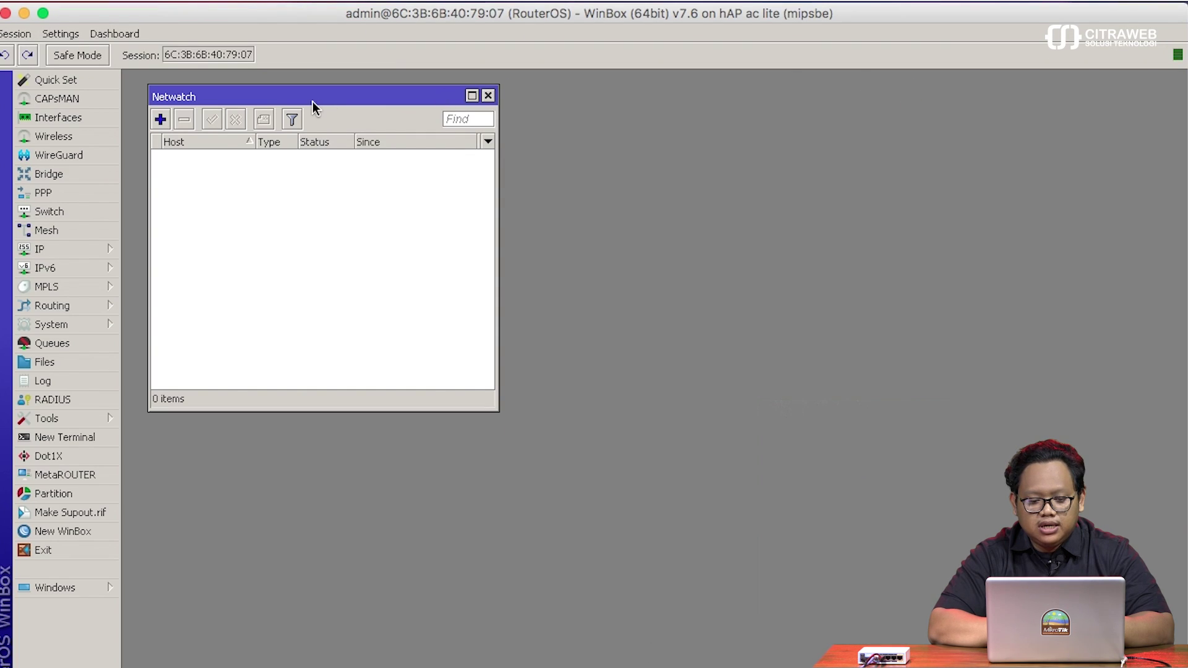
mouse_move(313, 96)
mouse_down()
mouse_move(334, 97)
mouse_move(329, 87)
mouse_up()
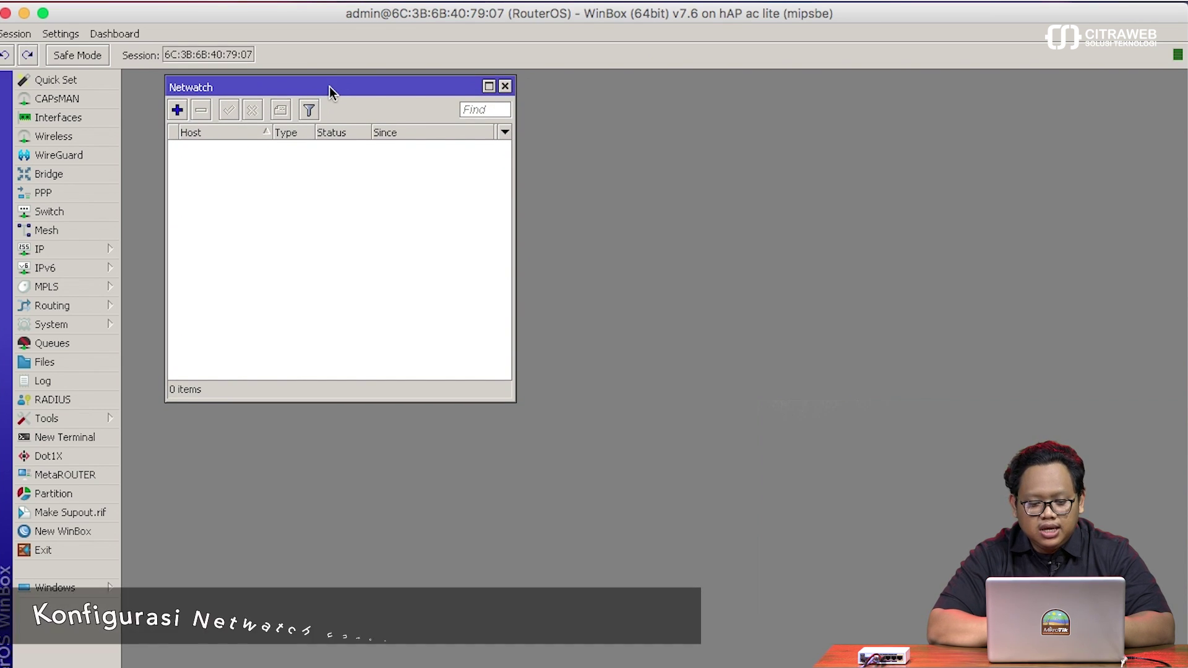
Start a new Netwatch host entry with the host address 192.168.30.100.
click(178, 110)
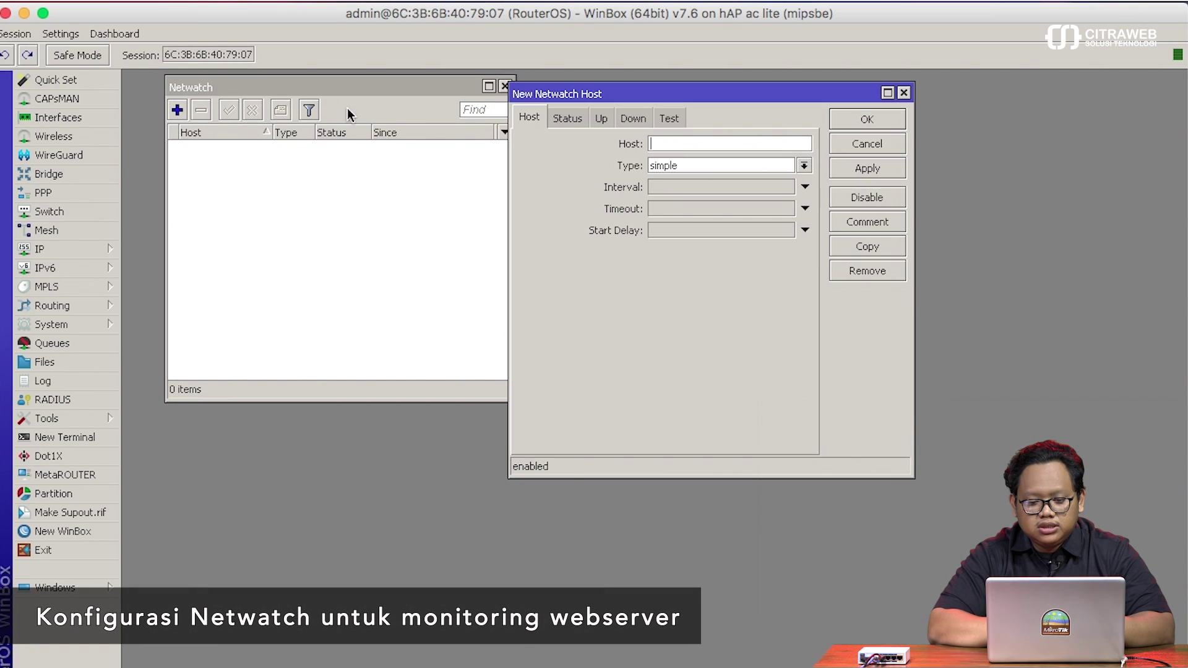
drag(545, 91, 559, 89)
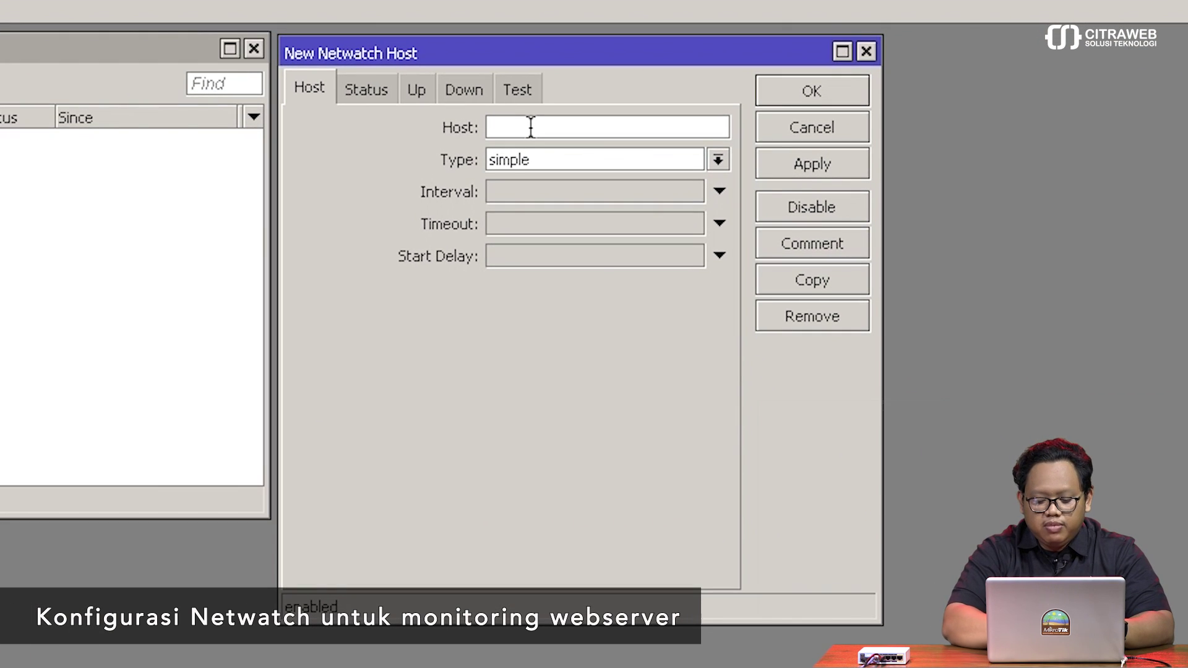
text(192,)
key(BackSpace)
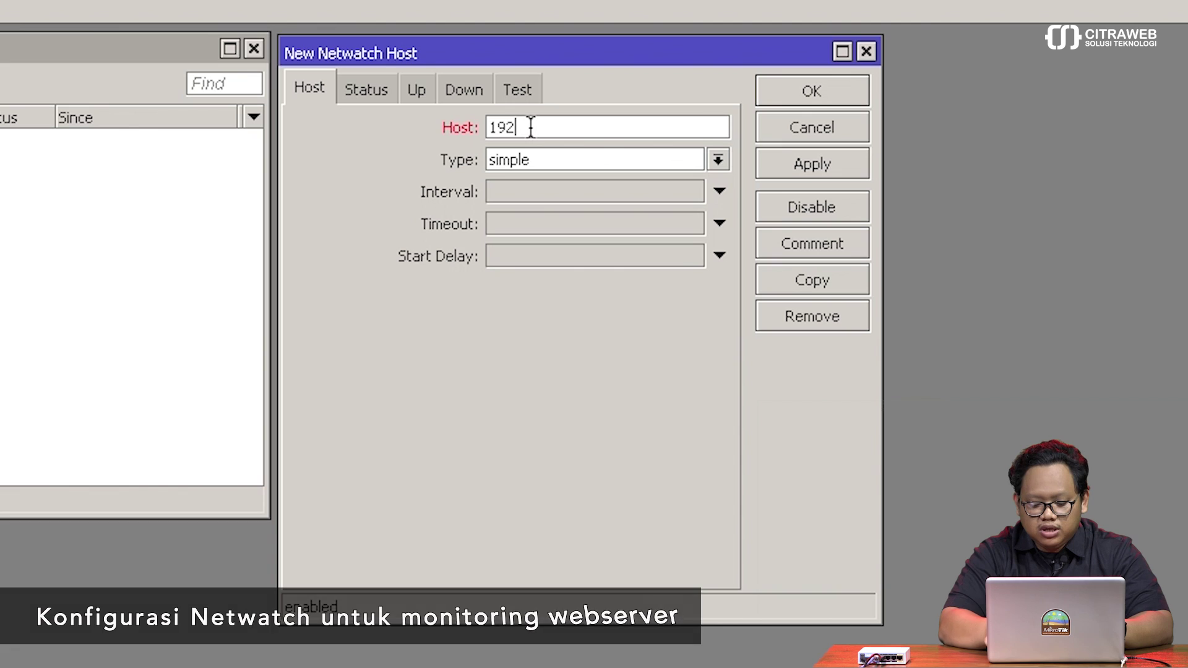
text(.168.30.100)
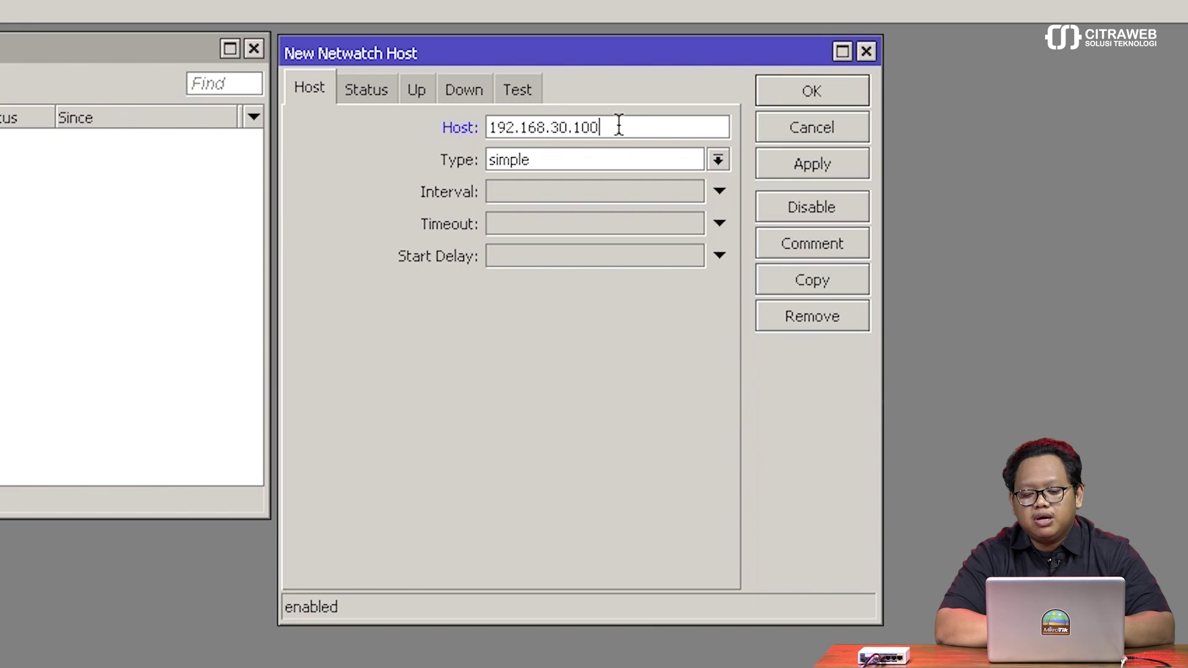
Set the new Netwatch host's check type to tcp-conn with port 80.
click(641, 161)
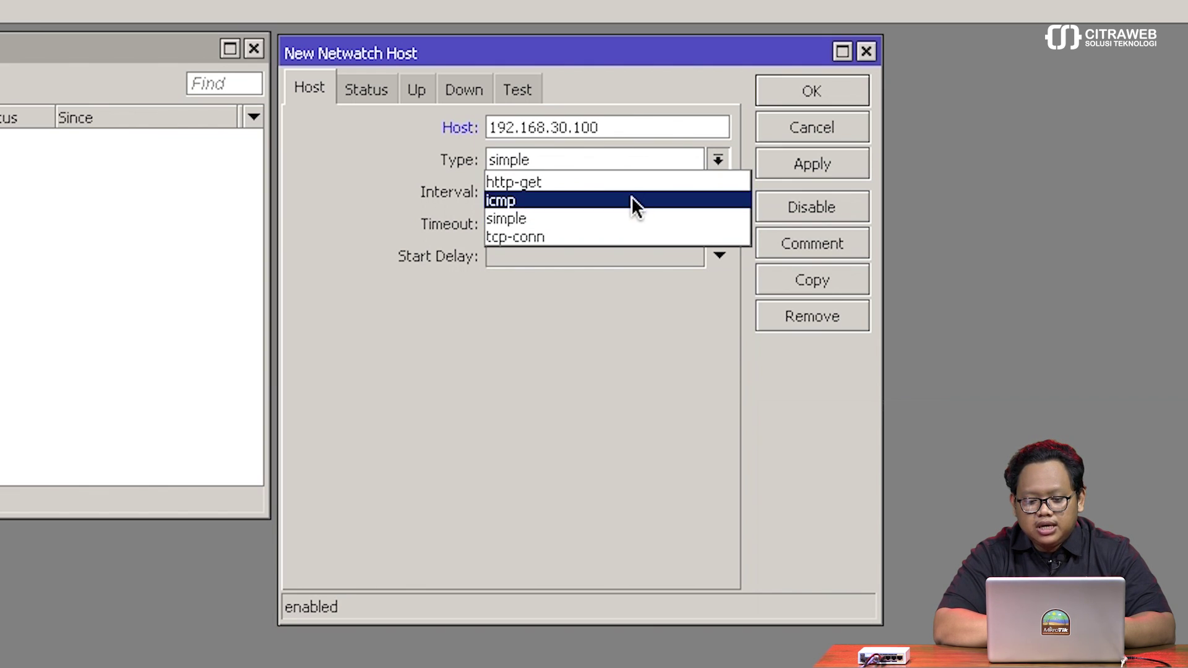
click(621, 234)
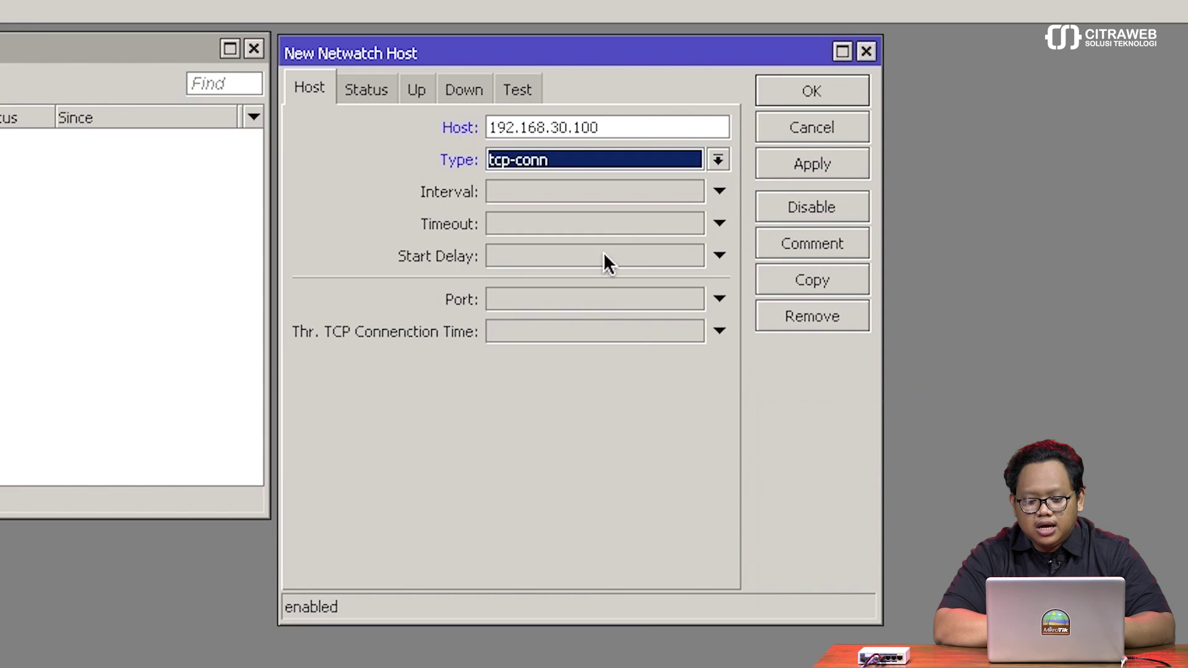
click(586, 300)
text(80)
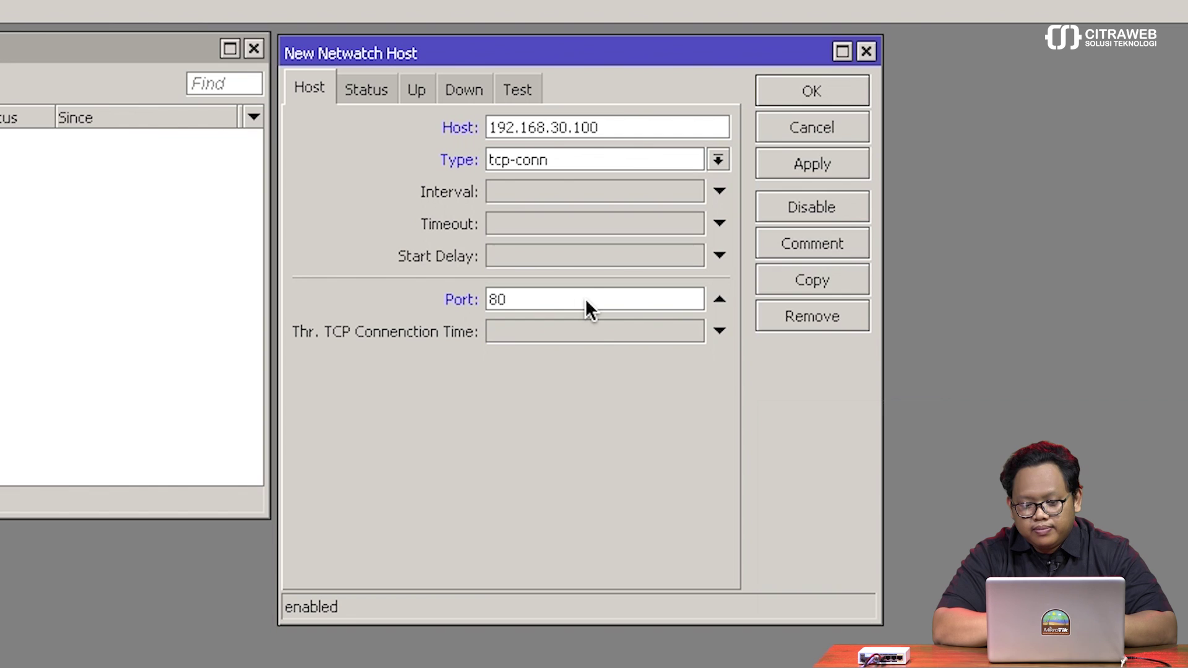
Write the host's On Up script as :log info message="Monitoring WEB up".
click(425, 82)
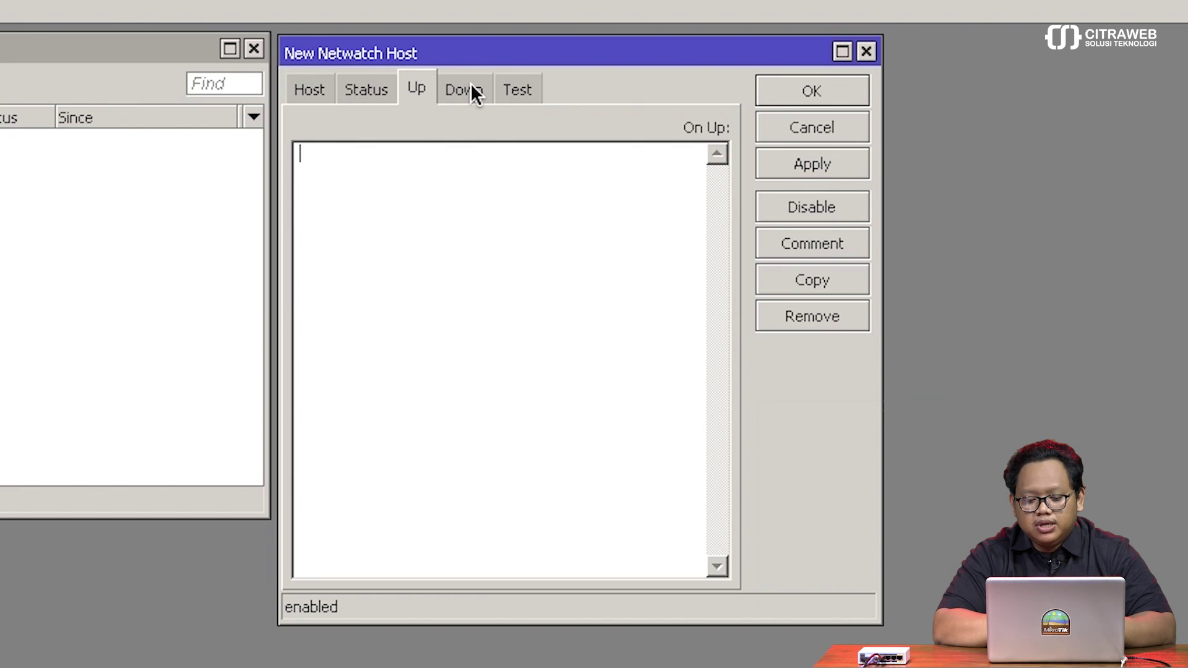
click(470, 86)
click(420, 88)
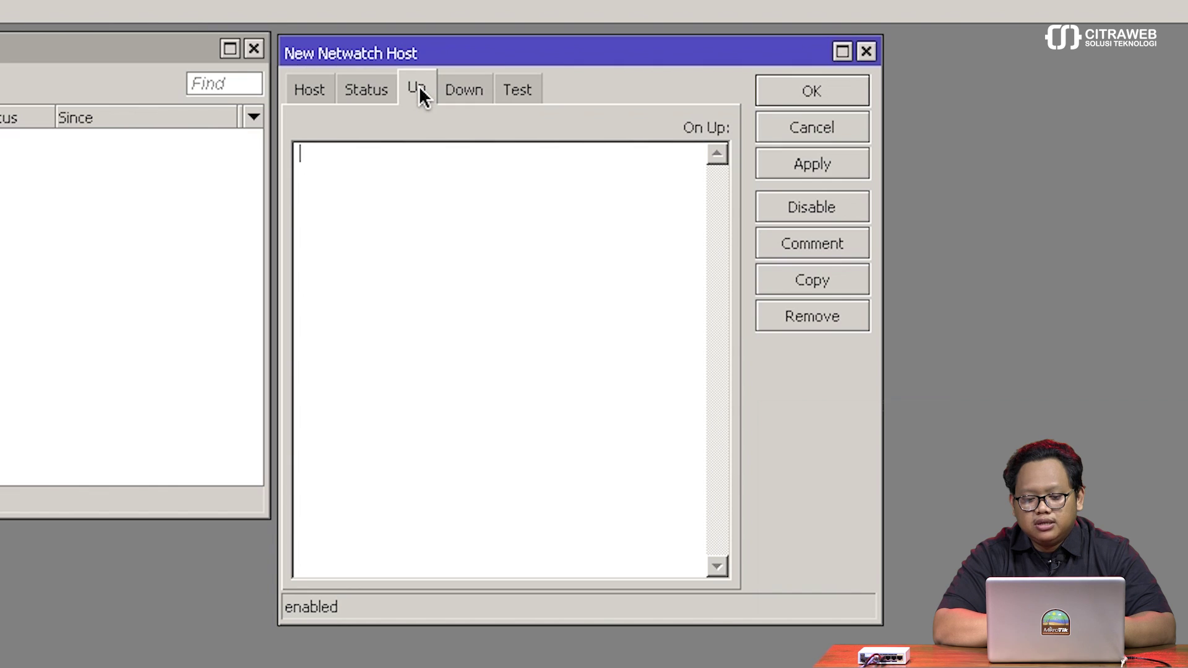
click(396, 173)
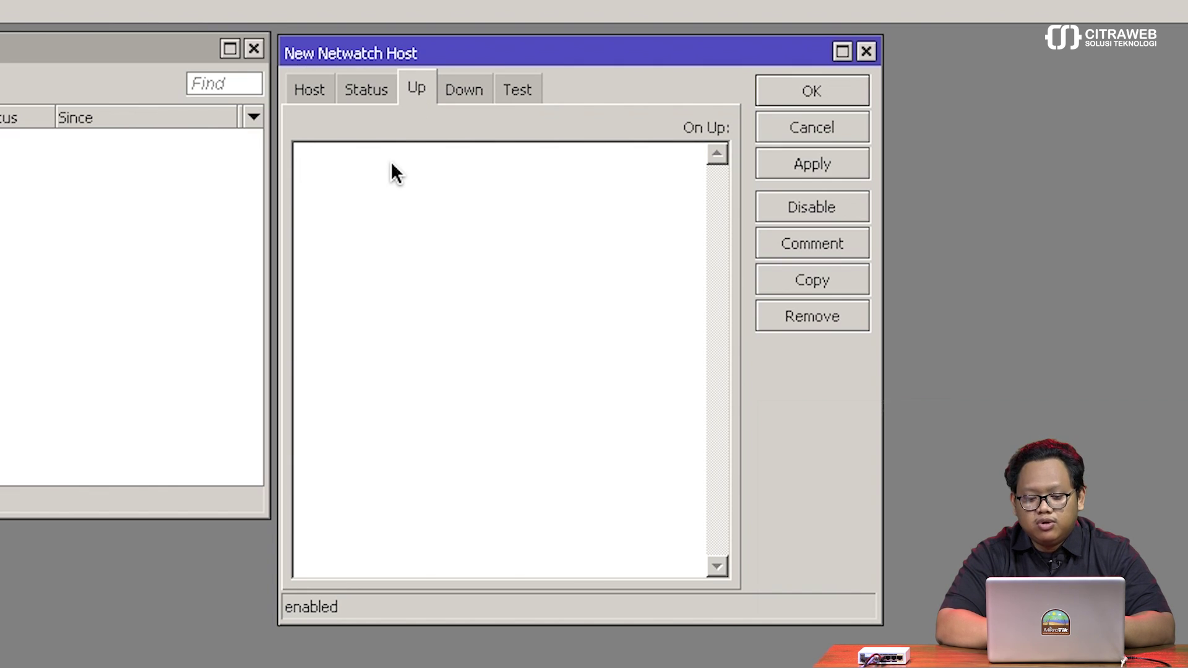
text(:log)
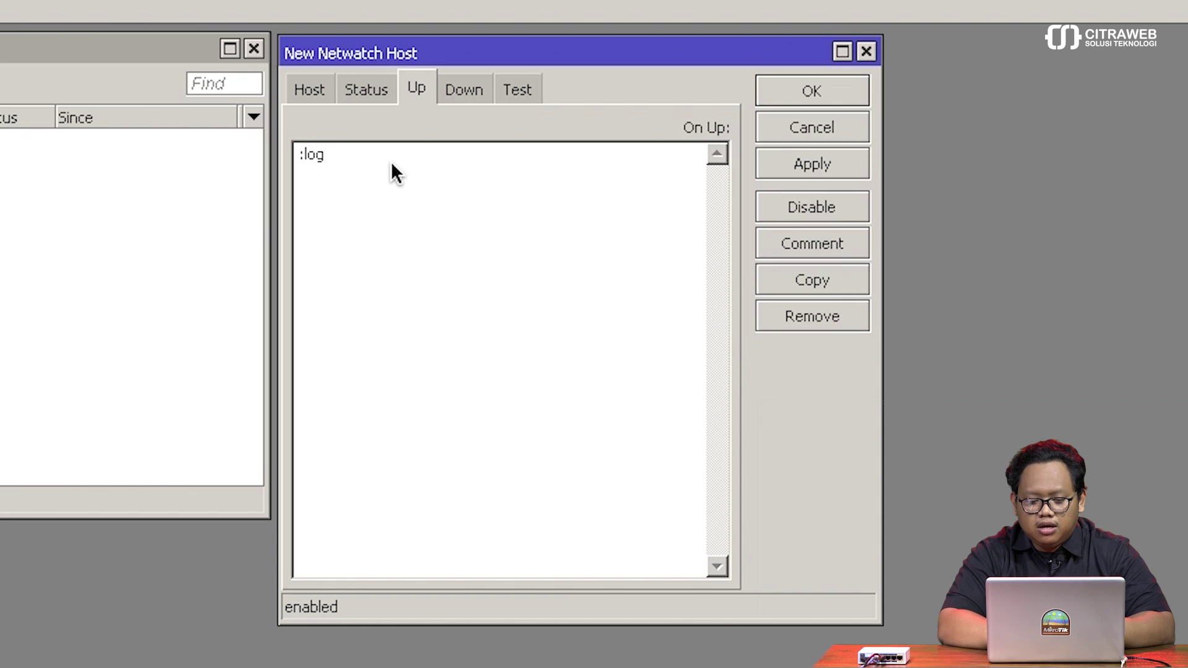
text( in)
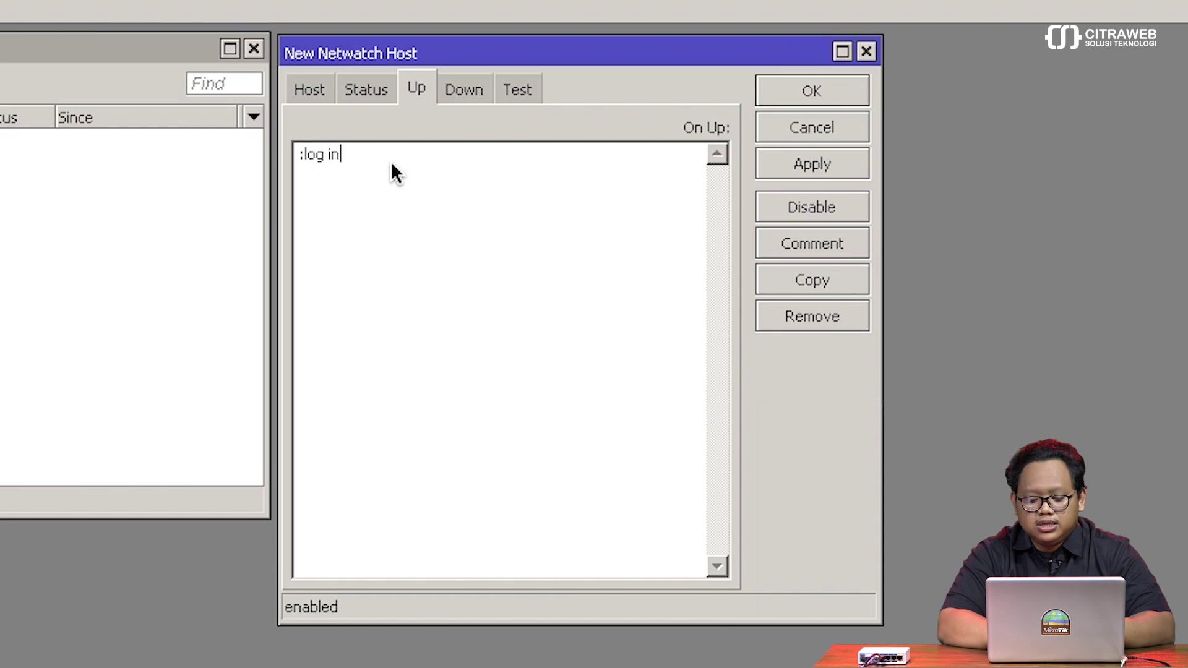
text(fo)
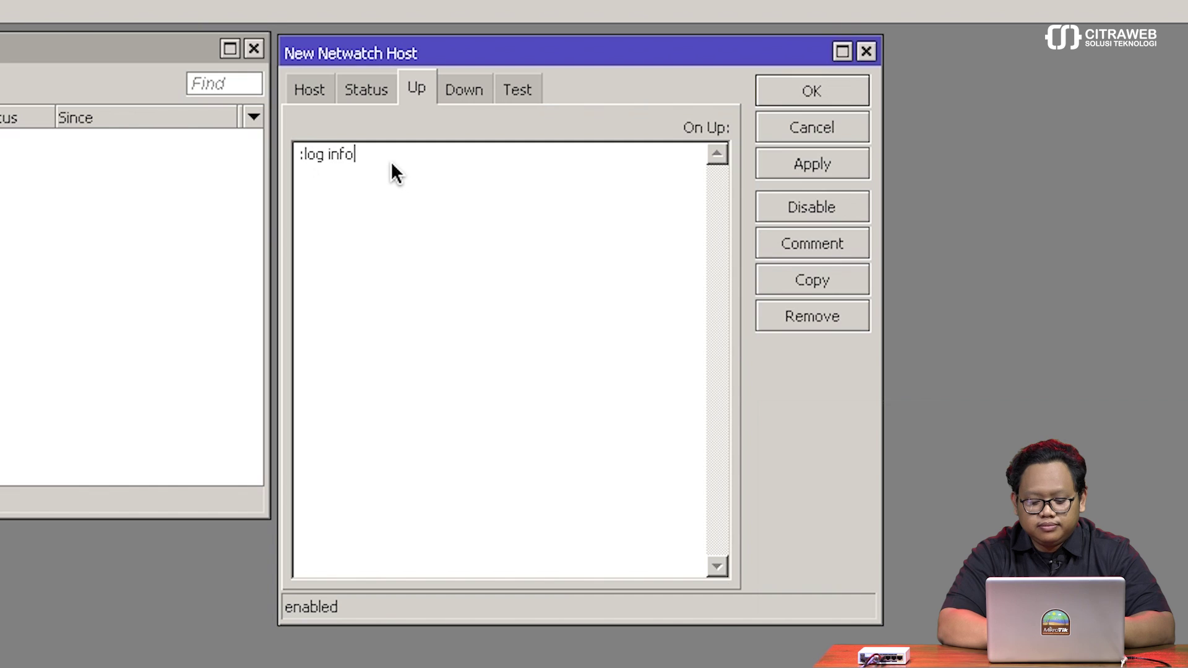
text( messa)
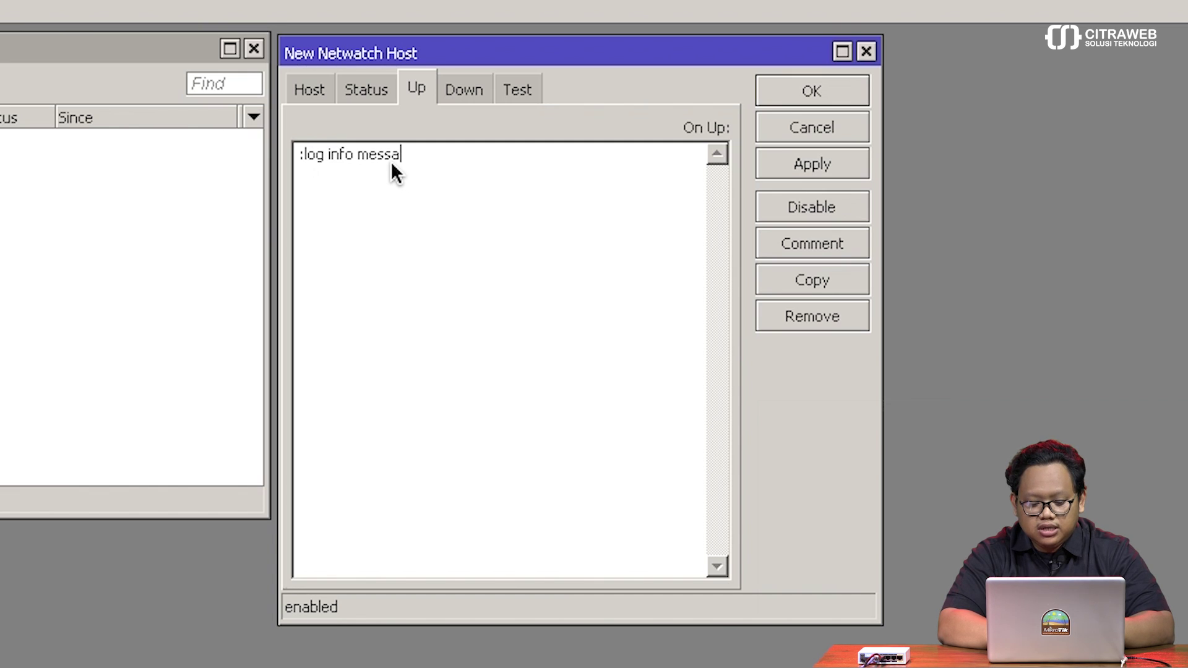
text(ge="")
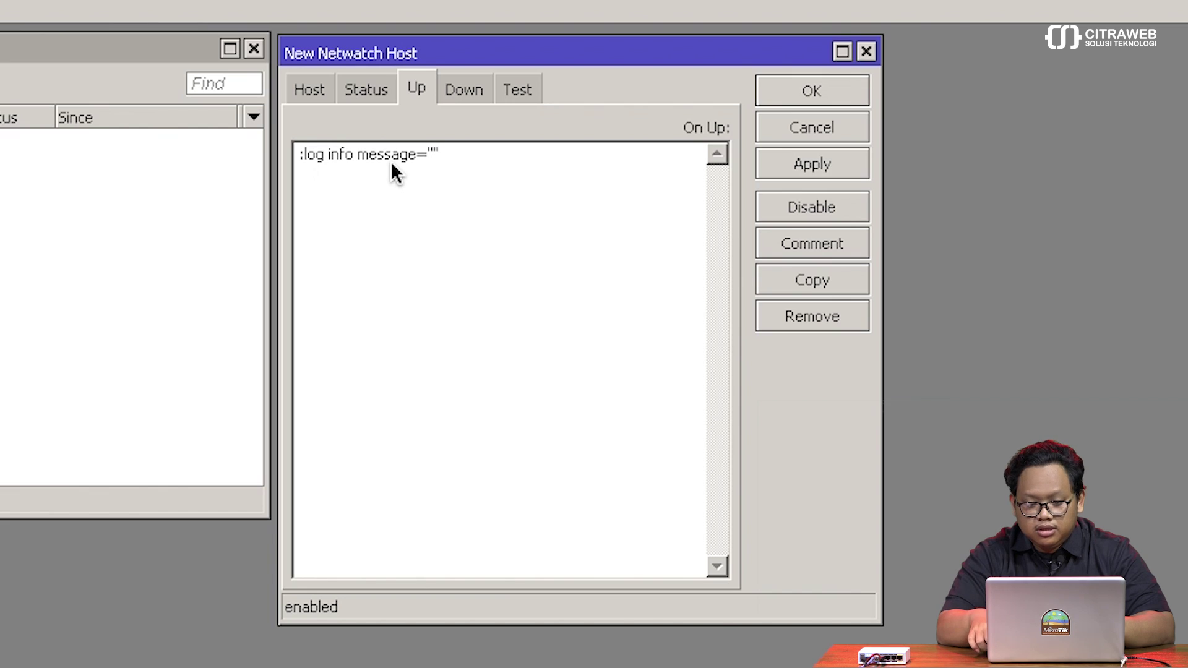
key(Left)
text(Monito)
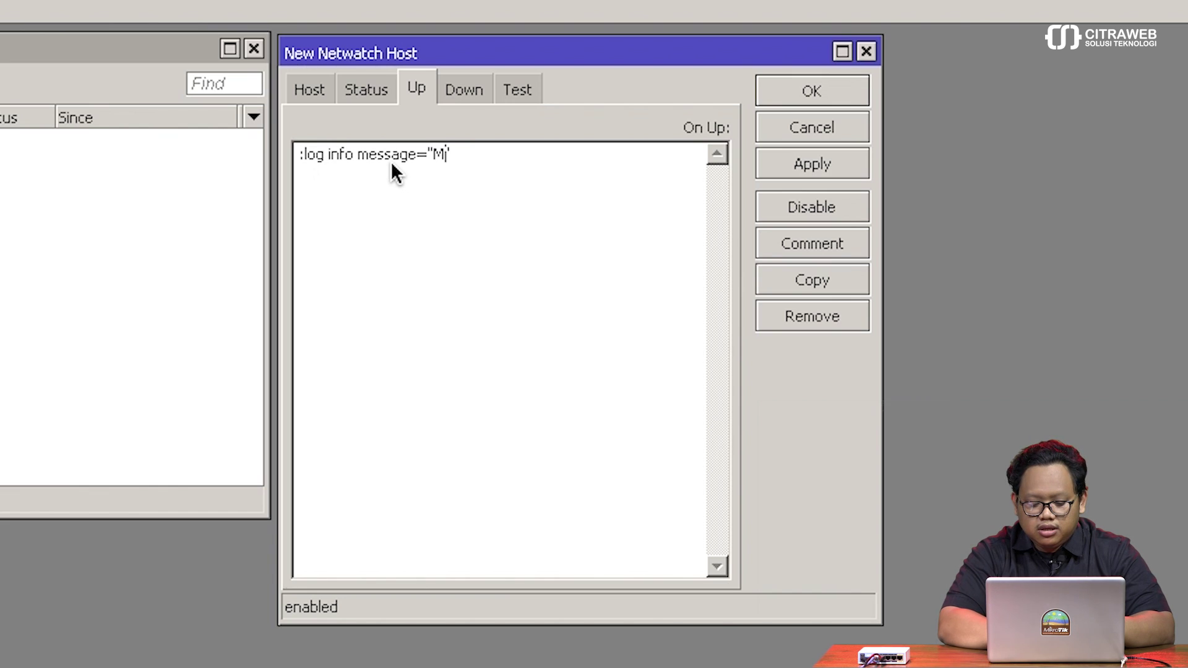
text(ring )
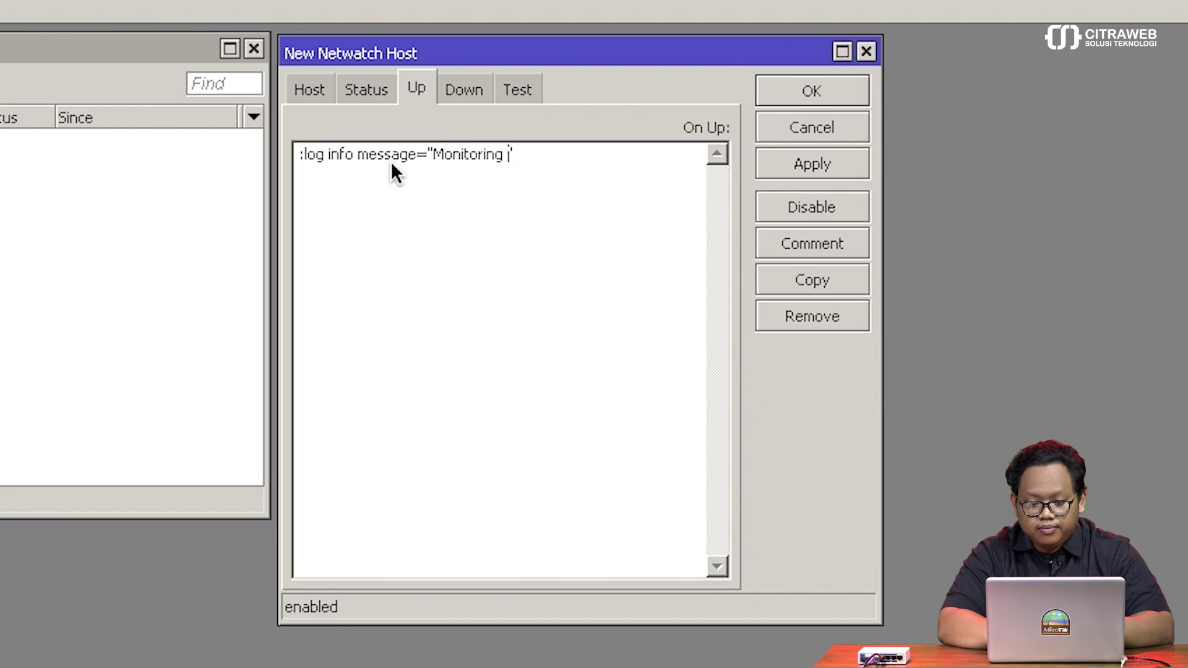
text(WEB )
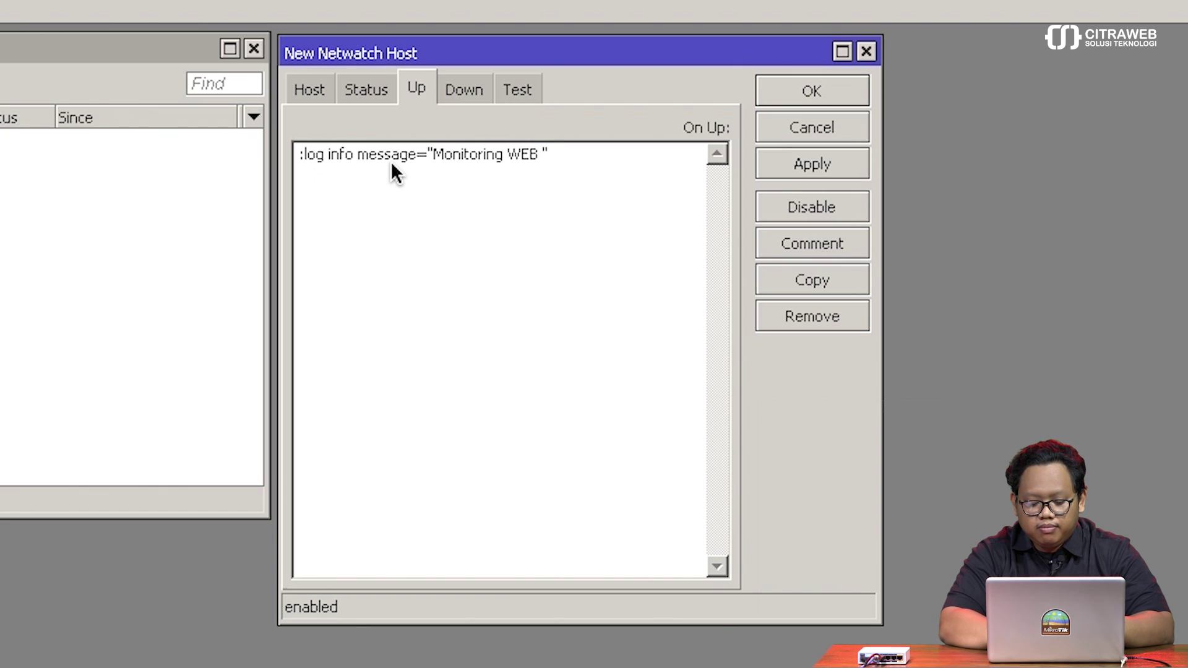
text(U)
key(BackSpace)
text(up)
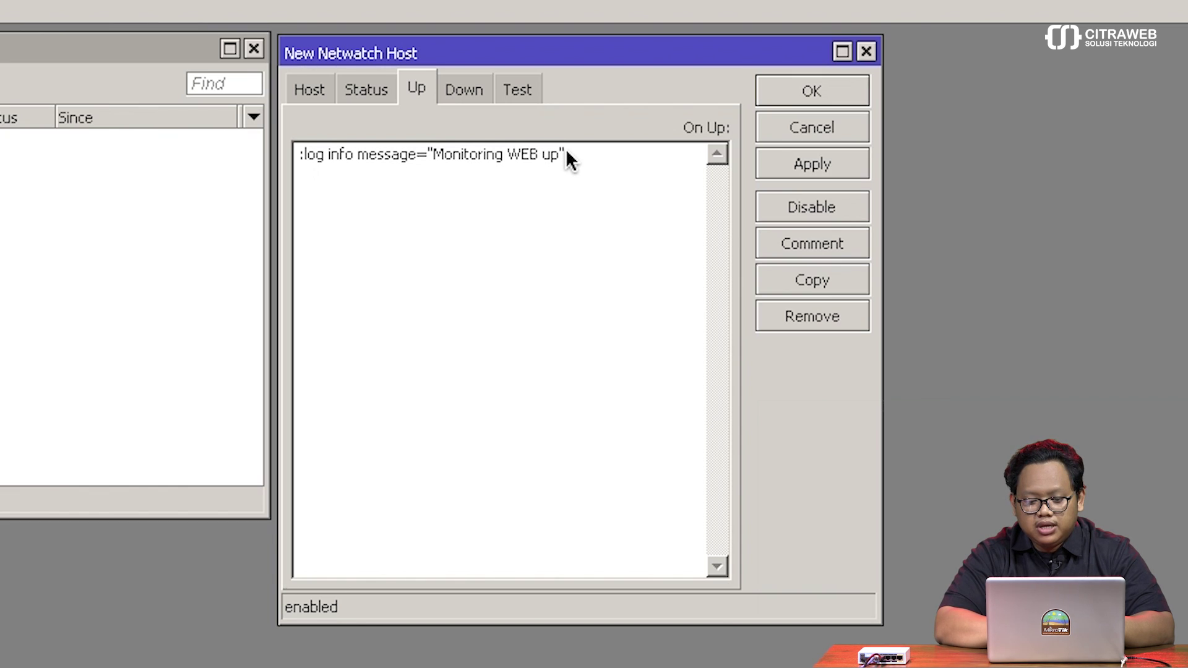
Copy the On Up script into On Down, change its message to "Monitoring WEB down", and save the Netwatch host.
drag(566, 154, 328, 154)
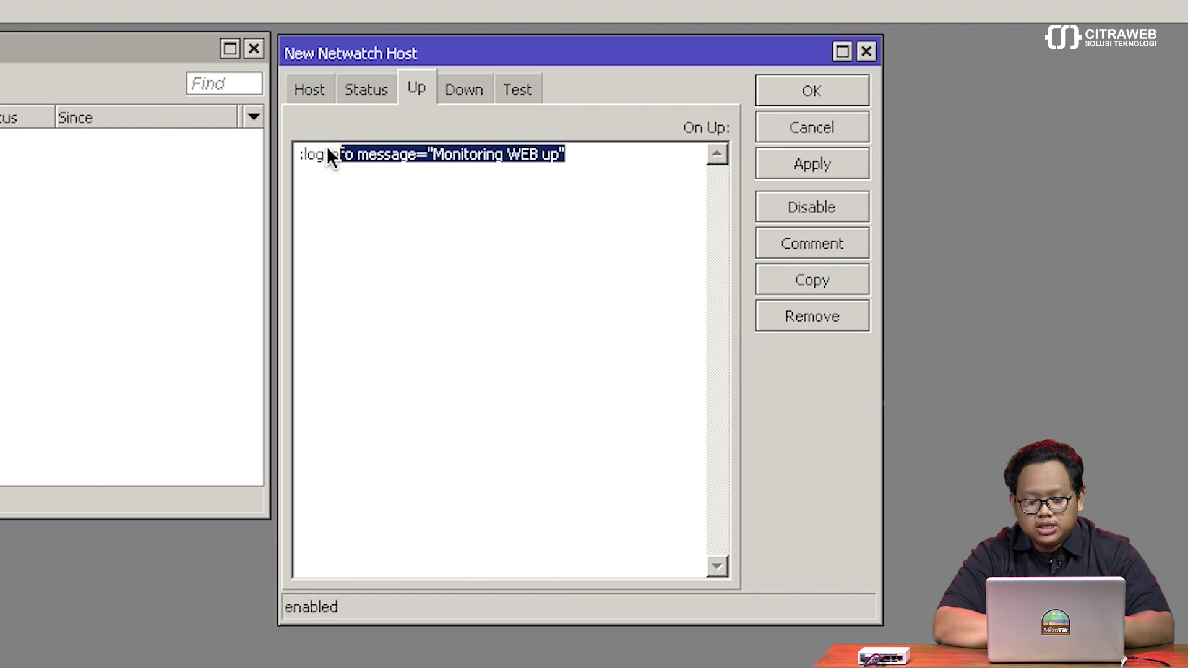
right_click(326, 151)
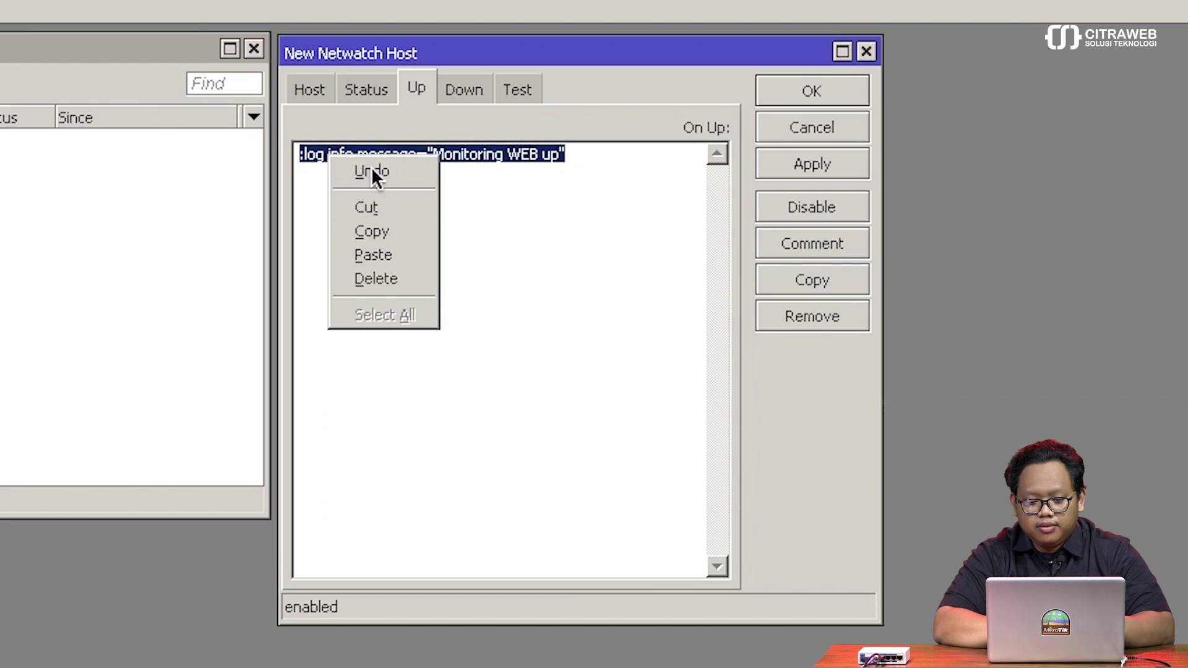
click(382, 230)
click(468, 91)
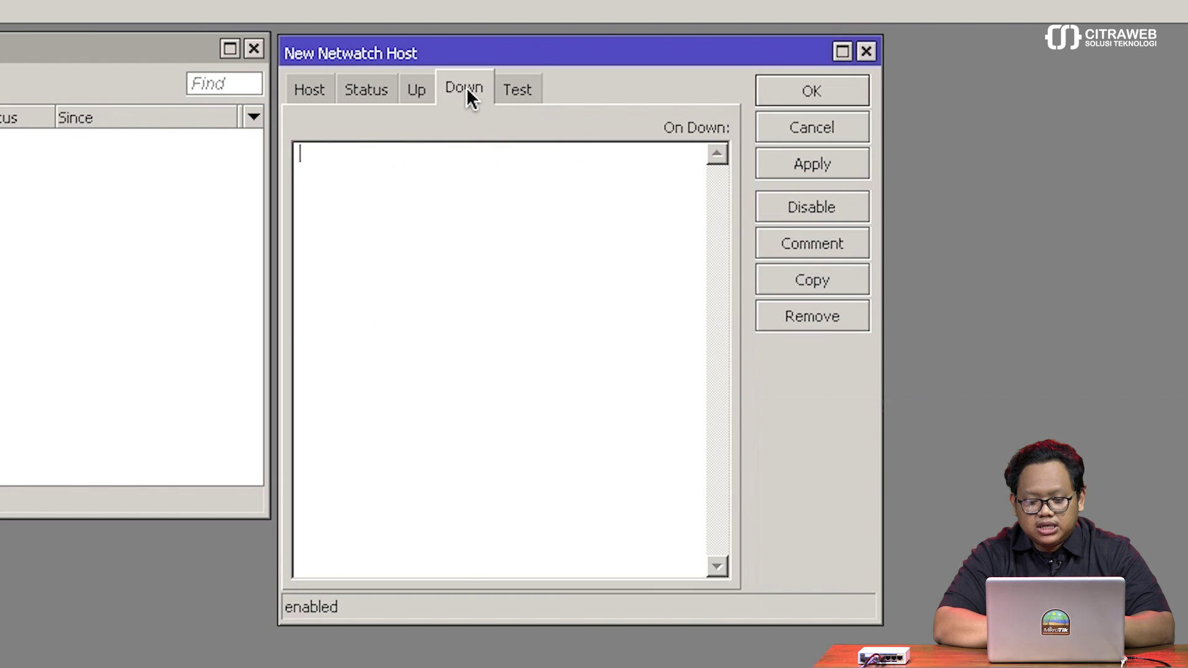
right_click(437, 173)
click(471, 272)
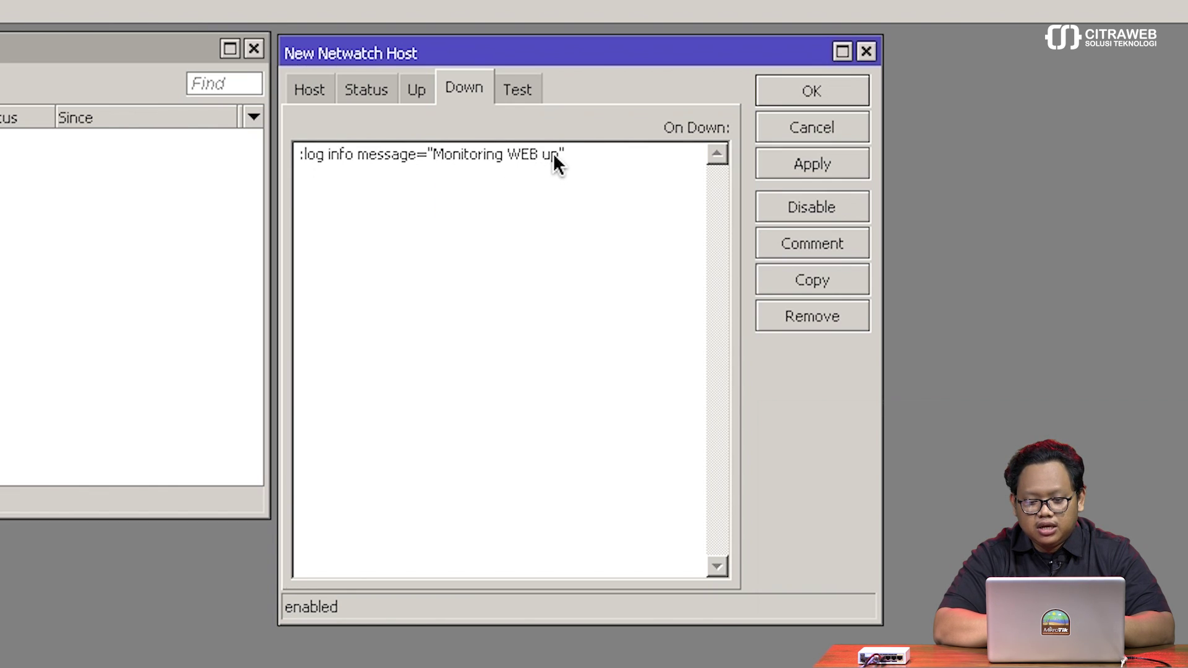
key(BackSpace)
key(BackSpace)
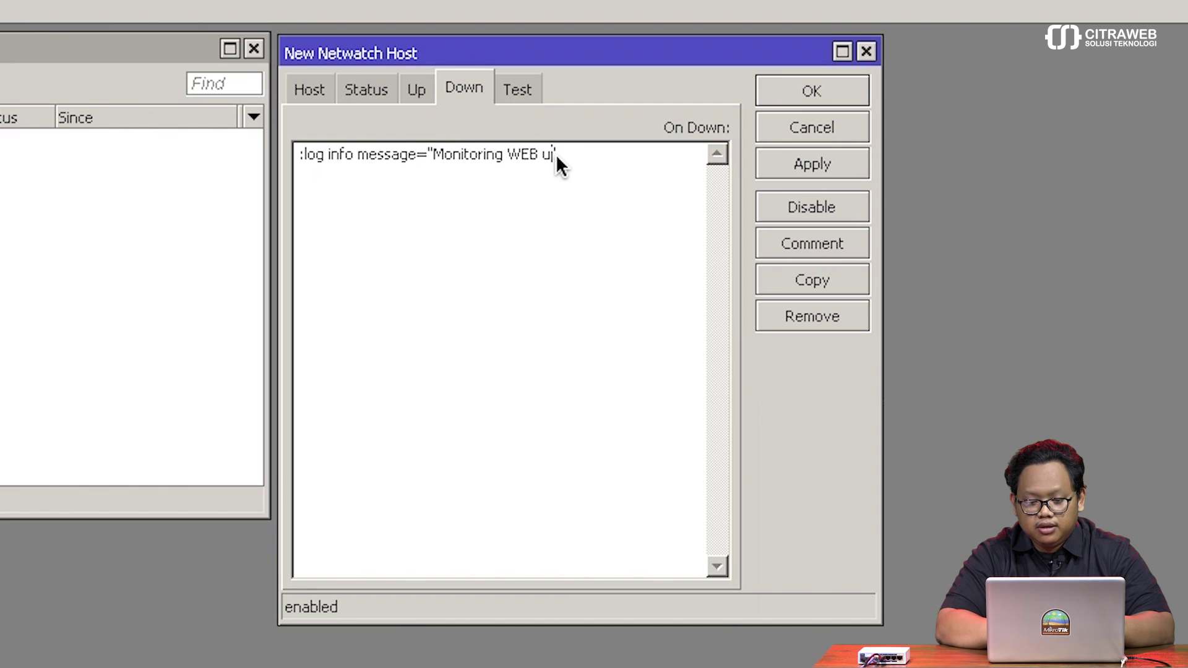
text(do)
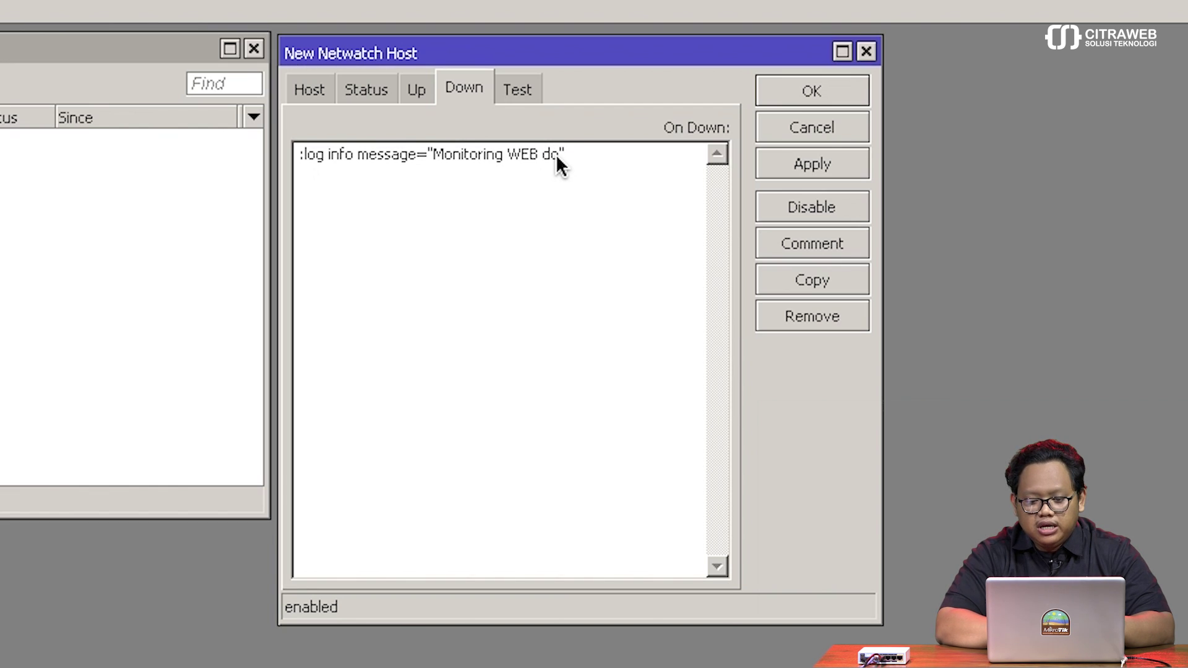
text(wn)
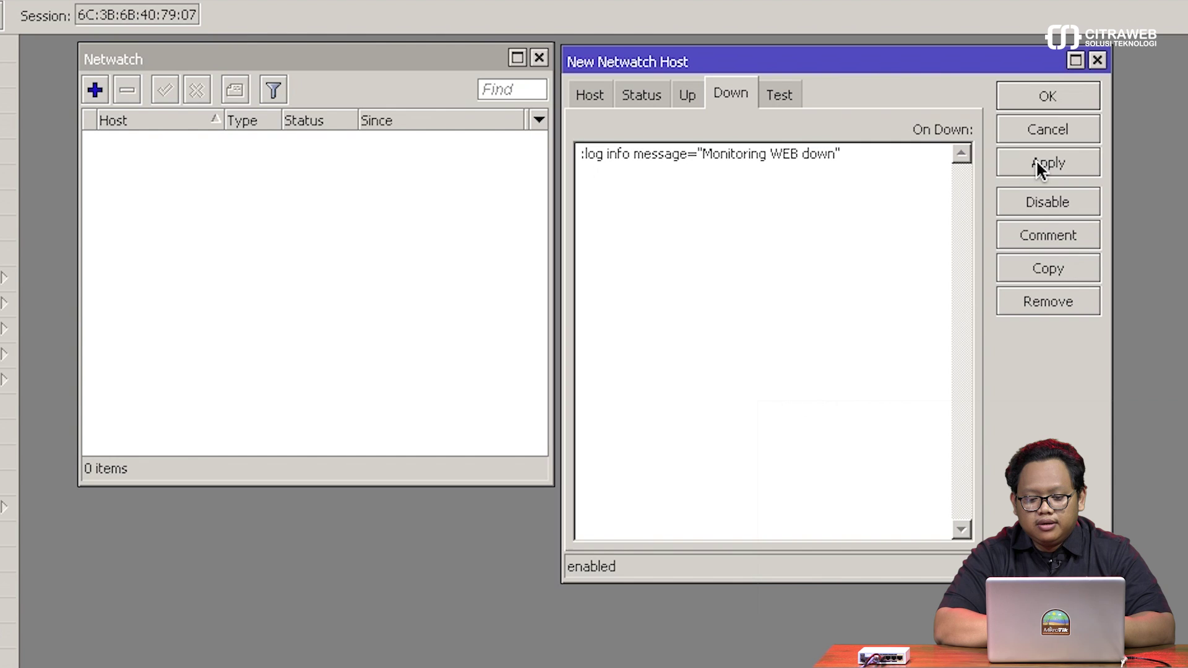
click(1036, 159)
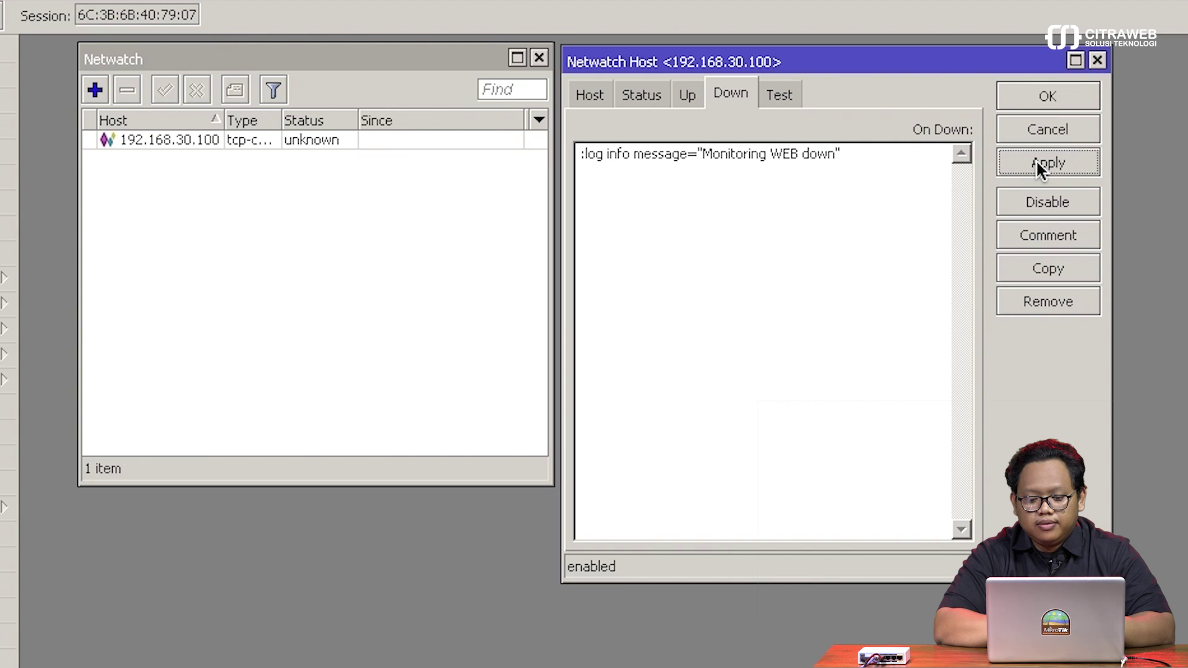
click(1046, 99)
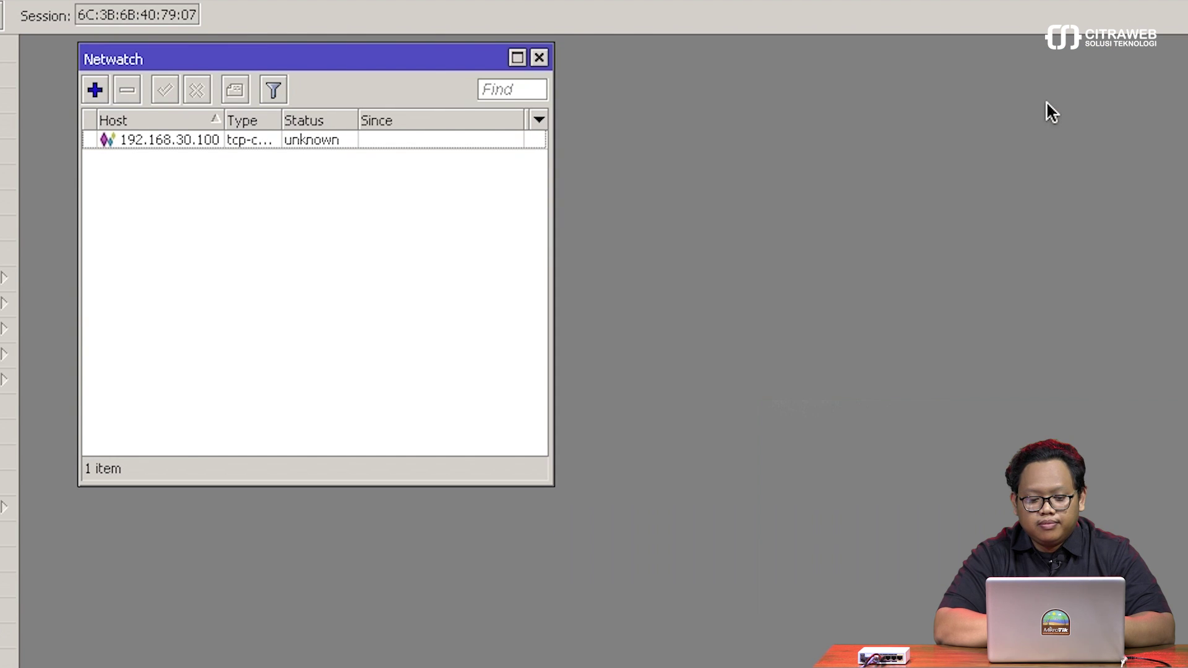
Widen the Type column and the Netwatch window, and select the 192.168.30.100 host.
drag(384, 62, 406, 57)
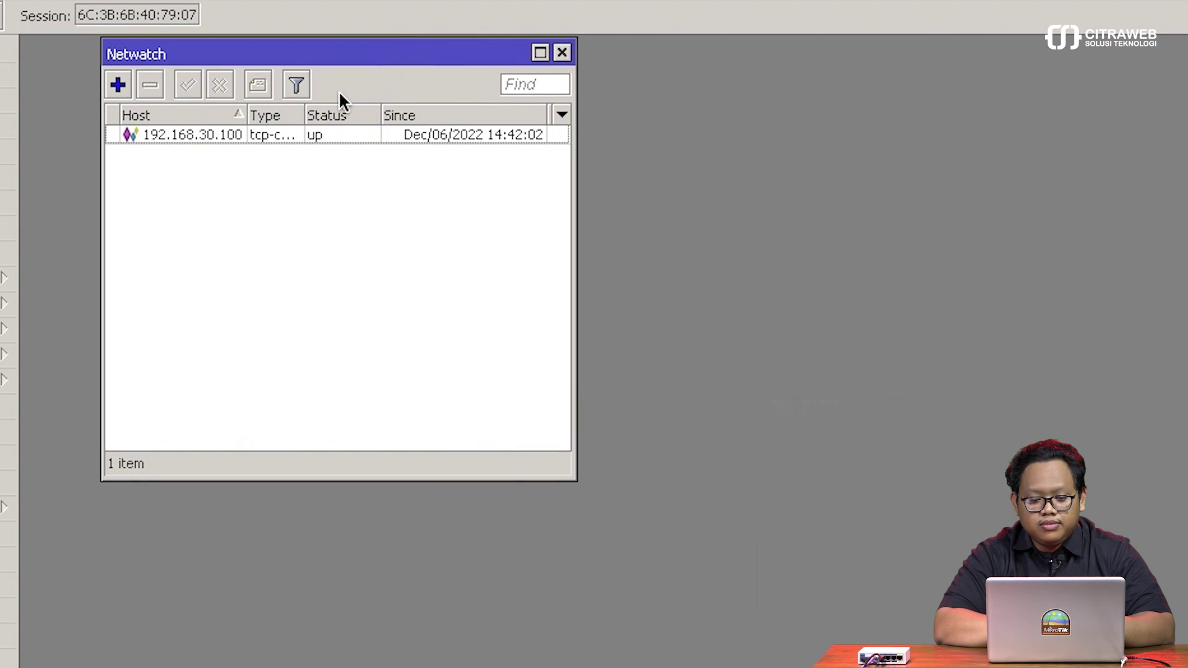
drag(312, 113, 319, 114)
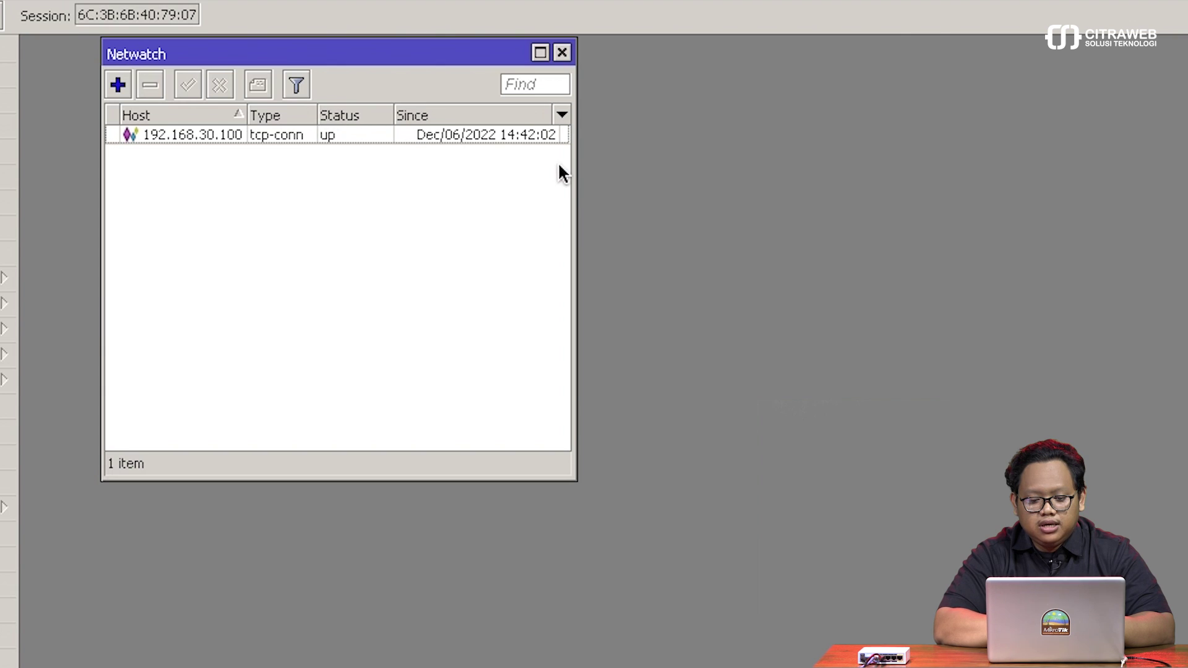
drag(572, 164, 698, 164)
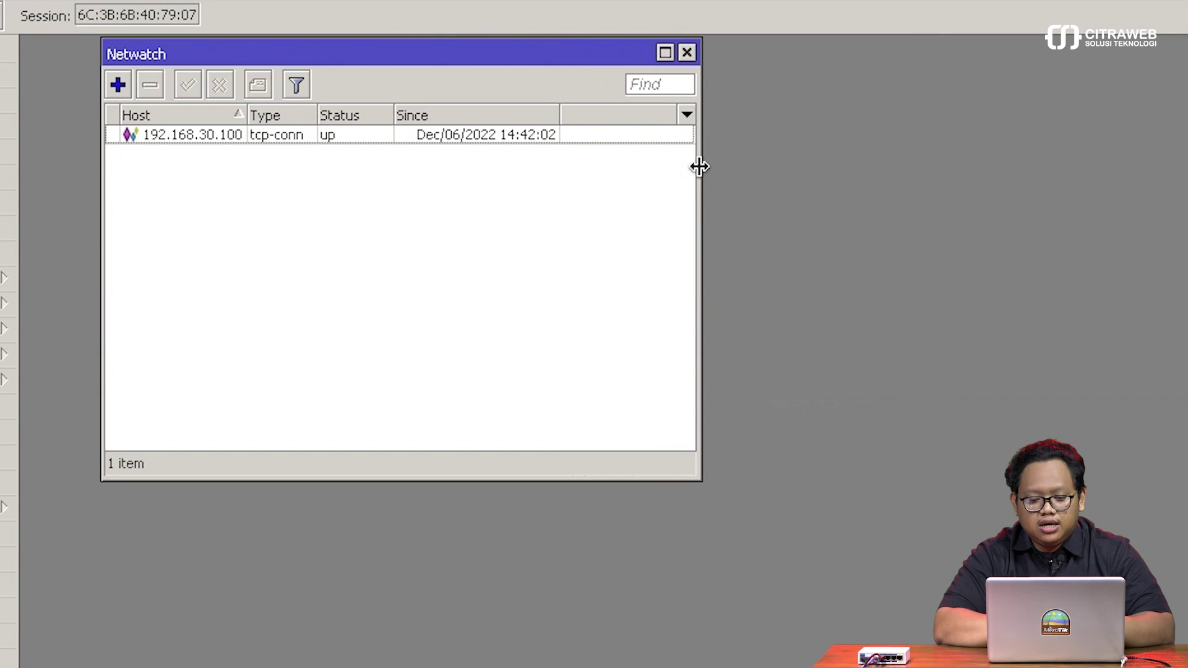
click(351, 128)
Open the router's log and arrange its window beside the Netwatch list.
click(9, 457)
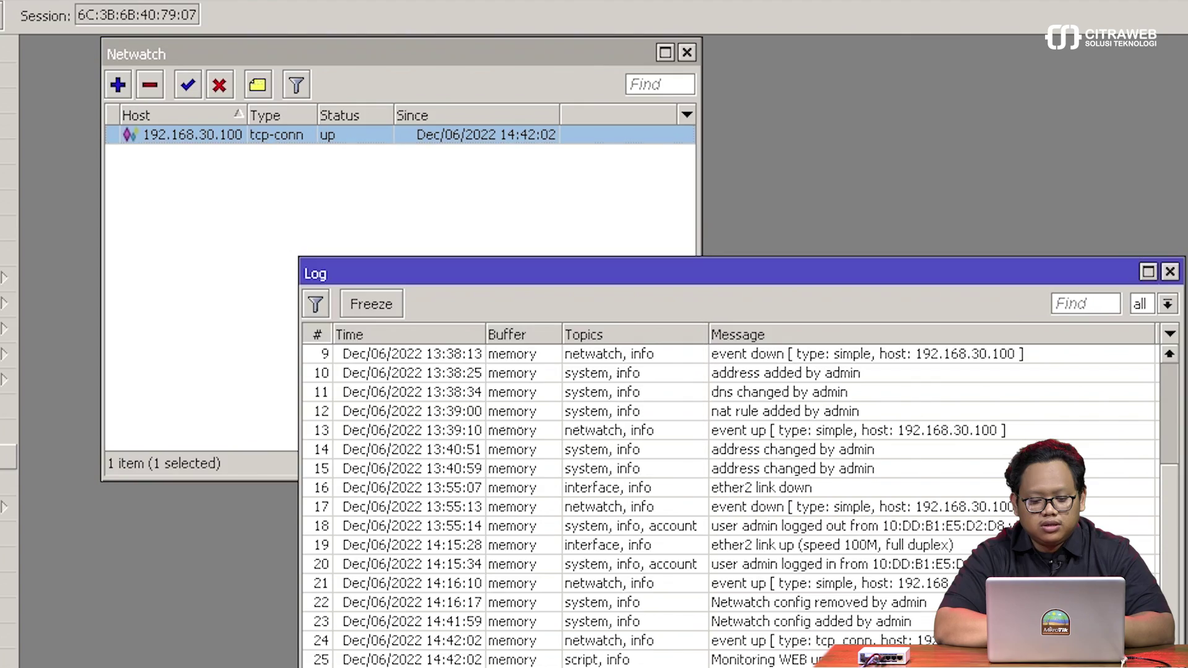
drag(312, 227, 206, 223)
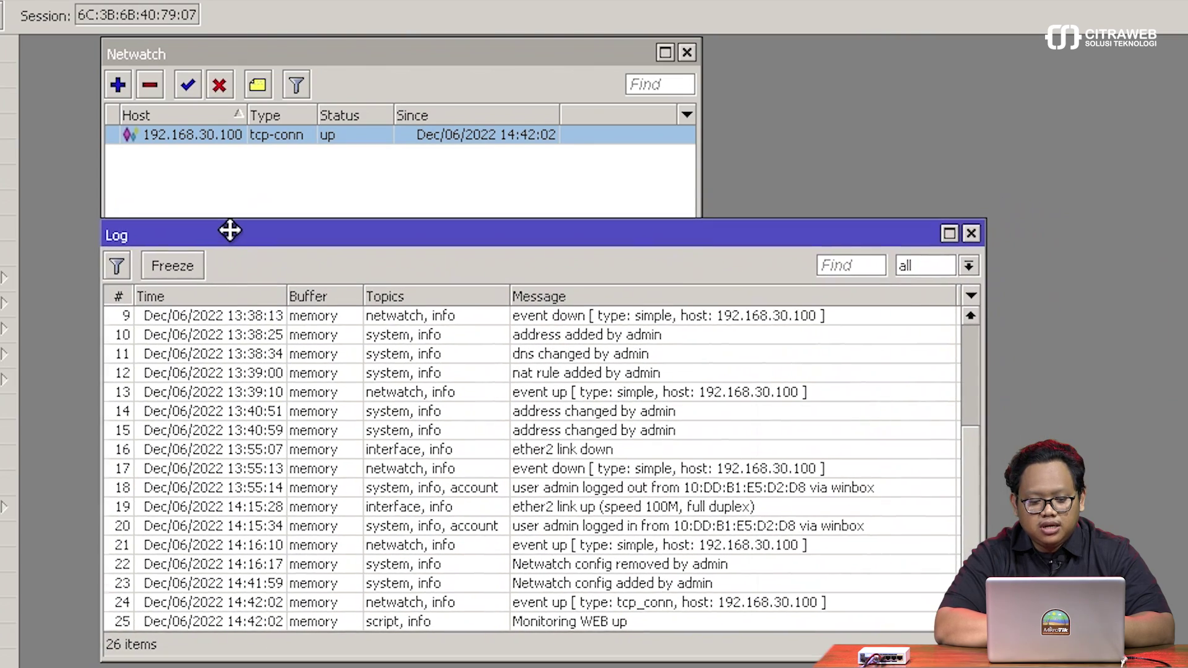
drag(489, 239, 959, 47)
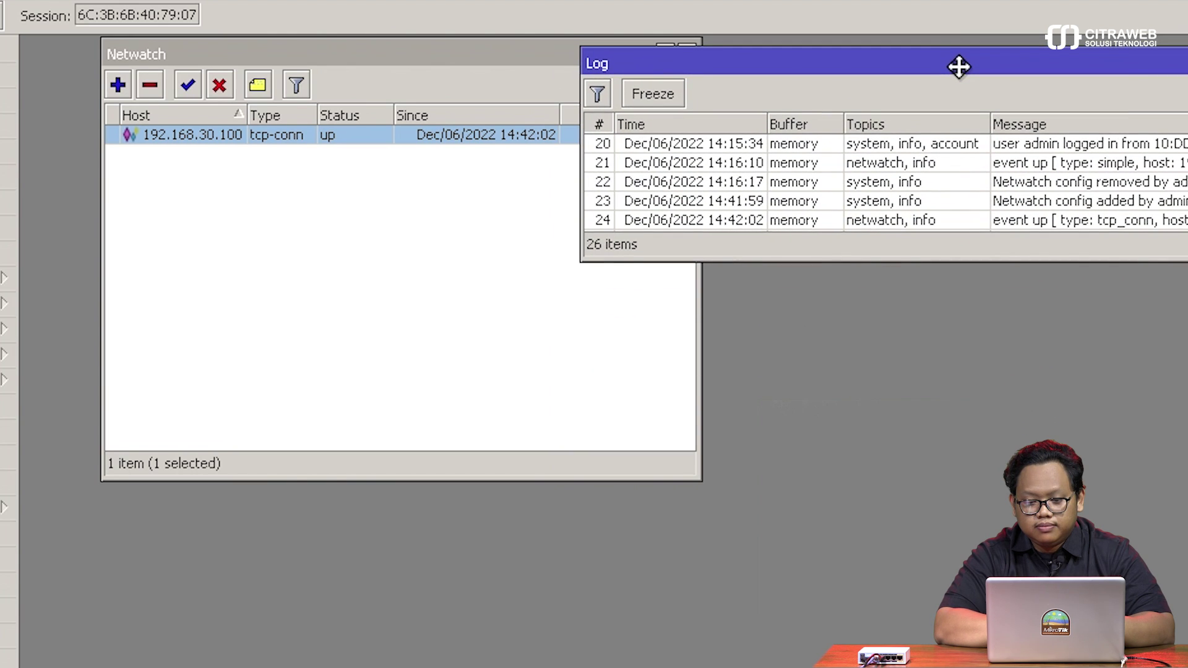
click(444, 56)
drag(445, 56, 382, 53)
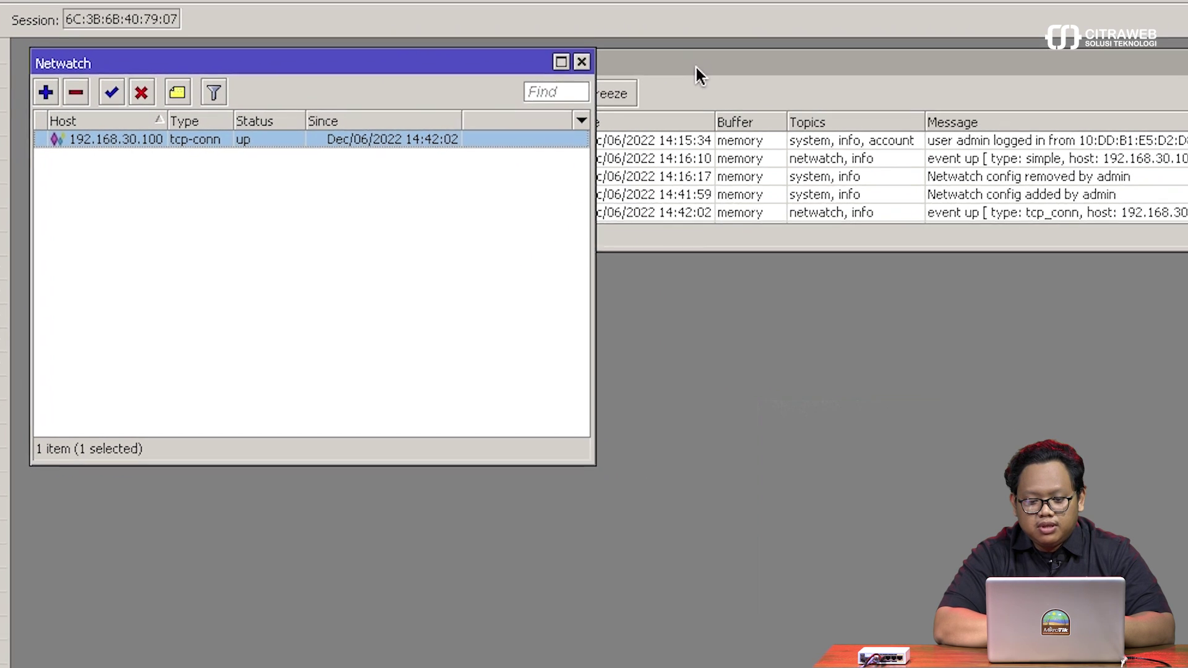
Examine the details of the "Monitoring WEB up" log entry and close it.
click(696, 69)
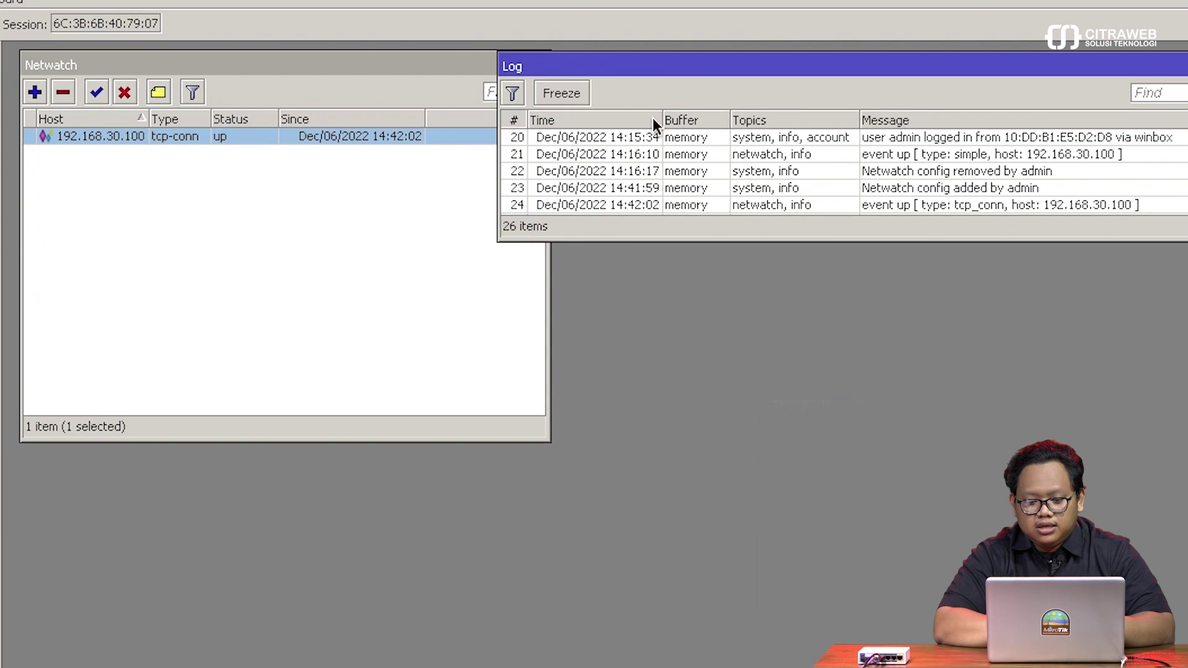
scroll(708, 189, down, 1)
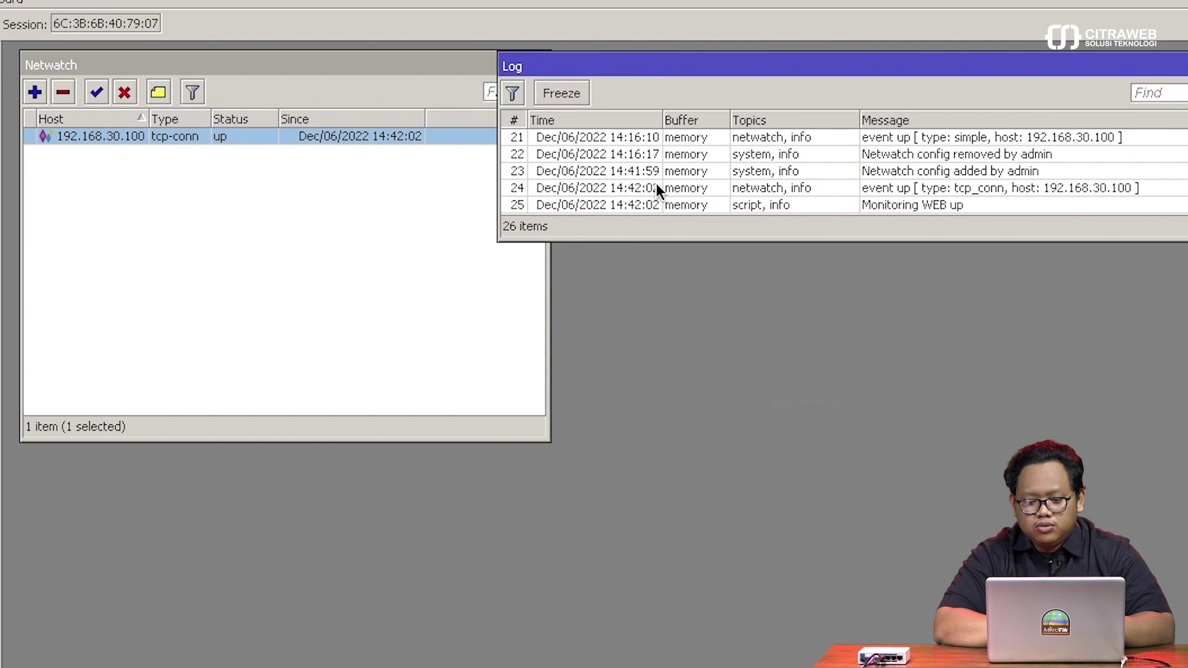
double_click(728, 200)
drag(655, 369, 761, 91)
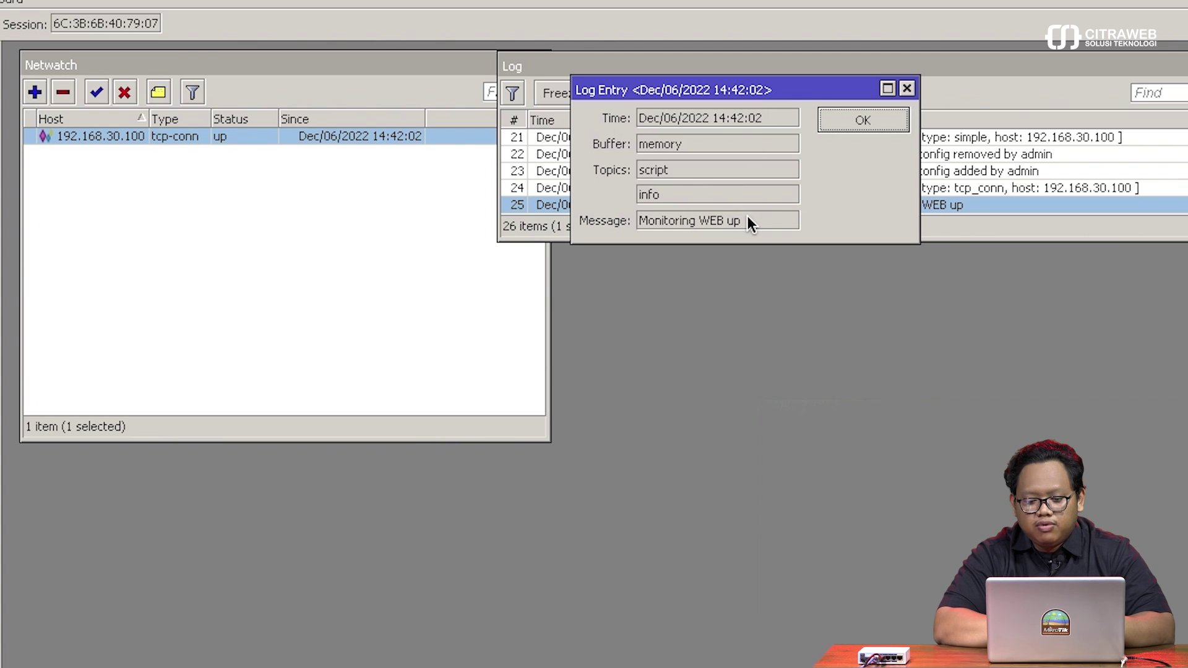
click(849, 121)
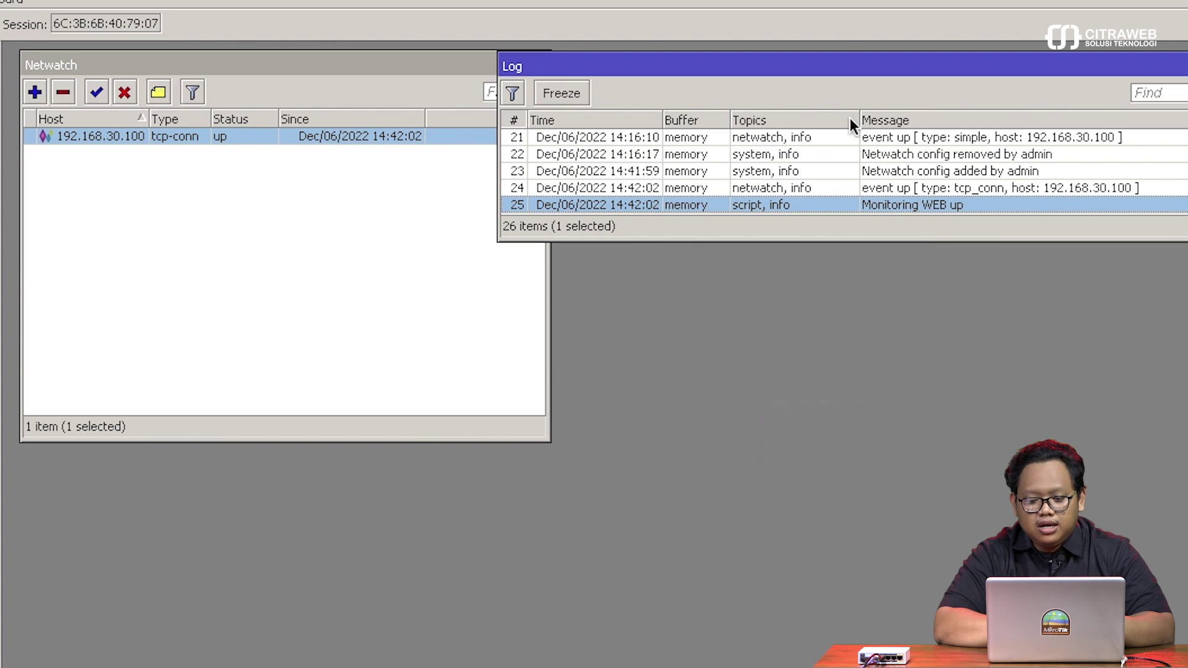
Open the 192.168.30.100 Netwatch host and examine its status details, including done tests and TCP connect time.
double_click(246, 135)
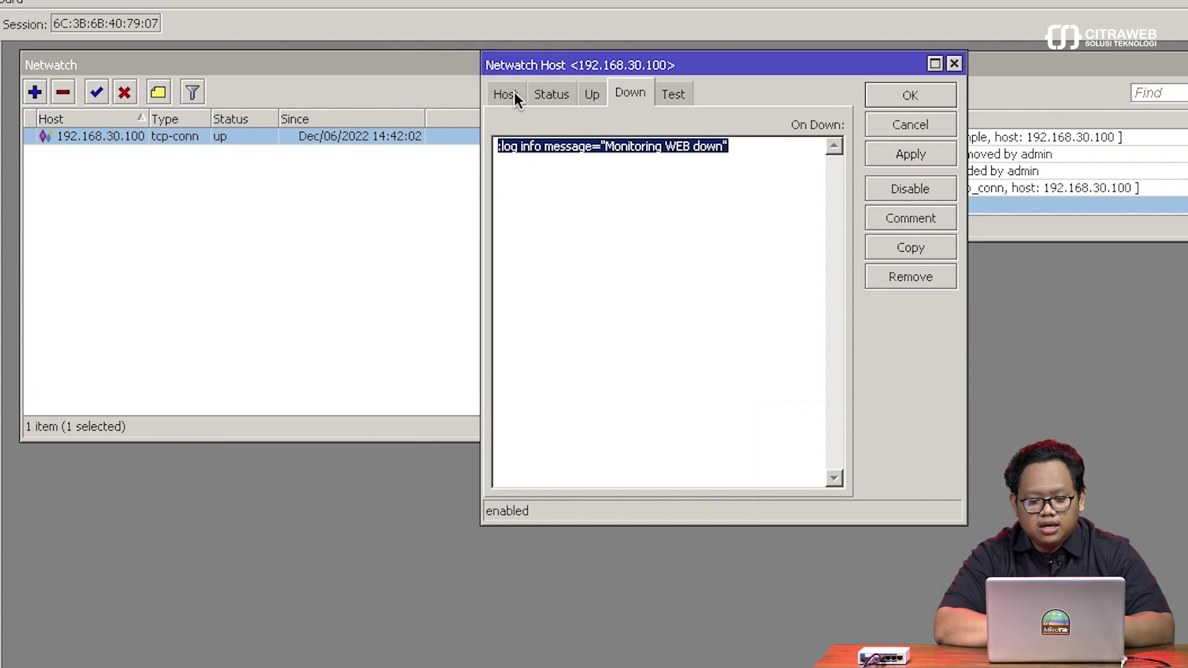
drag(528, 64, 305, 52)
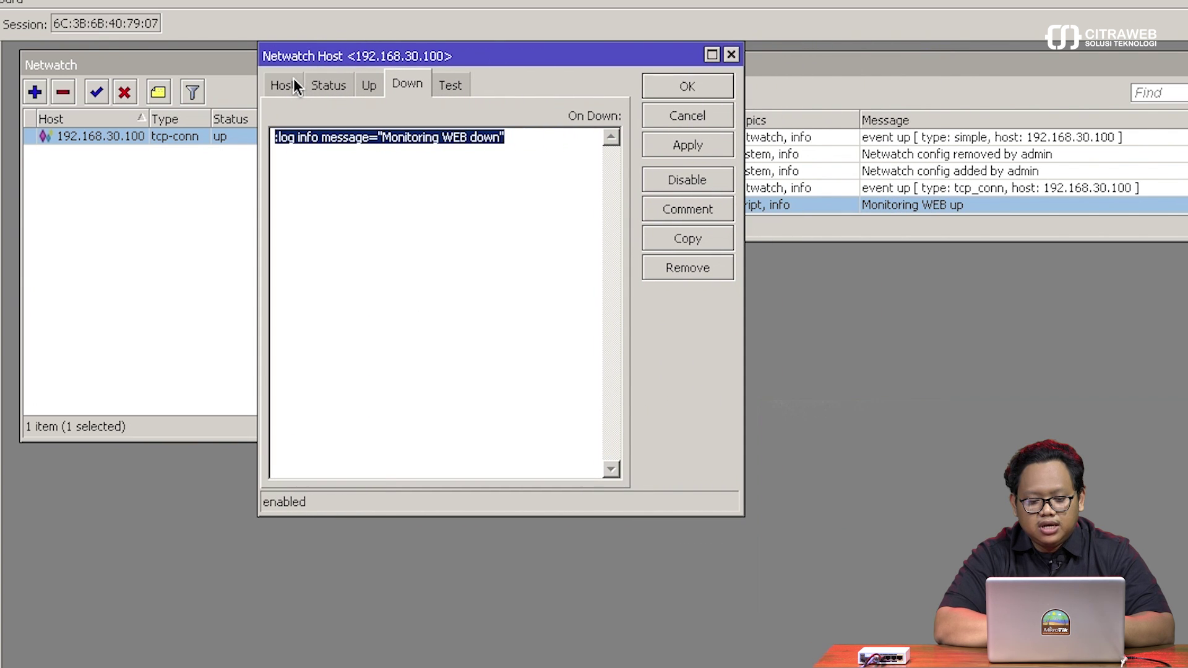
click(294, 80)
click(325, 85)
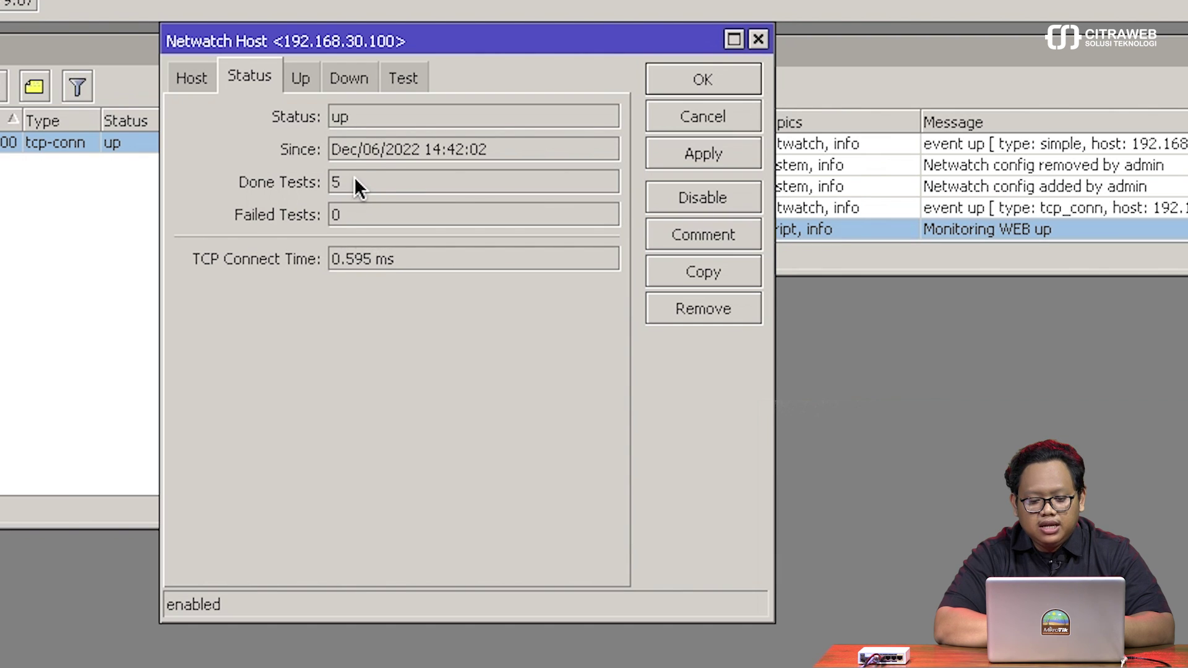
drag(354, 177, 324, 180)
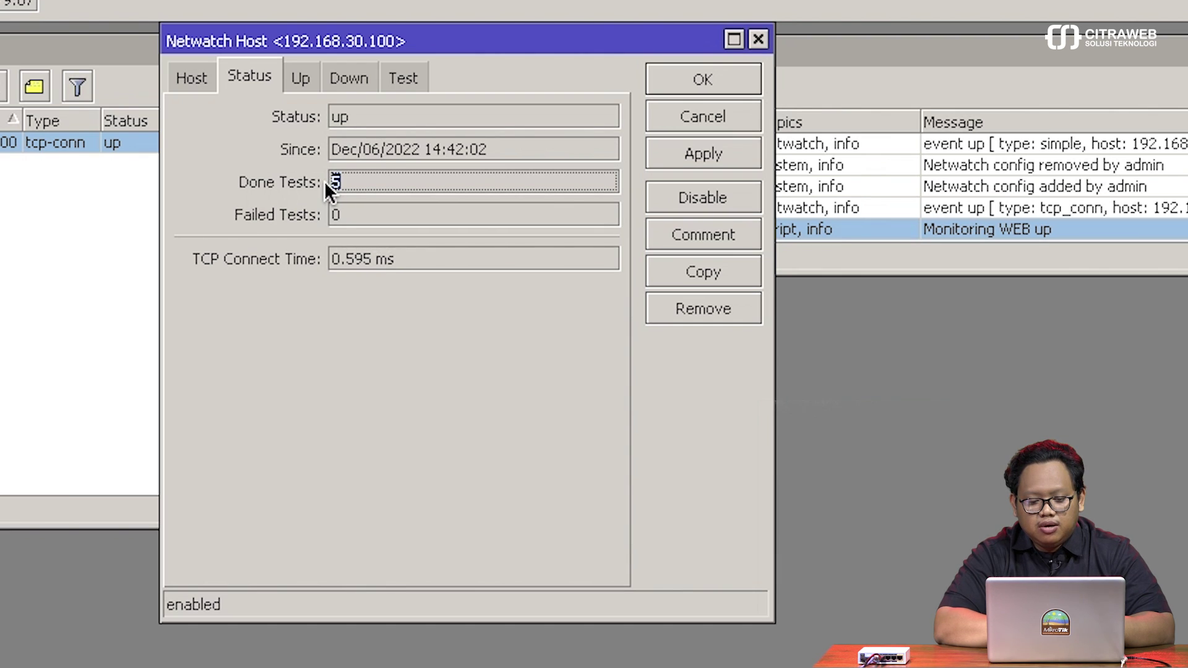
click(402, 255)
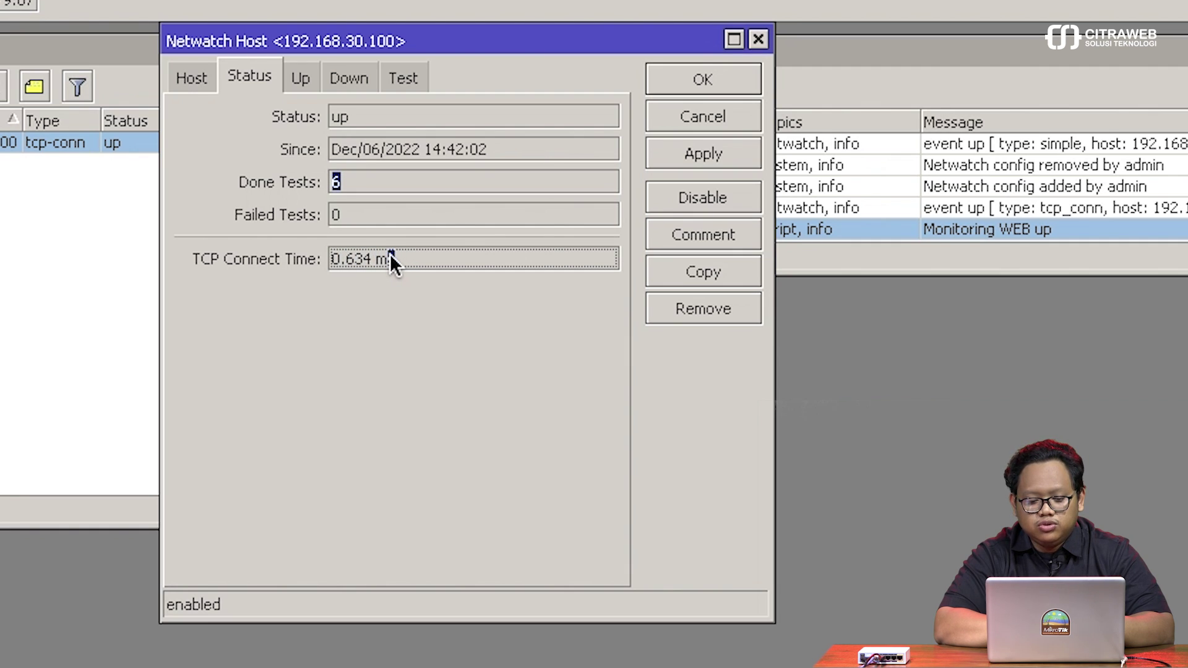
click(390, 173)
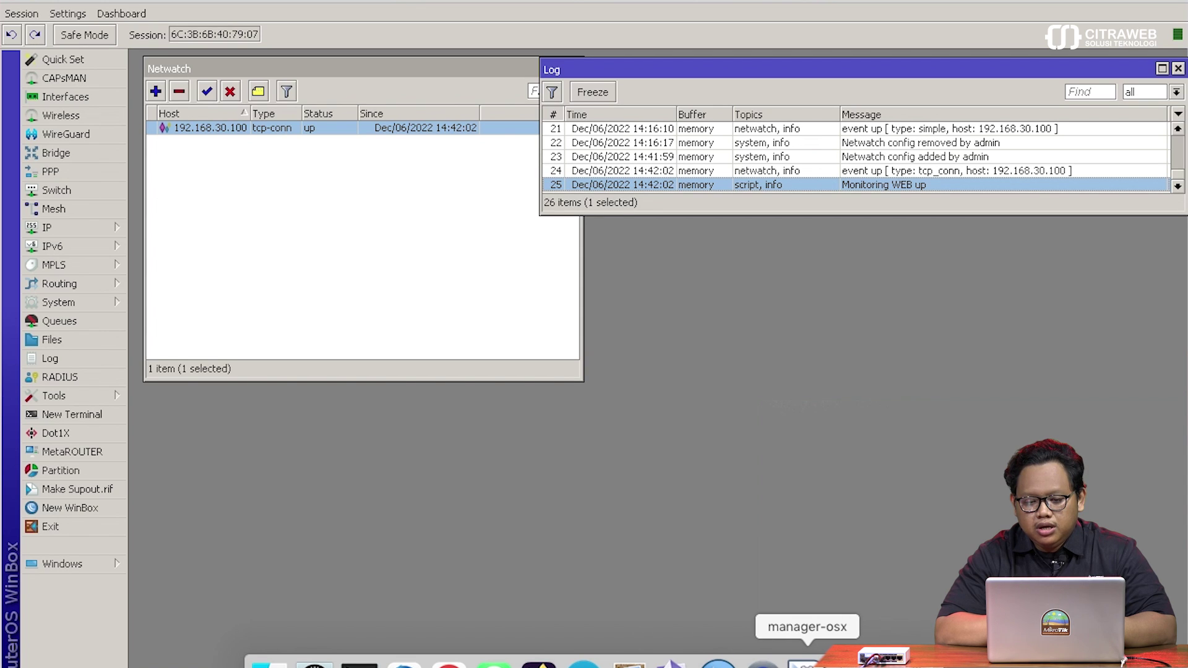
Switch to the XAMPP manager, stop the Apache Web Server, and minimize the manager window.
click(808, 661)
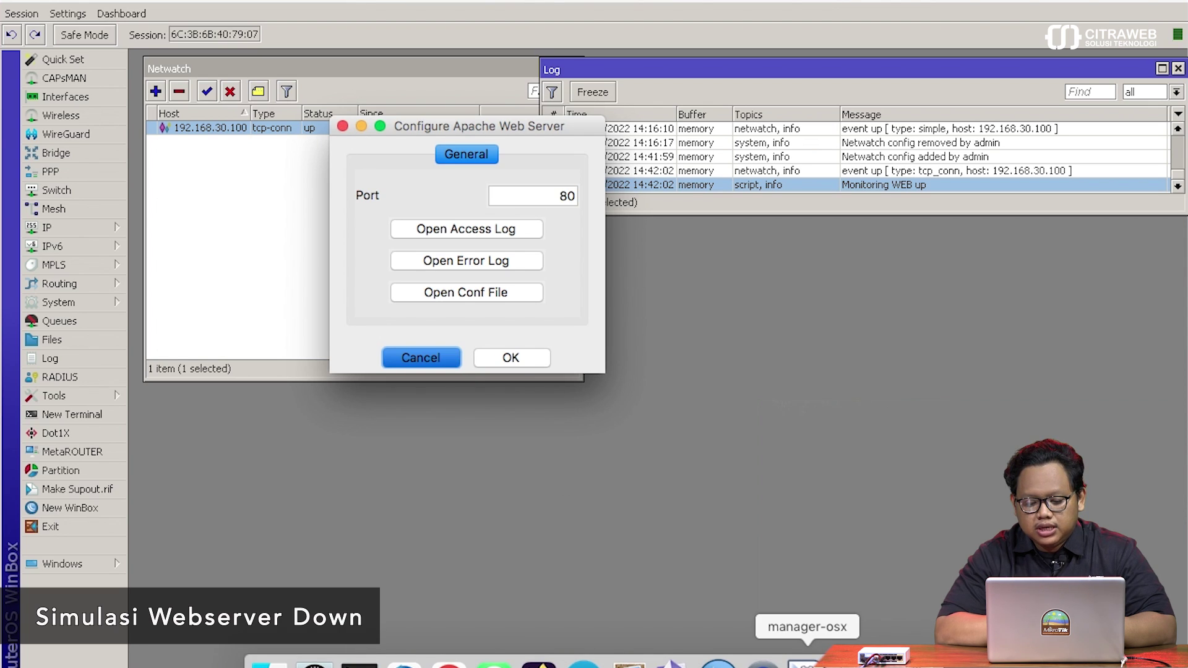
right_click(806, 661)
click(847, 529)
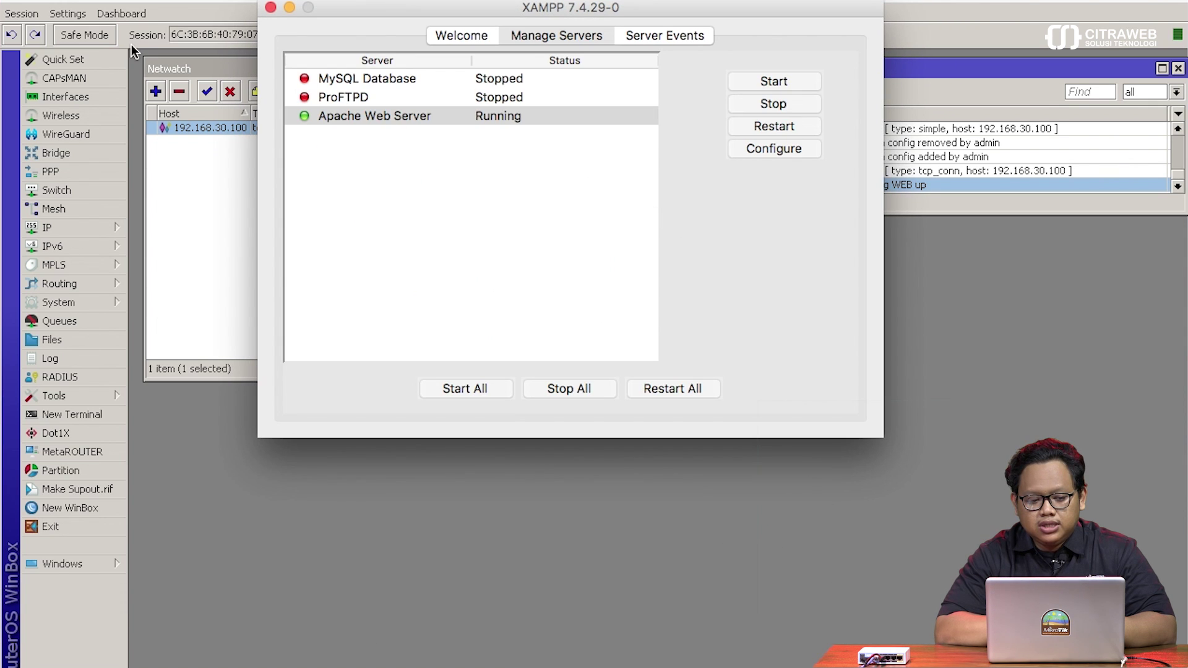
click(39, 1)
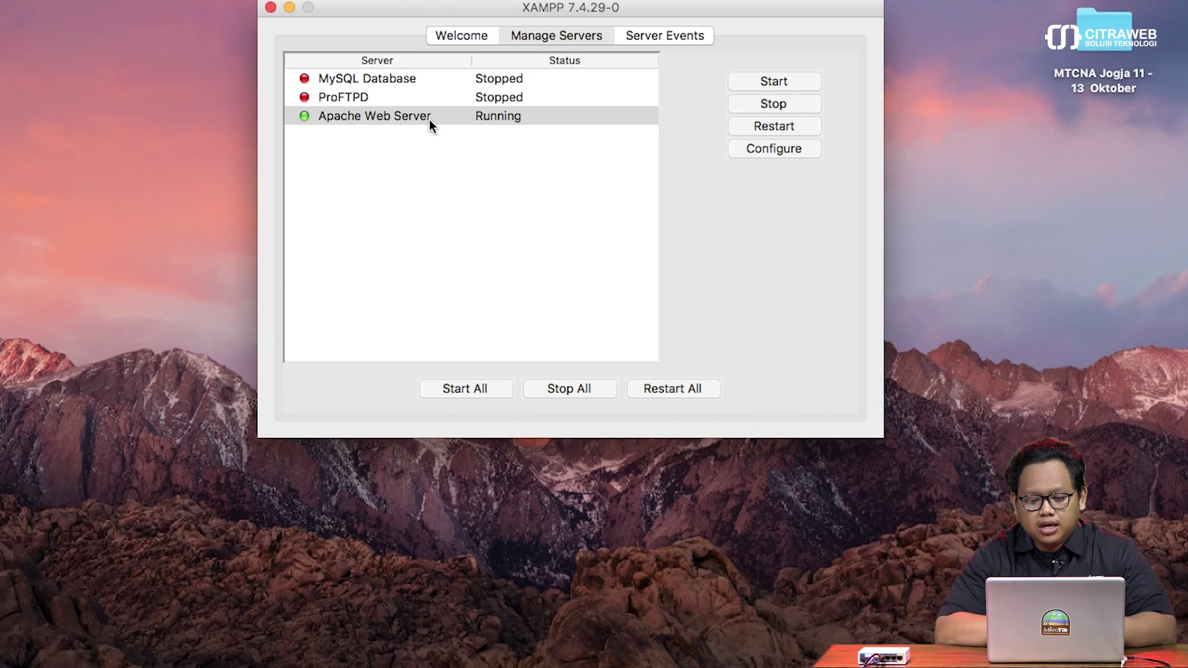
click(750, 105)
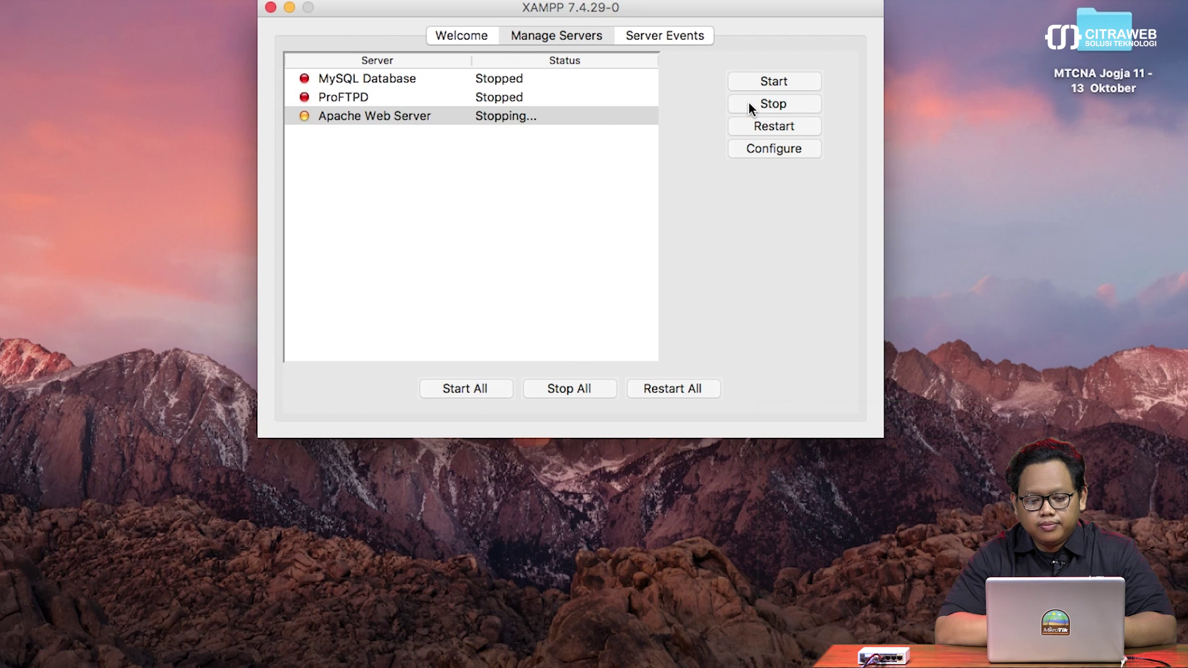
click(288, 8)
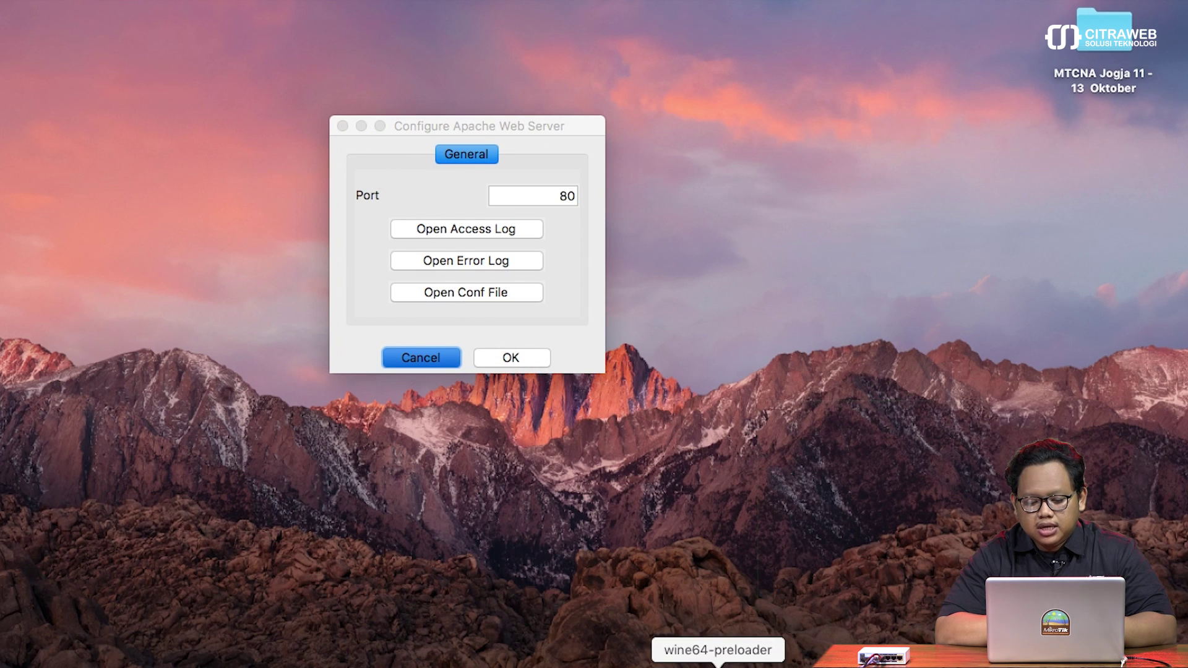
Switch back to WinBox and examine the 192.168.30.100 host's status, done tests and failed tests.
click(717, 661)
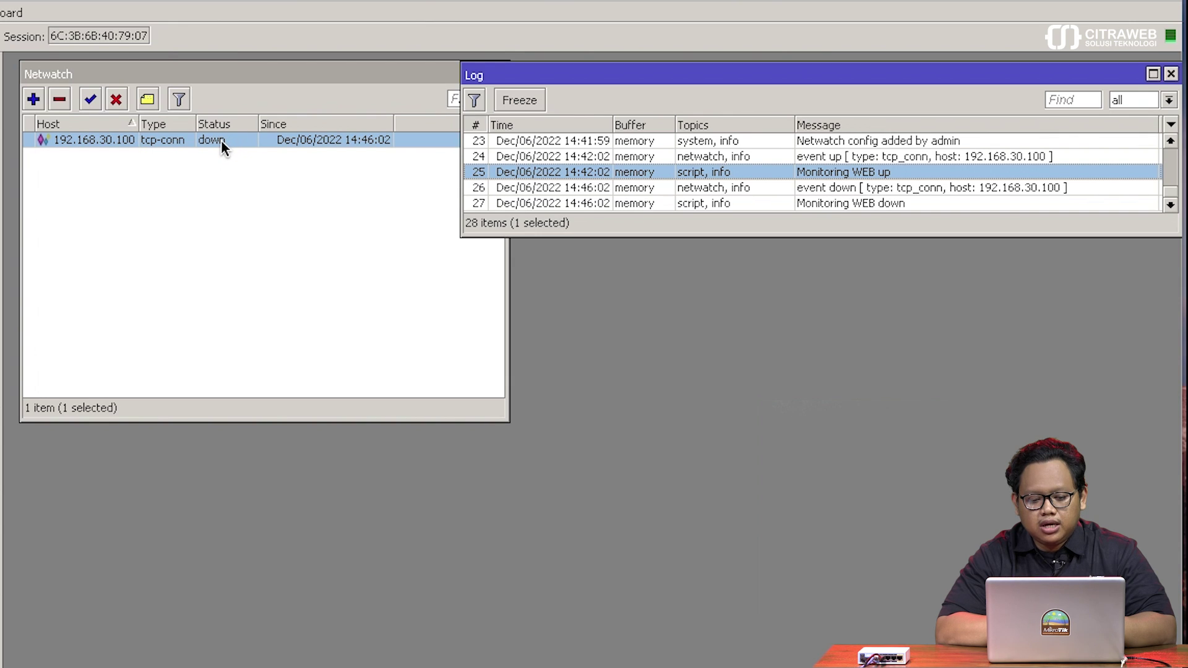
double_click(221, 140)
drag(299, 69, 152, 74)
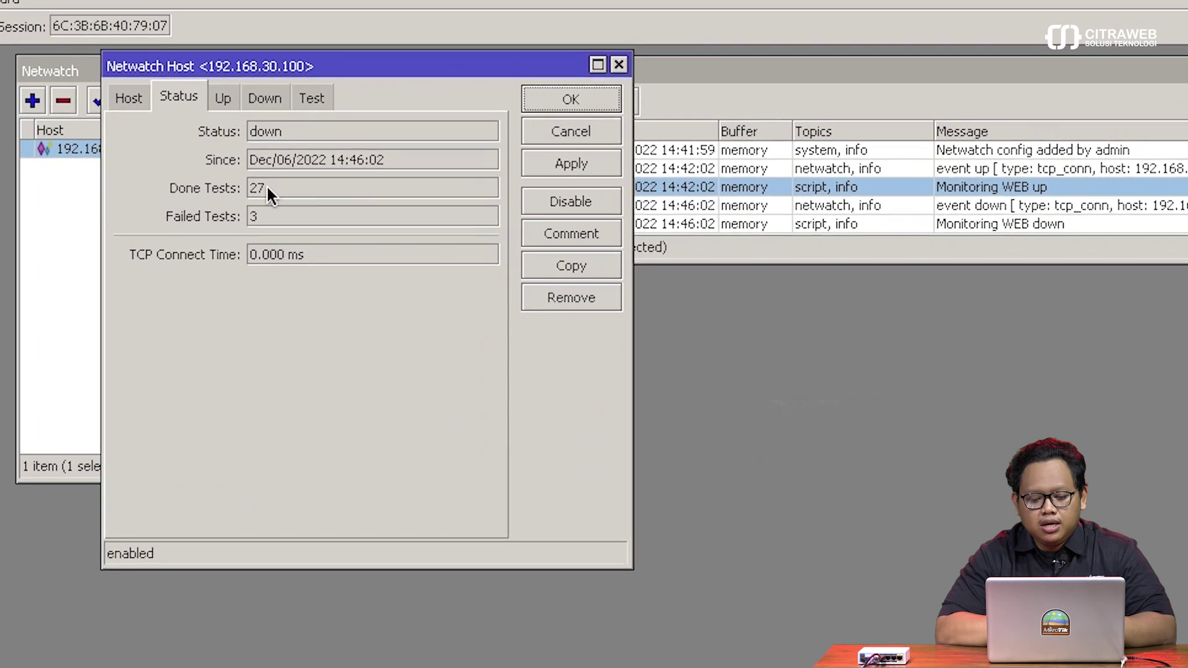
click(230, 173)
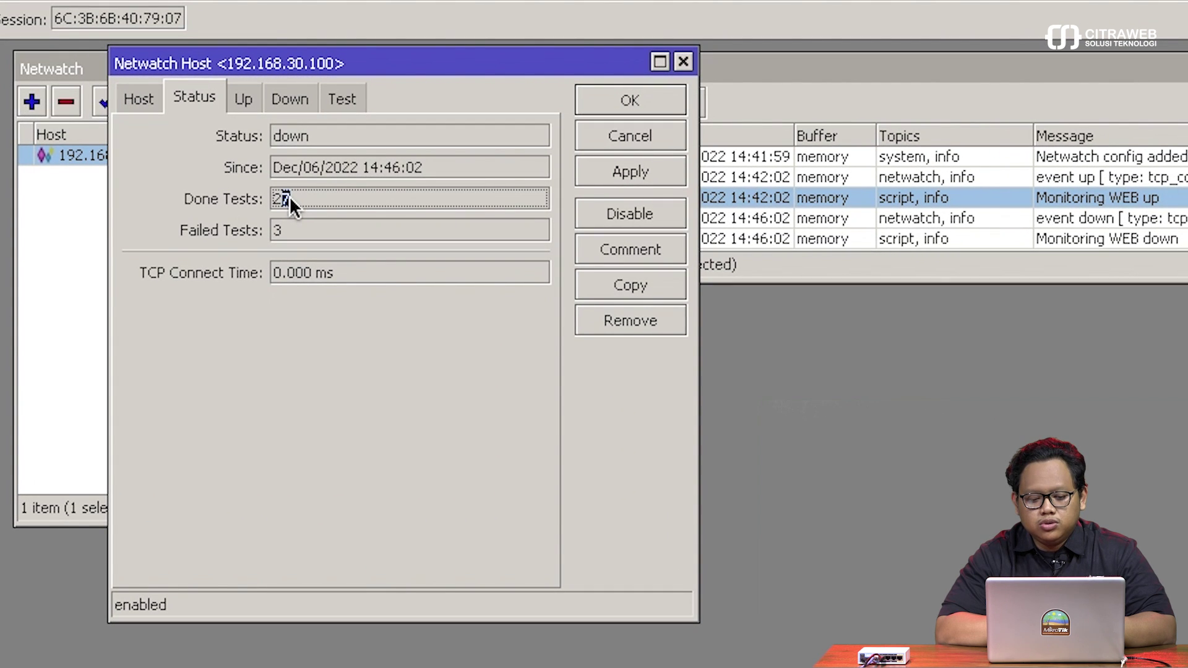
double_click(279, 230)
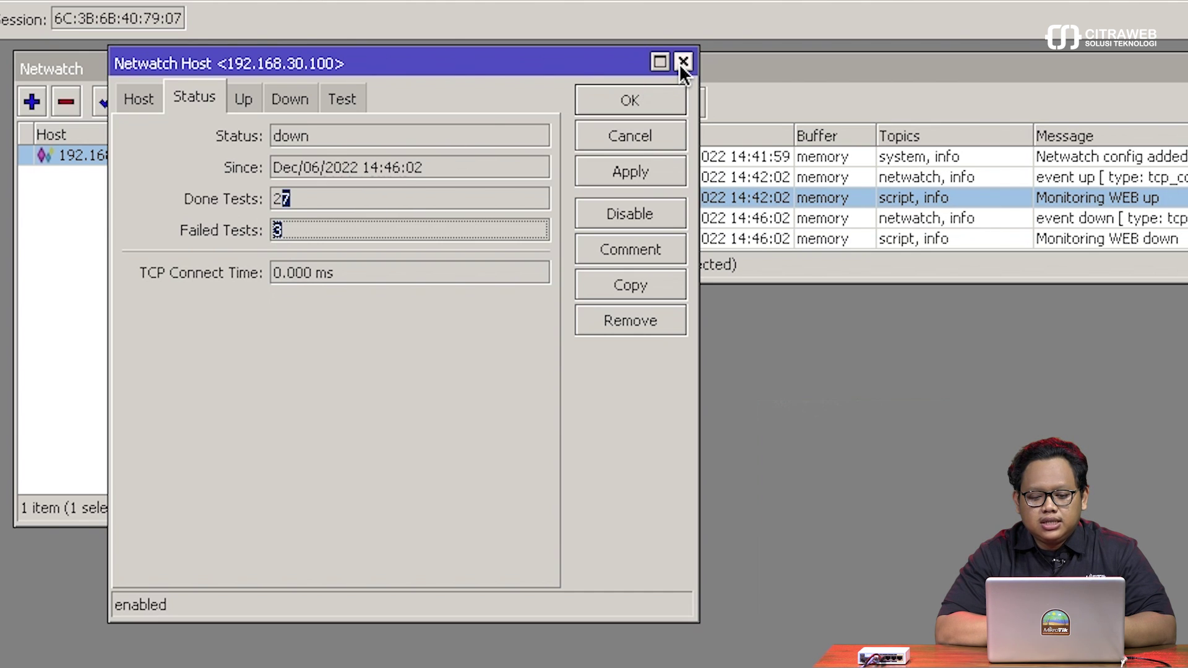
Review the host's On Down script and close the Netwatch host window.
click(292, 94)
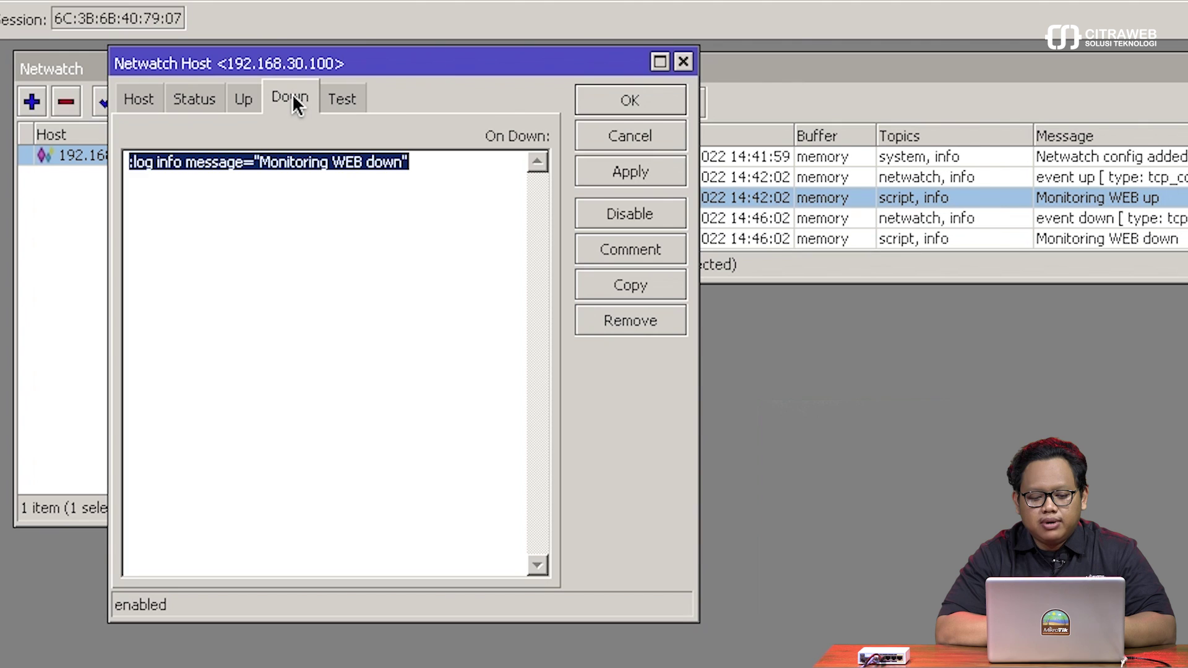
click(426, 167)
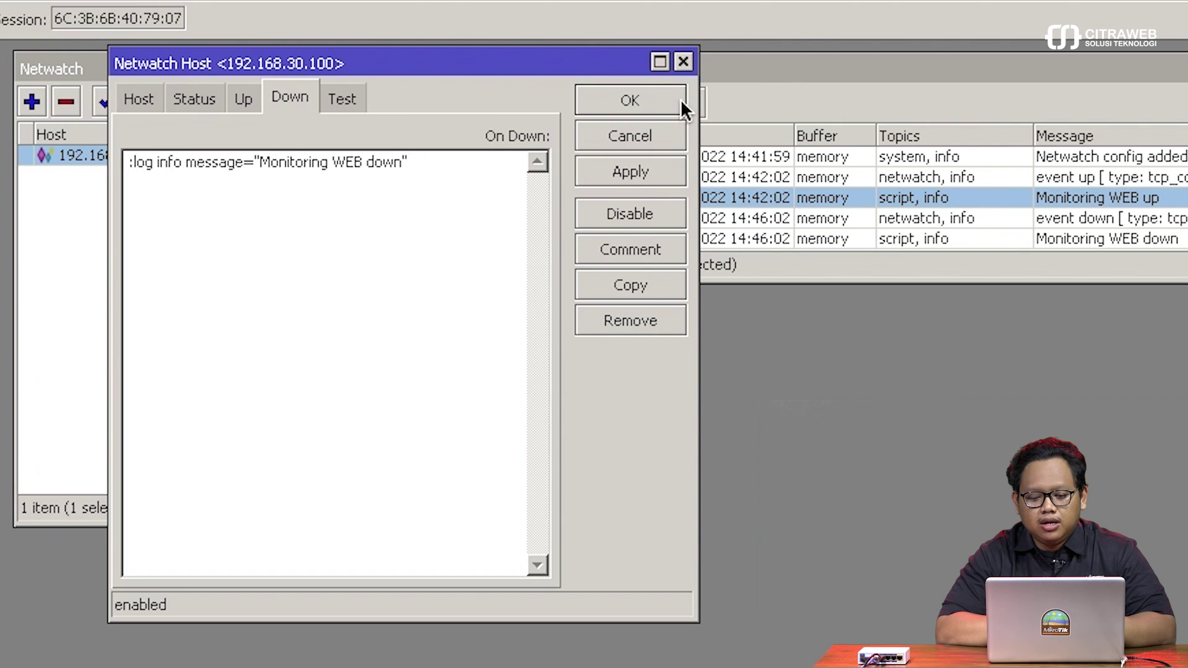
click(682, 61)
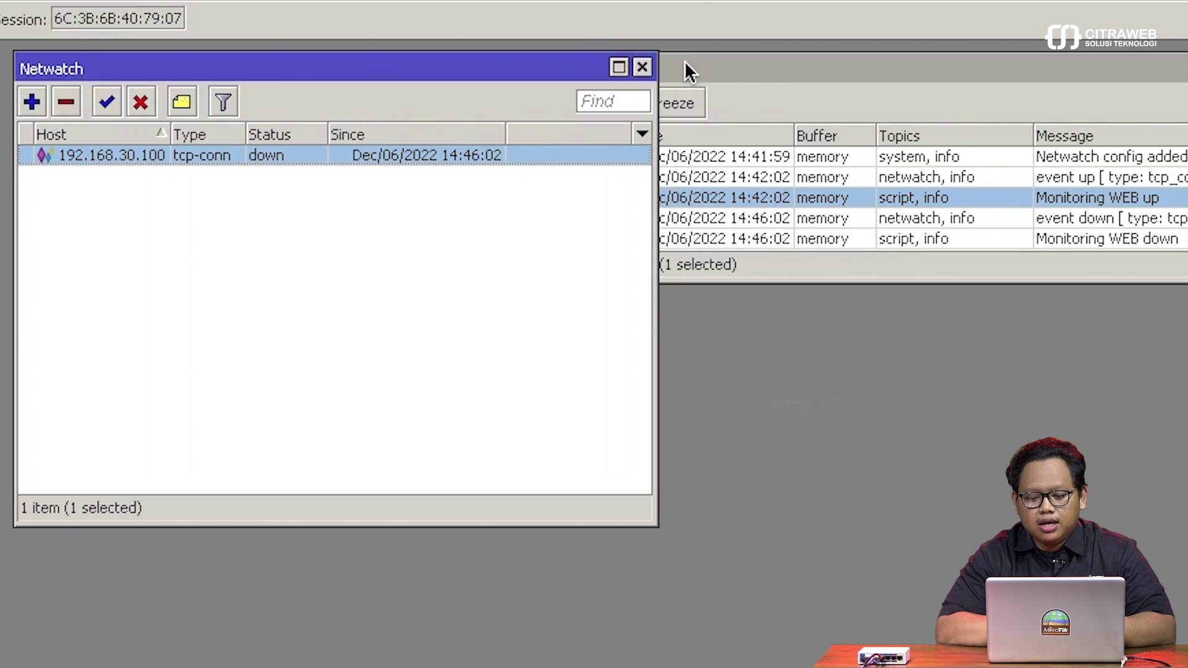
Select the "Monitoring WEB down" log entry and compare it with the On Down script of the reopened 192.168.30.100 host.
click(1088, 239)
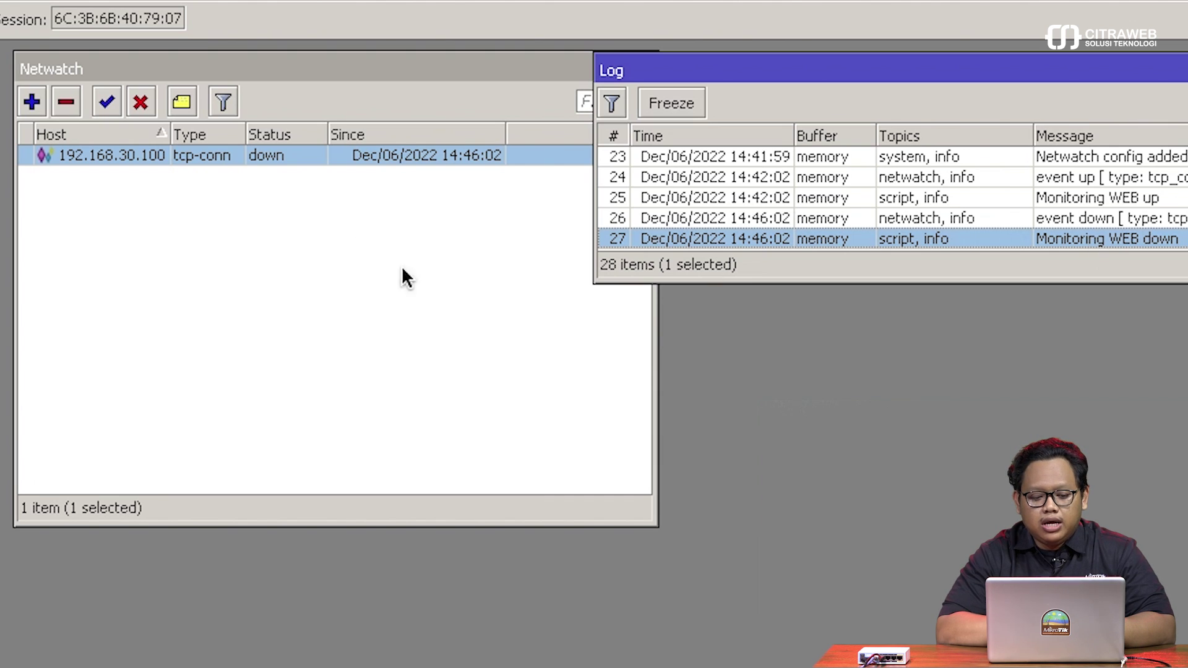
double_click(258, 155)
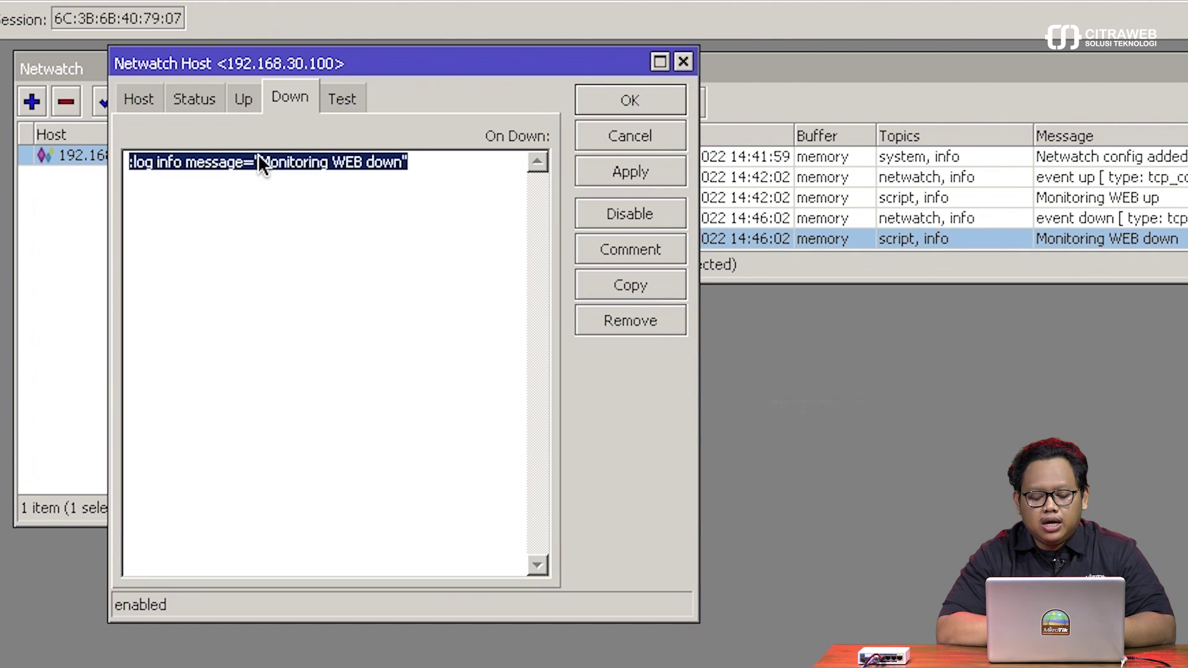
click(417, 161)
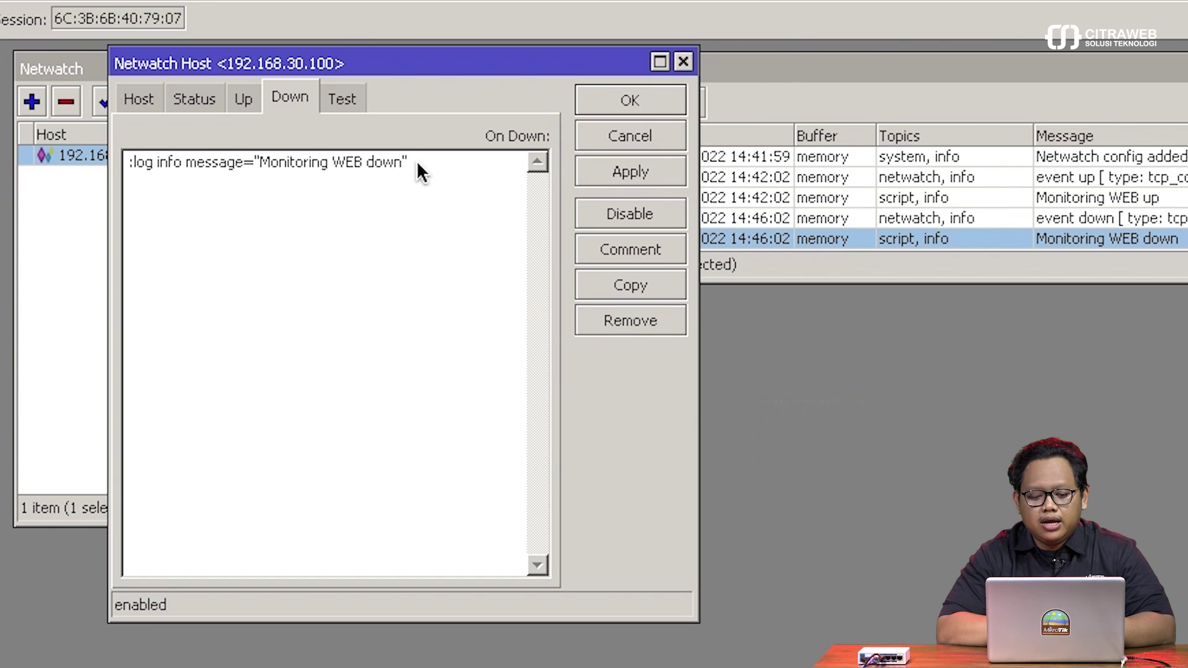
click(943, 239)
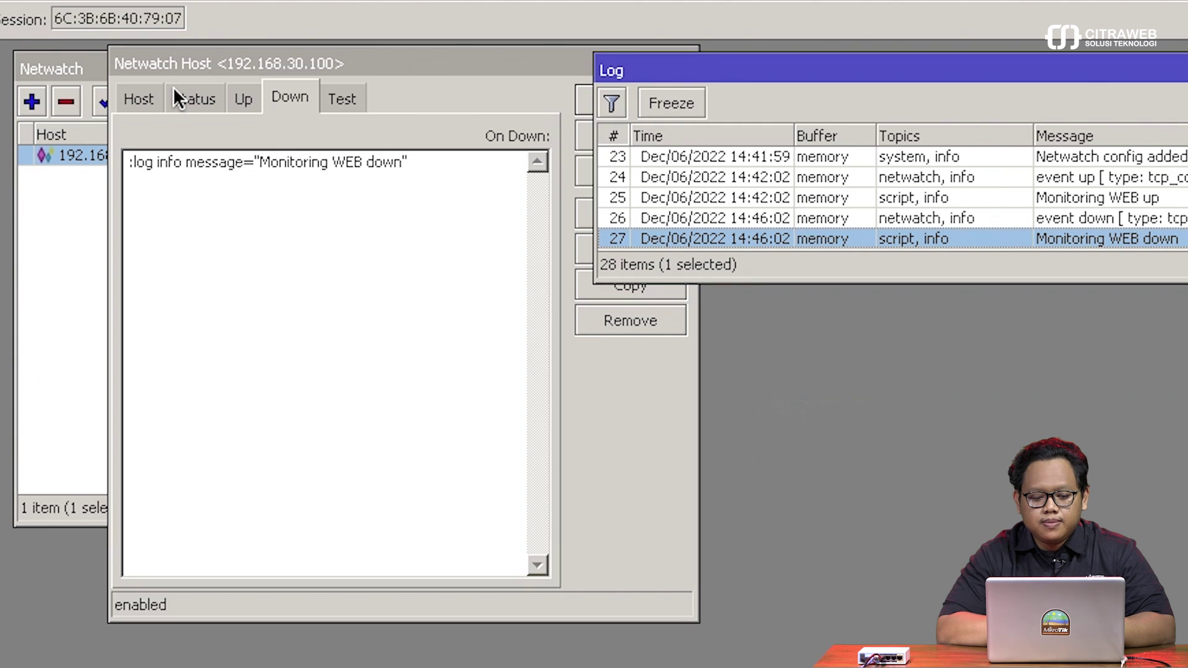
Inspect the default Interval in the host's probe settings and leave the field unset.
click(138, 96)
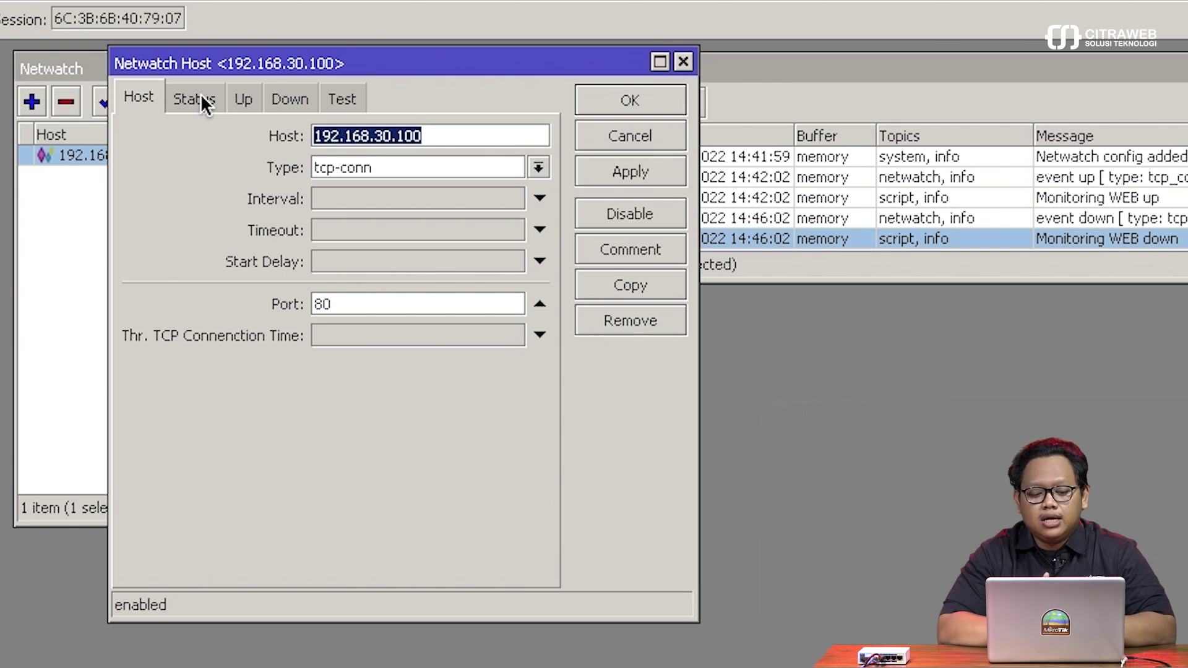
click(365, 201)
click(404, 198)
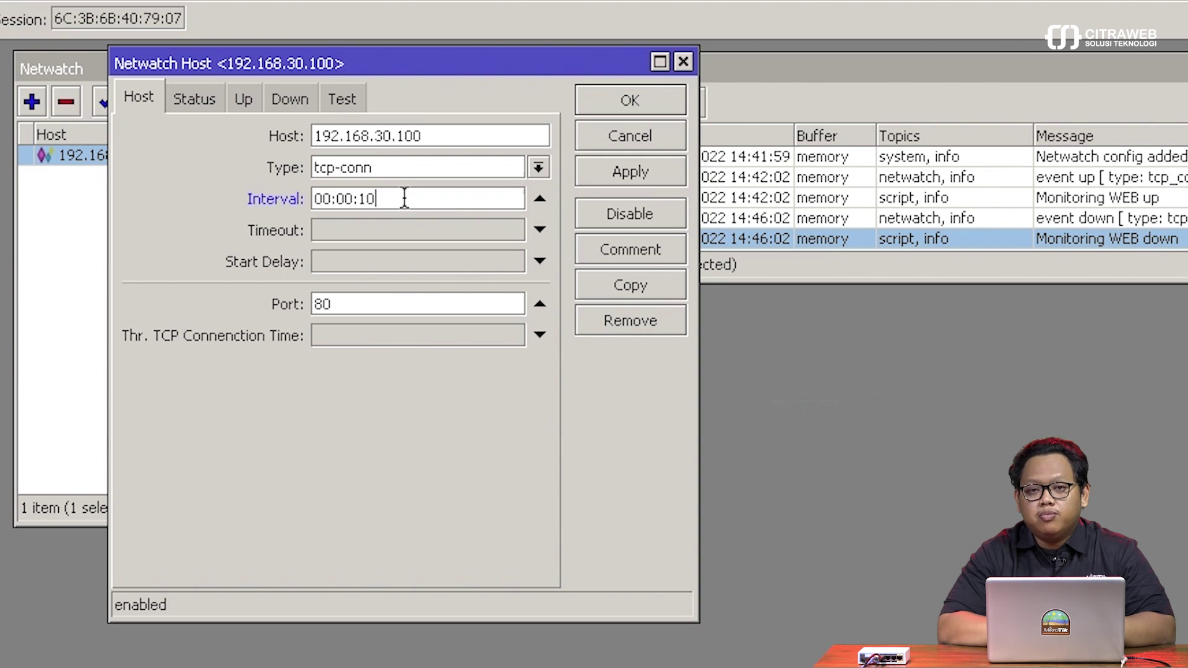
click(539, 199)
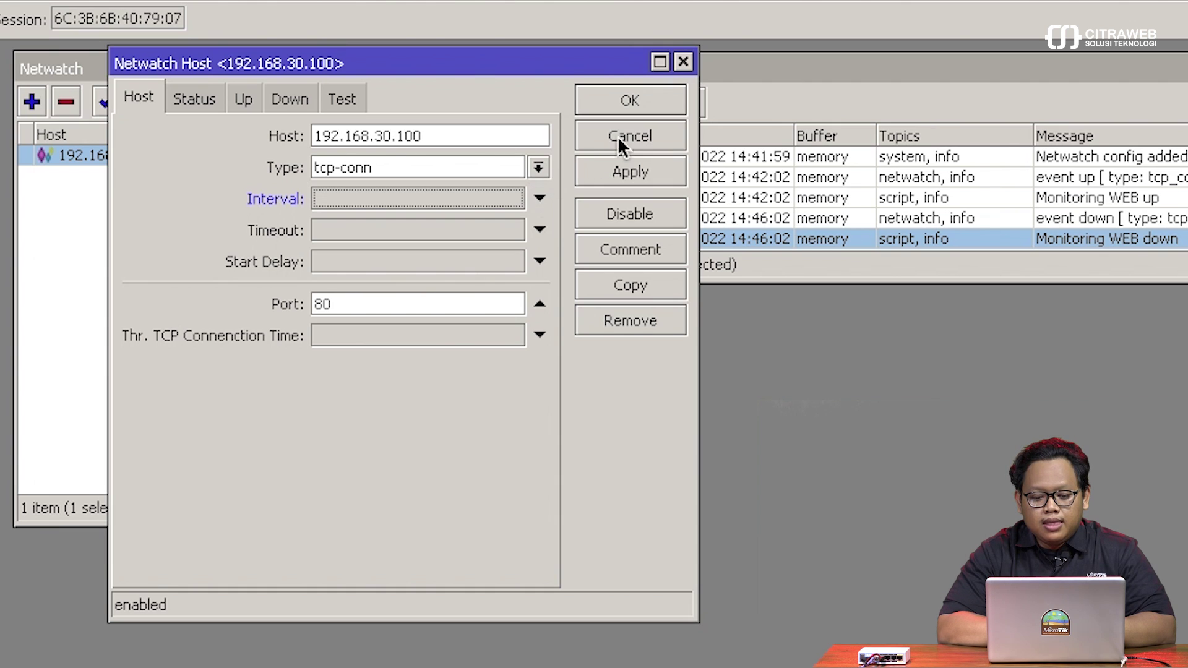
mouse_move(574, 64)
mouse_down()
mouse_move(563, 112)
mouse_move(574, 68)
mouse_up()
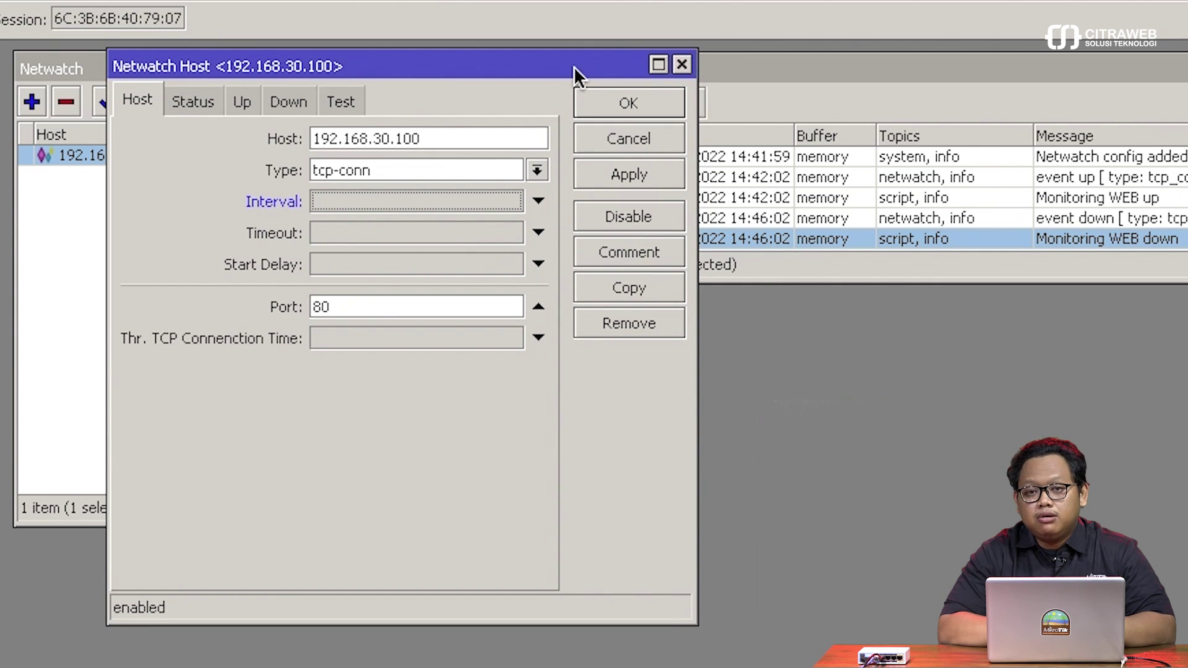